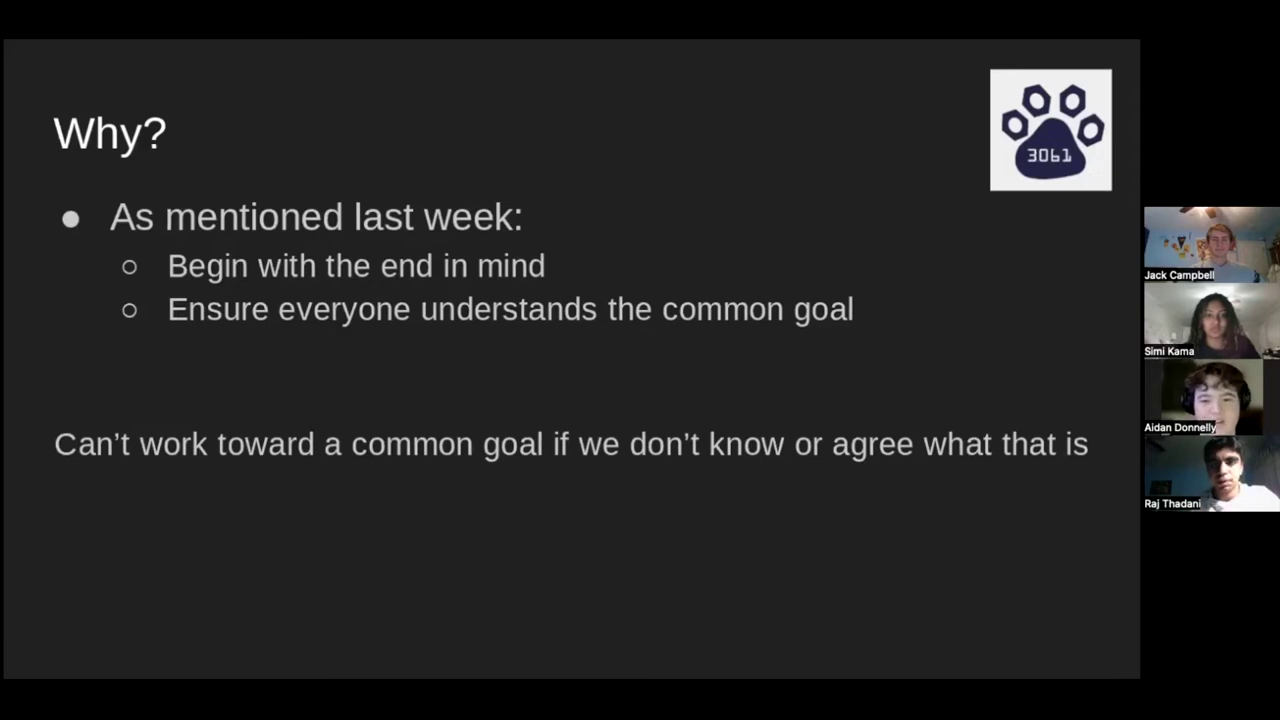
# Advance the workshop slideshow one slide past the Why? slide.
pyautogui.press('Right')
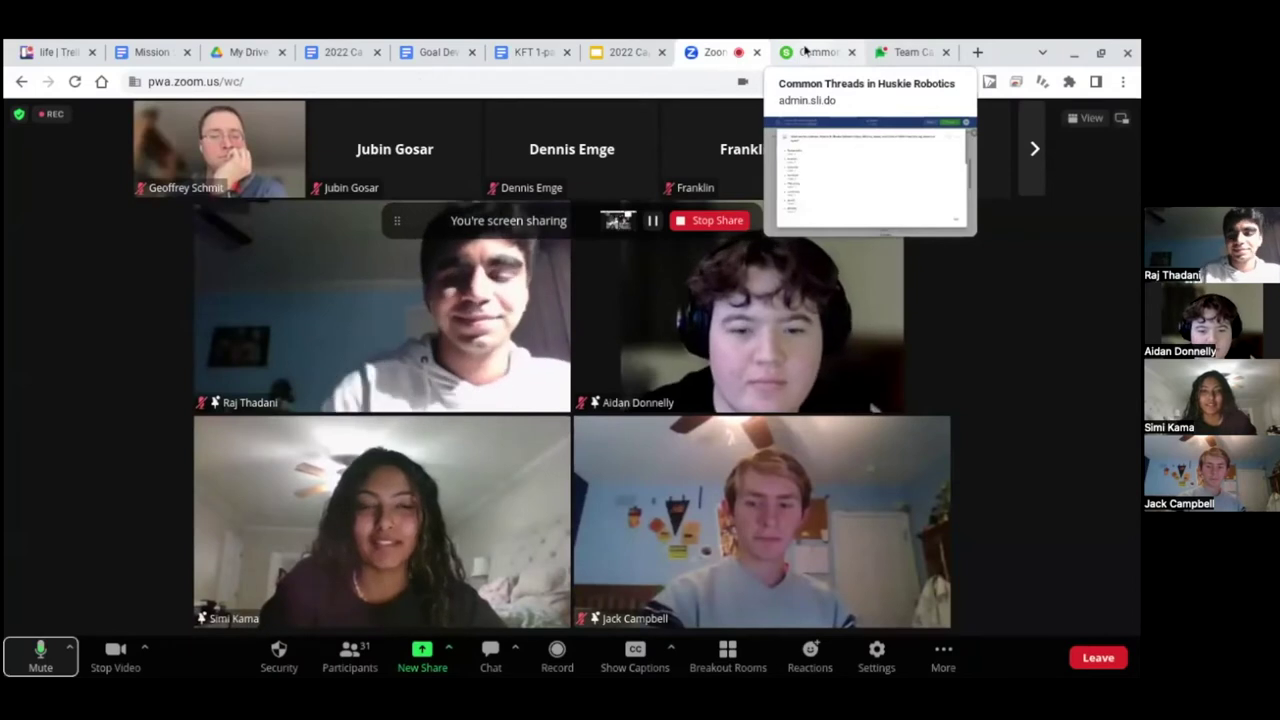
# Bring up the common-threads poll results and scroll through the vote tallies.
pyautogui.click(808, 52)
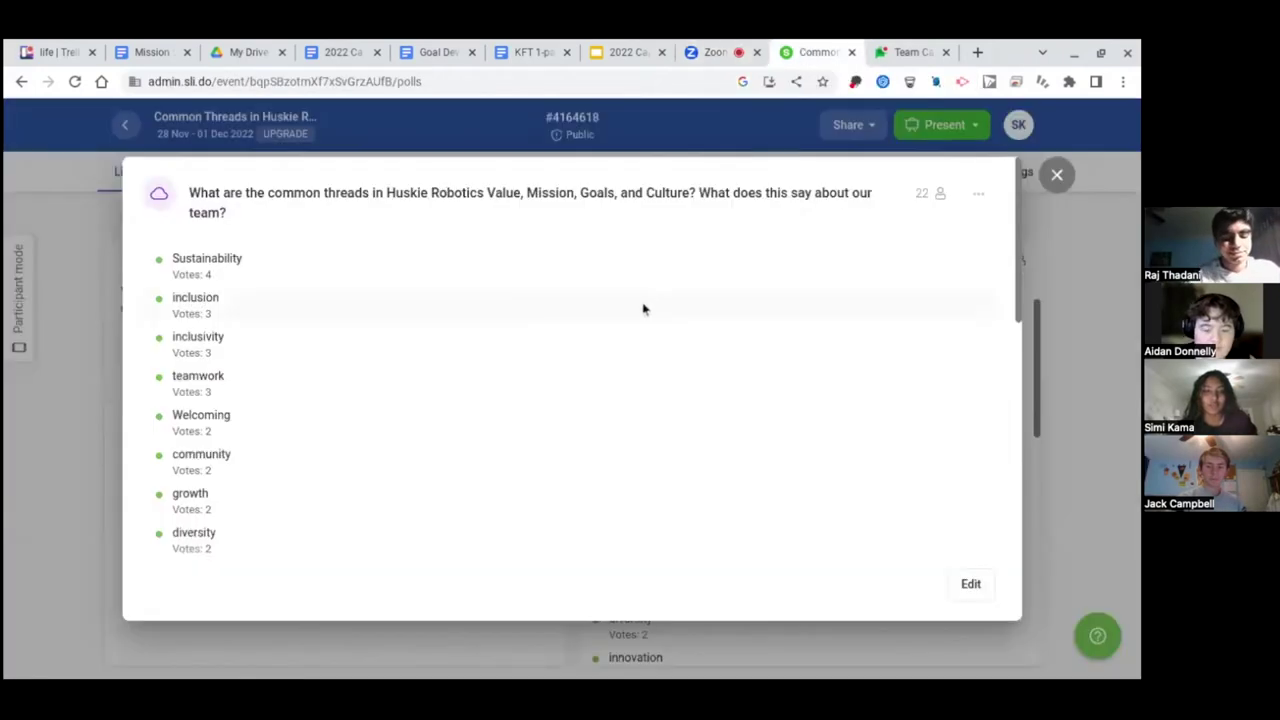
pyautogui.scroll(-1, 643, 307)
pyautogui.scroll(-3, 643, 309)
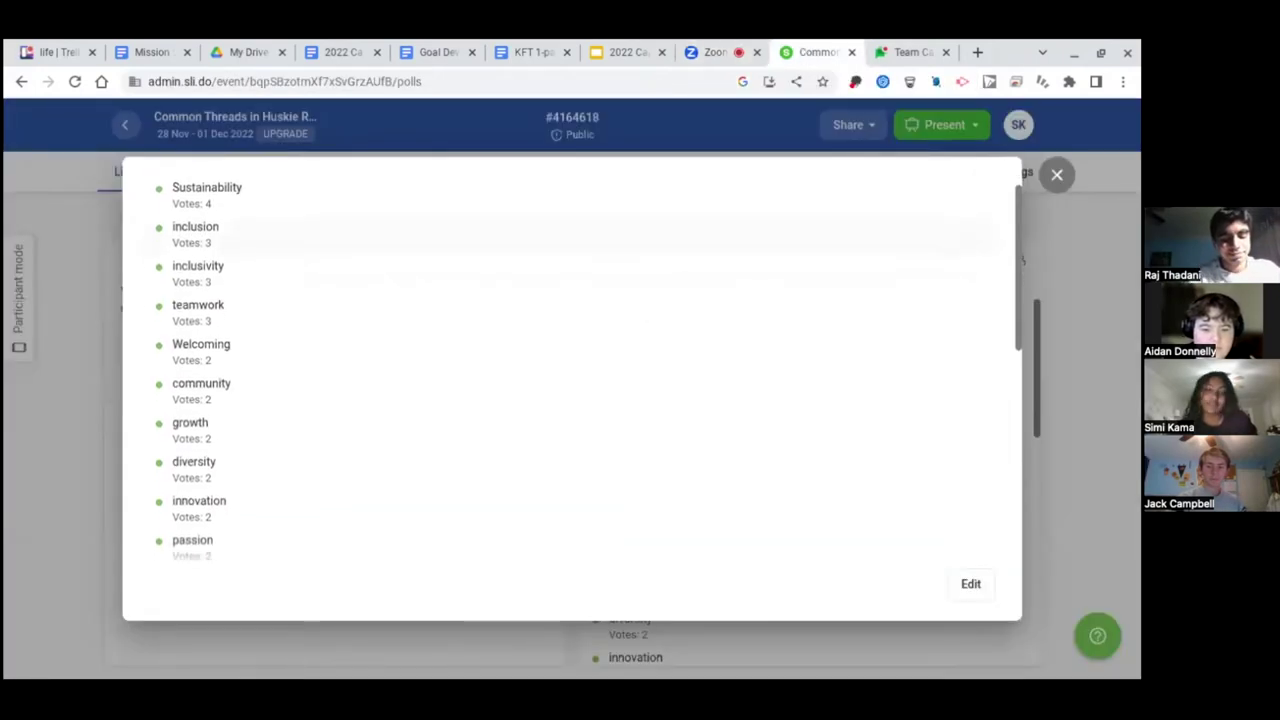
pyautogui.scroll(-2, 571, 388)
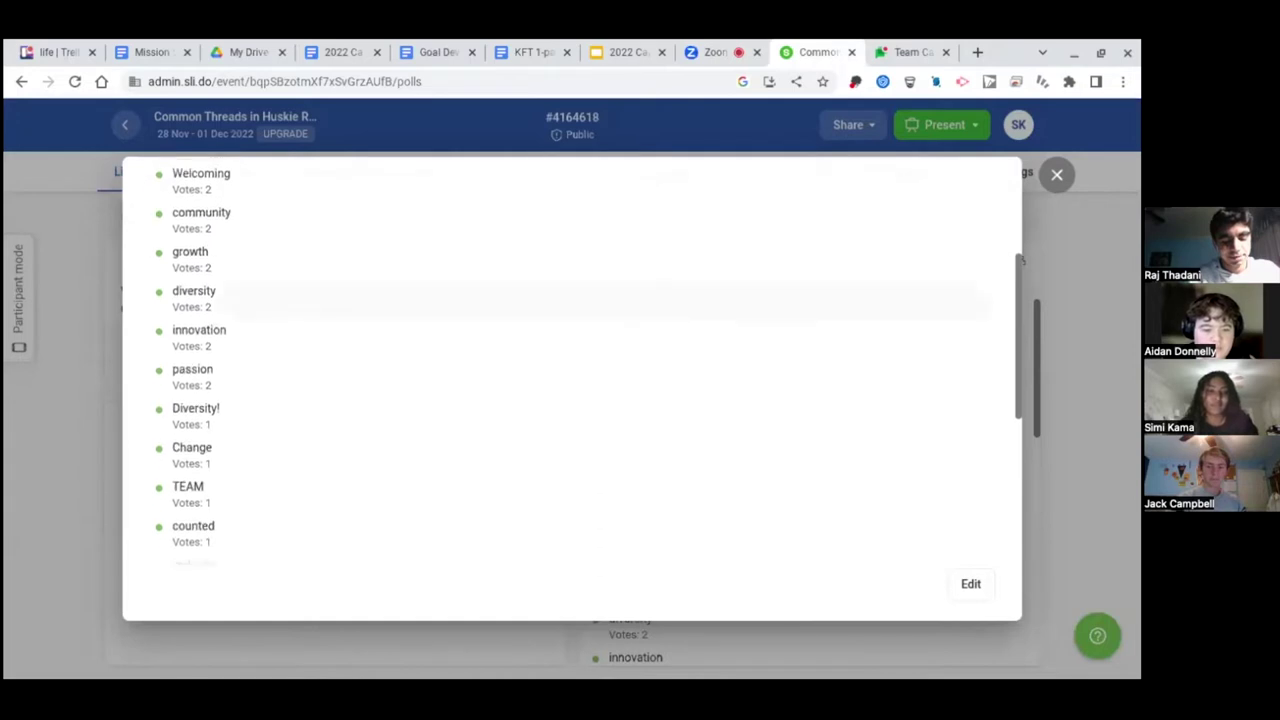
pyautogui.scroll(5, 571, 388)
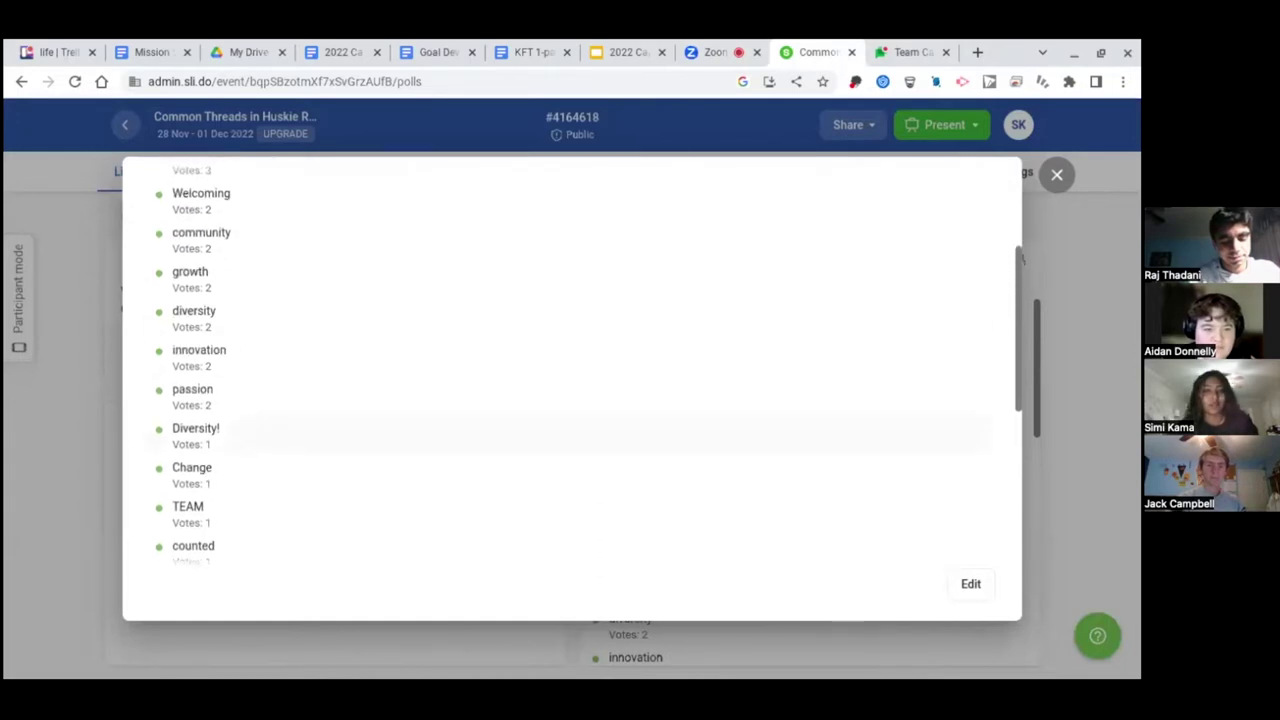
pyautogui.scroll(2, 571, 388)
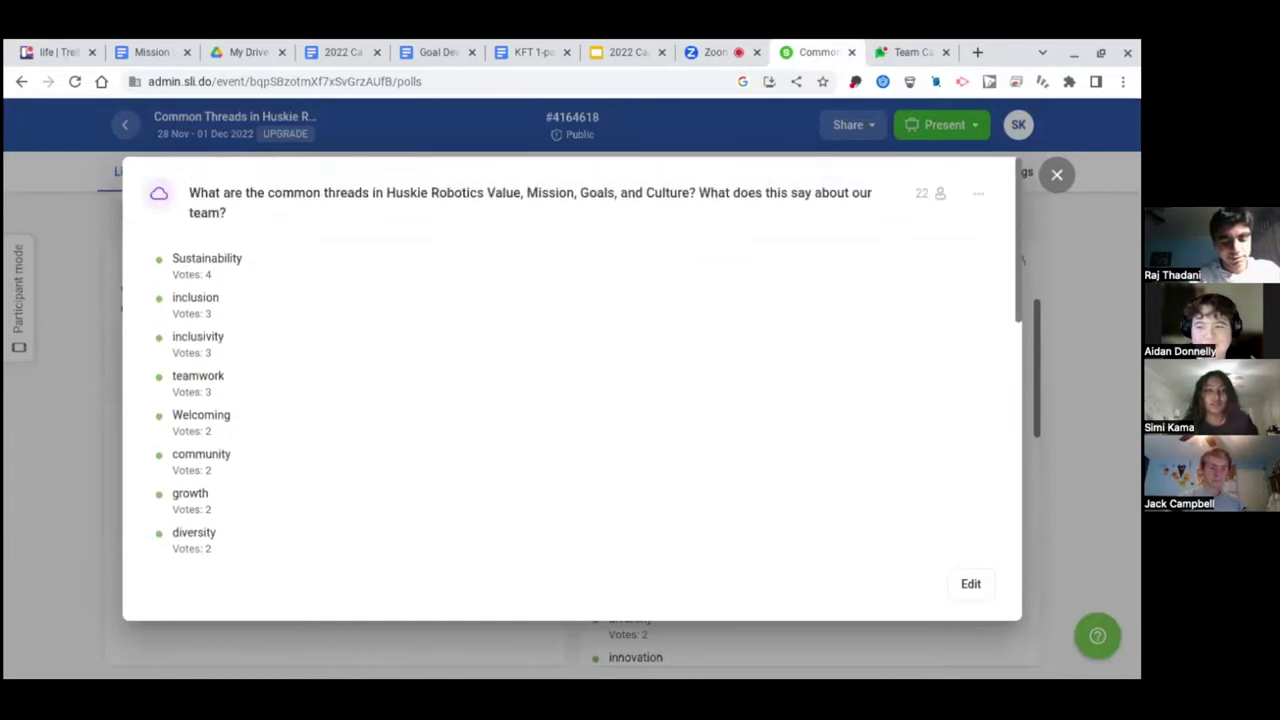
pyautogui.scroll(1, 571, 388)
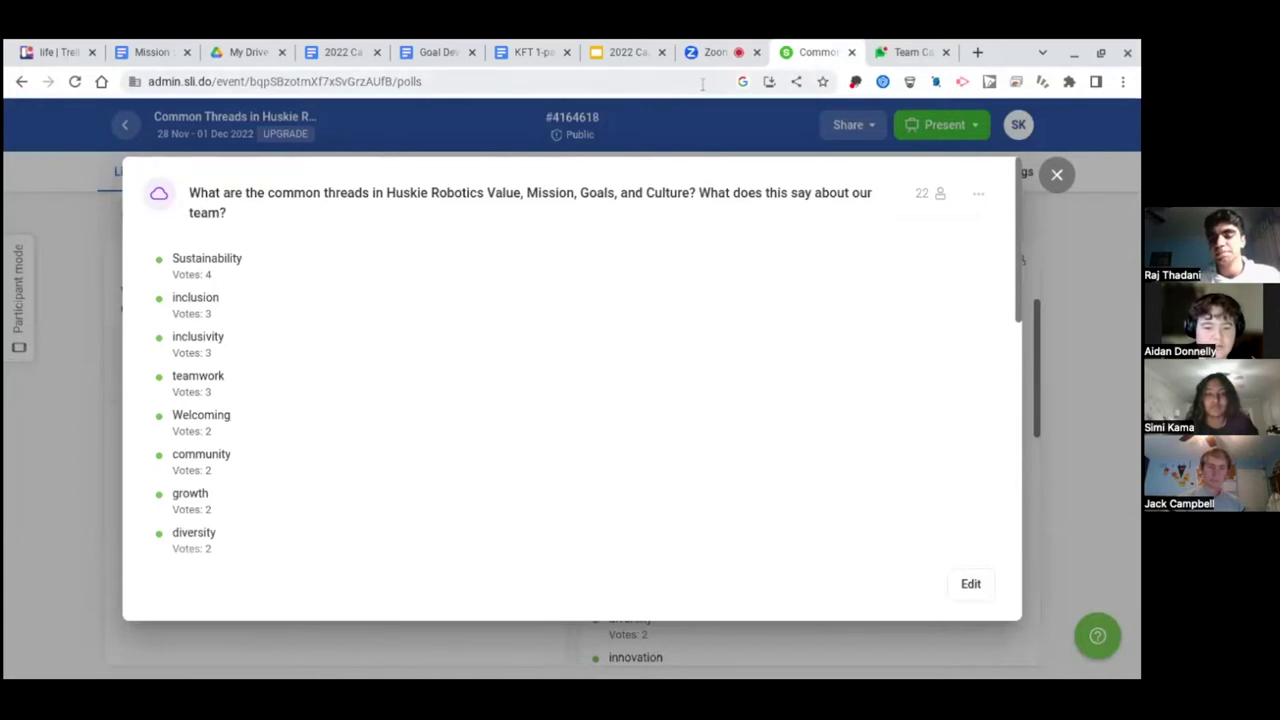
# Check the Zoom meeting participants, then return to the common-threads poll results.
pyautogui.moveTo(708, 52)
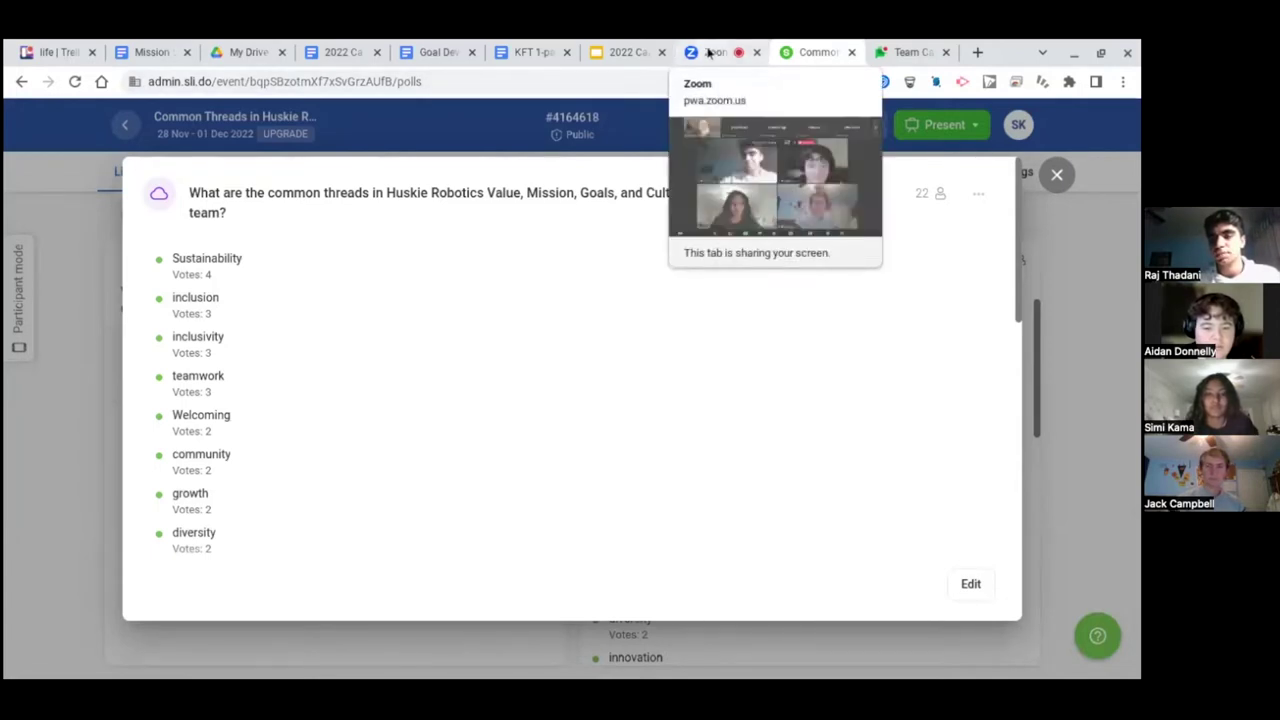
pyautogui.click(705, 55)
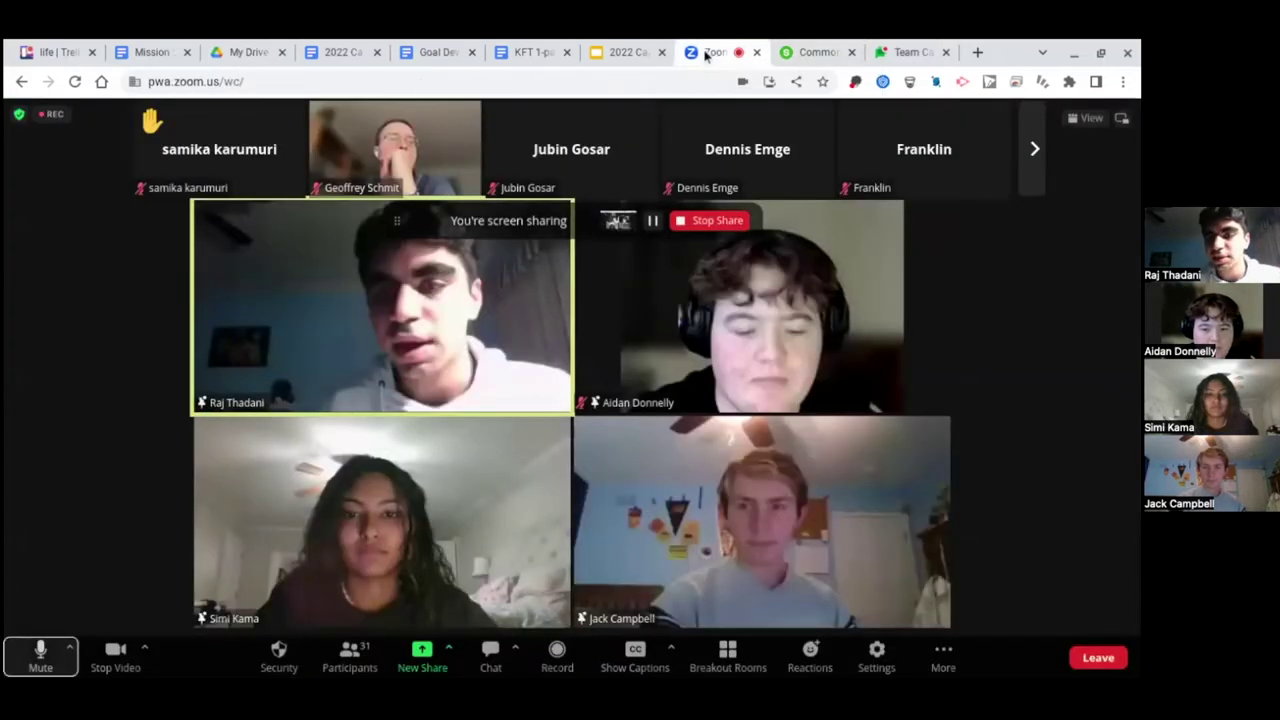
pyautogui.click(805, 45)
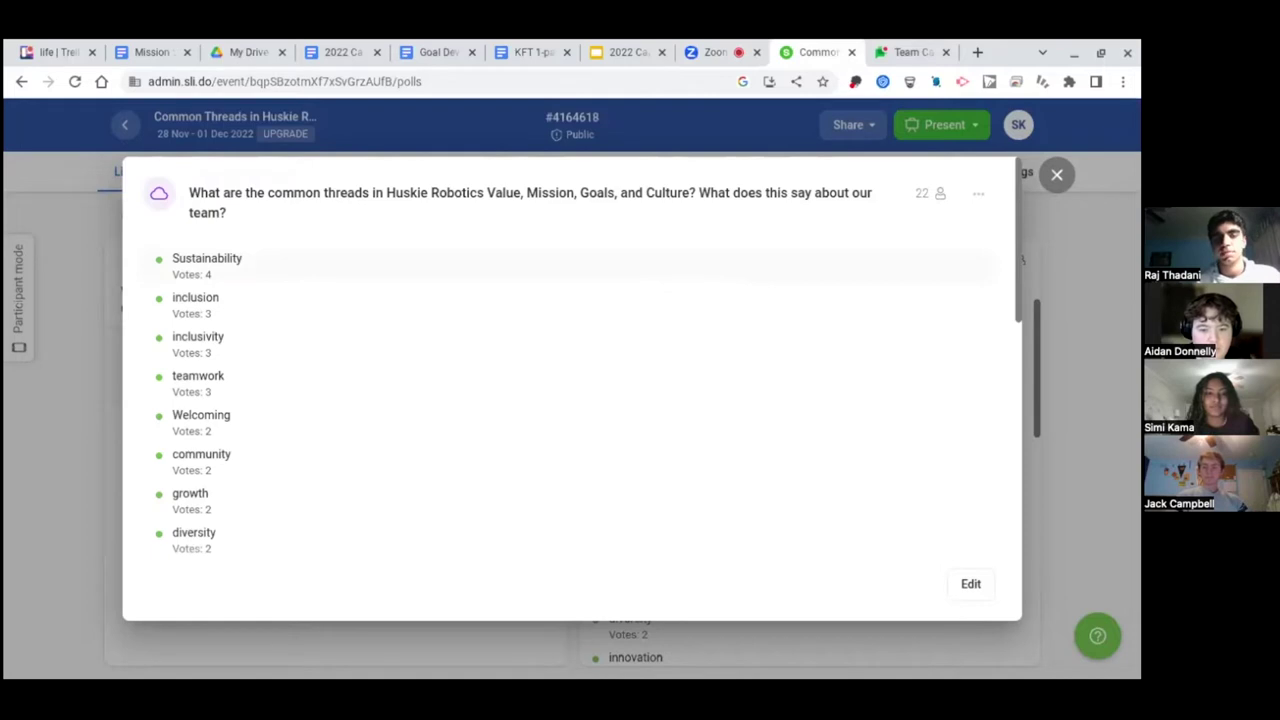
pyautogui.scroll(-1, 572, 390)
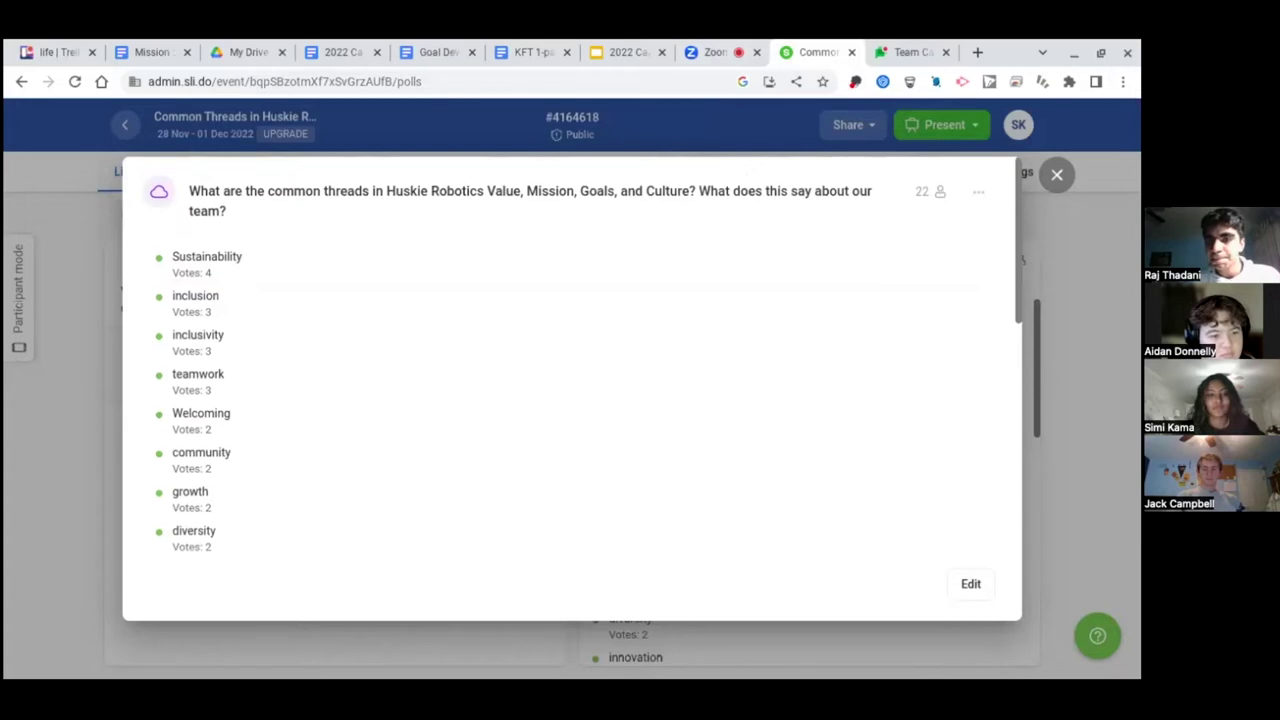
pyautogui.scroll(-1, 572, 400)
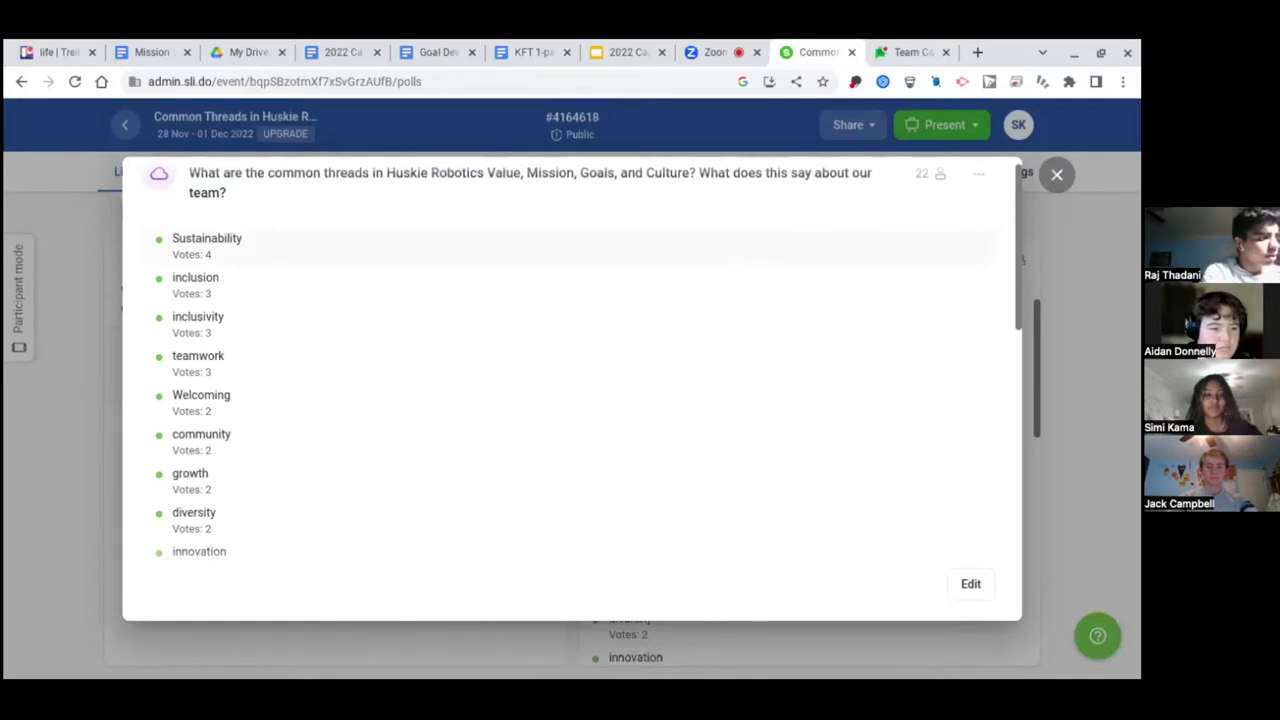
pyautogui.scroll(-3, 570, 390)
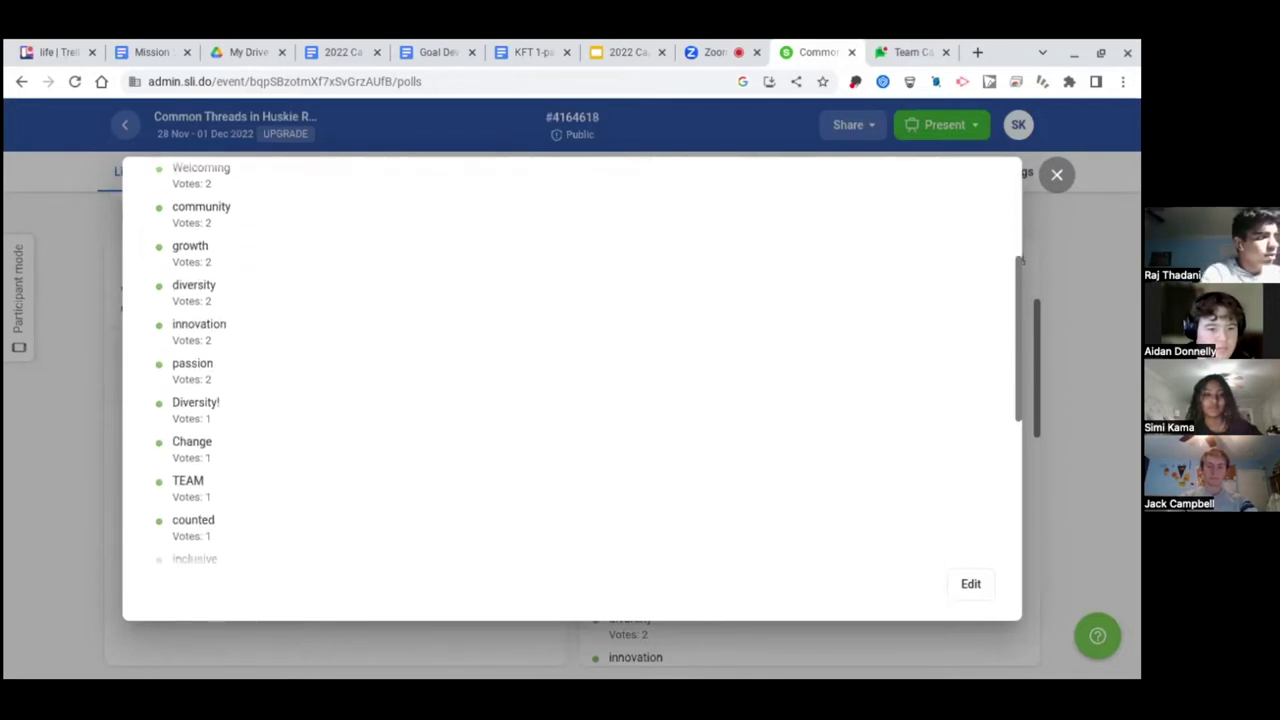
pyautogui.scroll(-3, 570, 390)
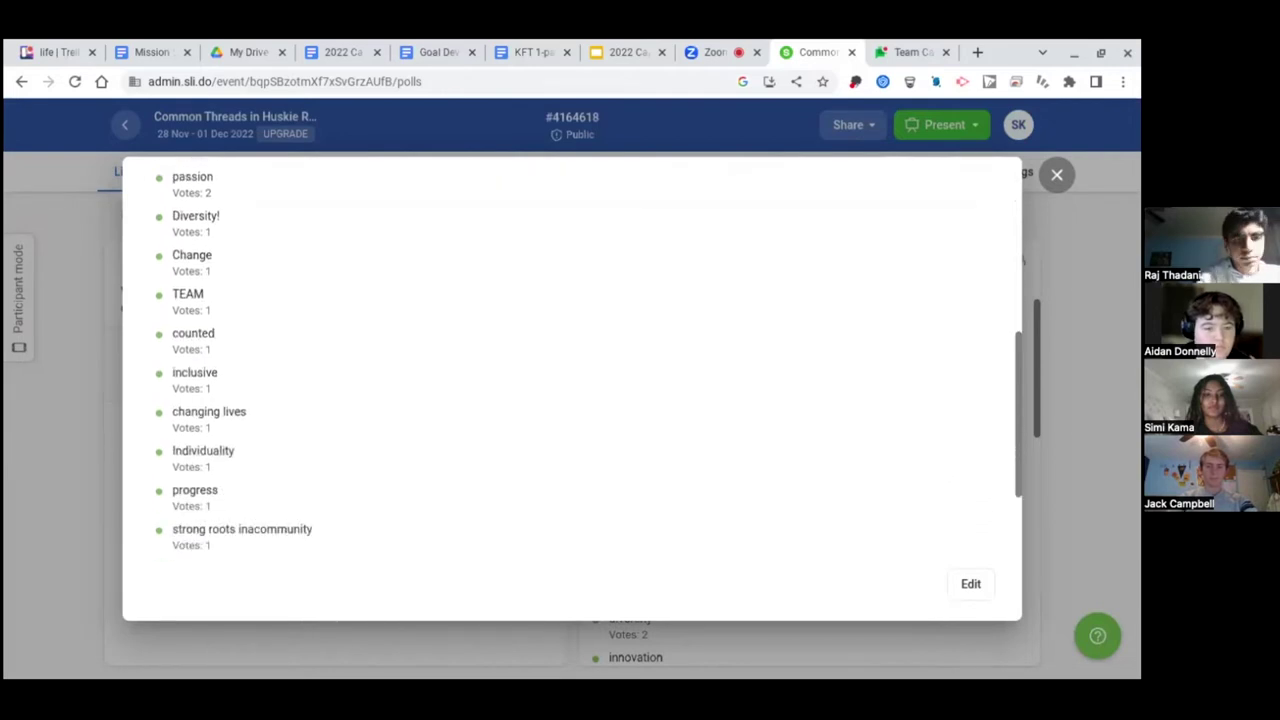
pyautogui.scroll(-2, 570, 390)
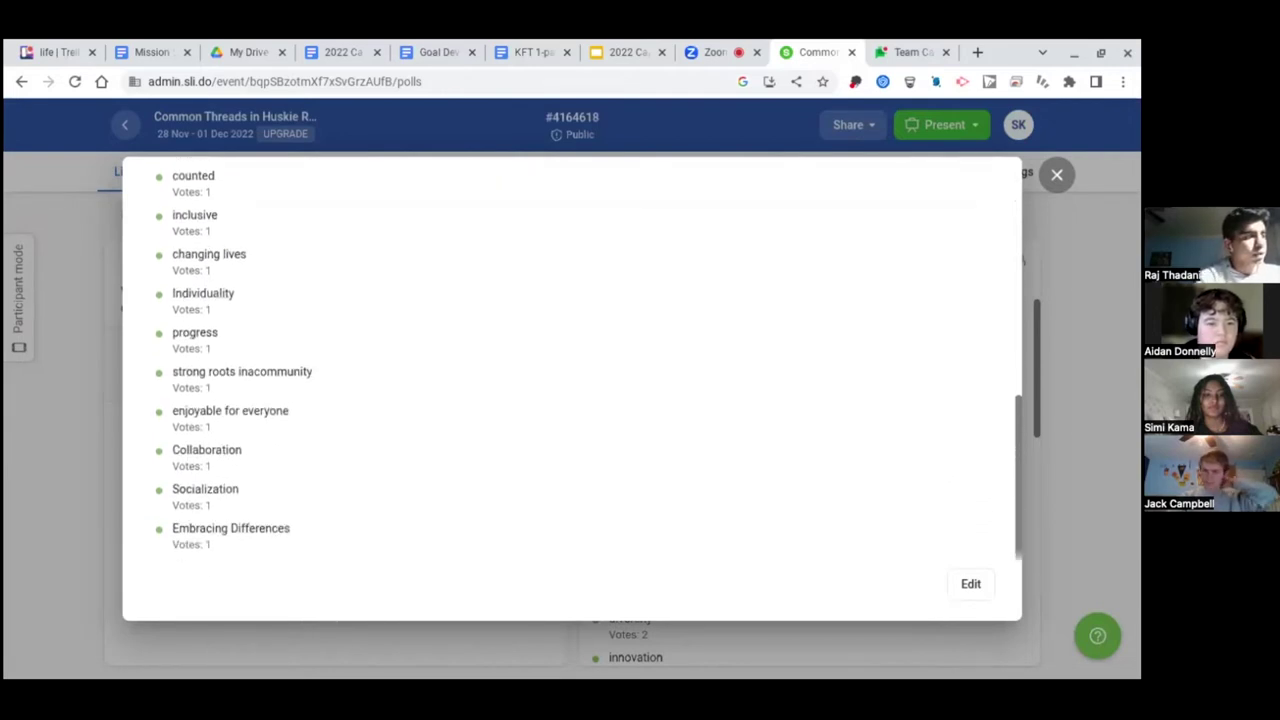
pyautogui.scroll(2, 570, 390)
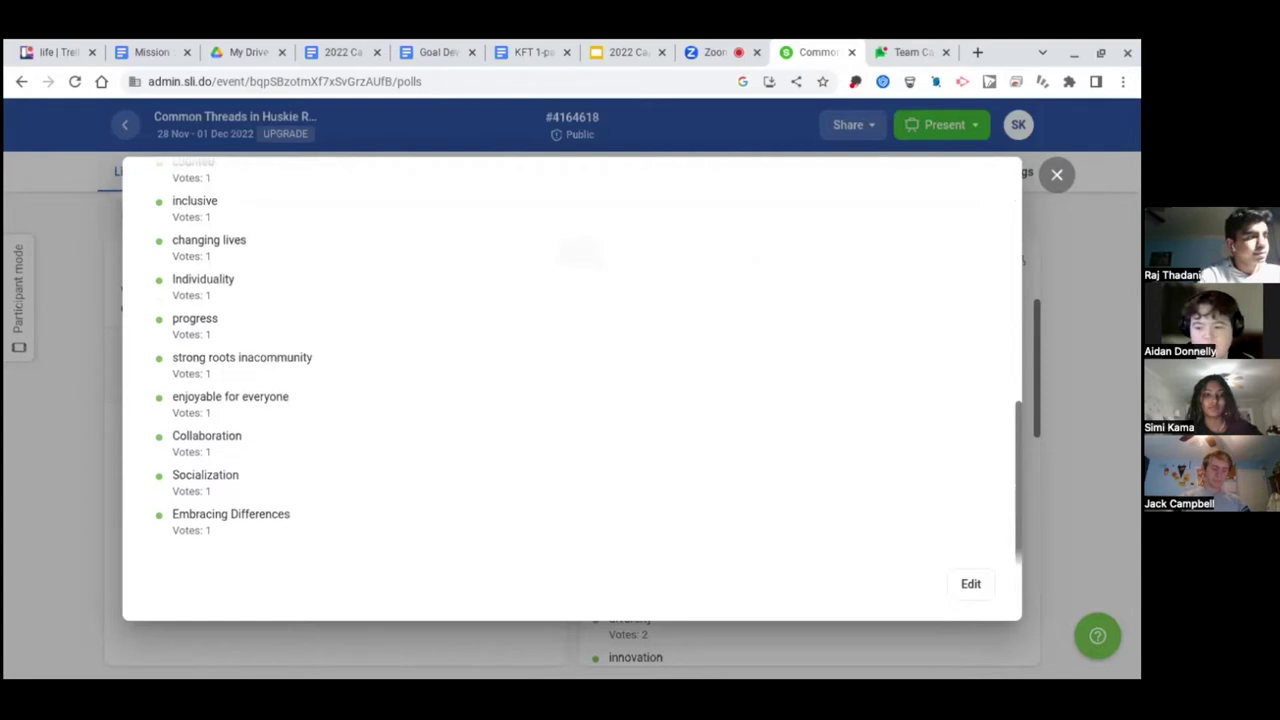
pyautogui.scroll(3, 570, 390)
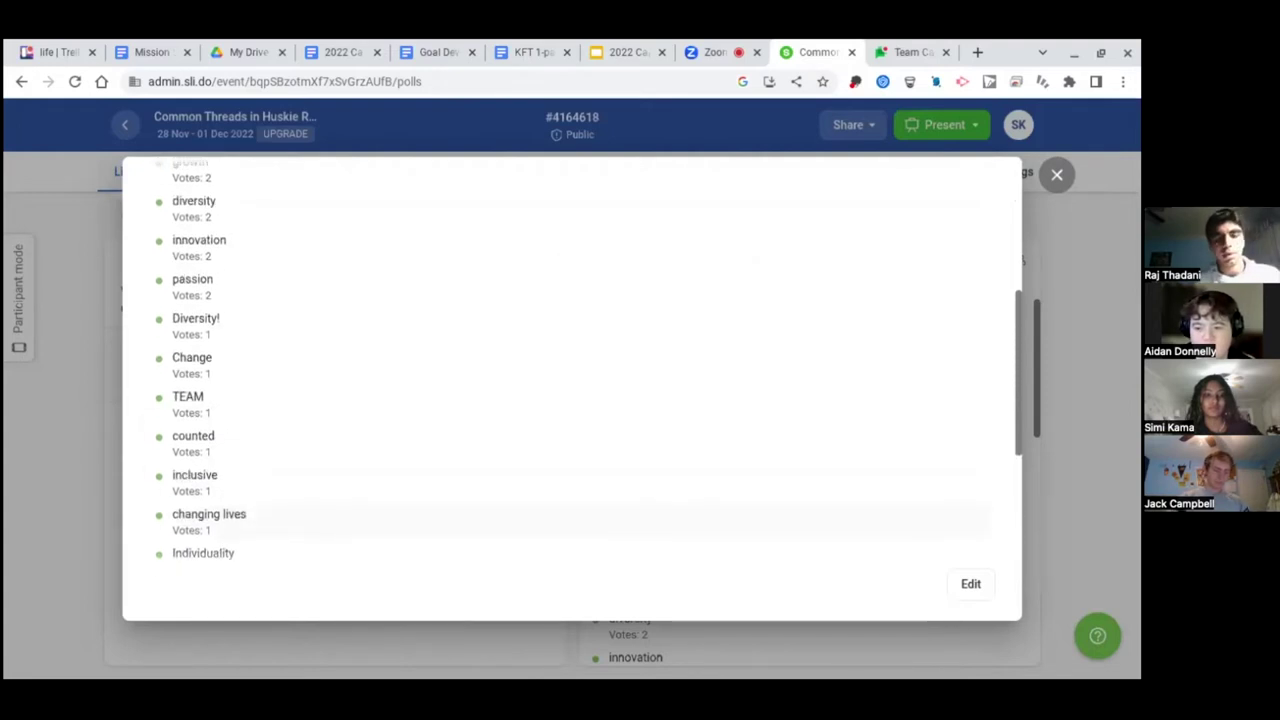
pyautogui.scroll(4, 570, 390)
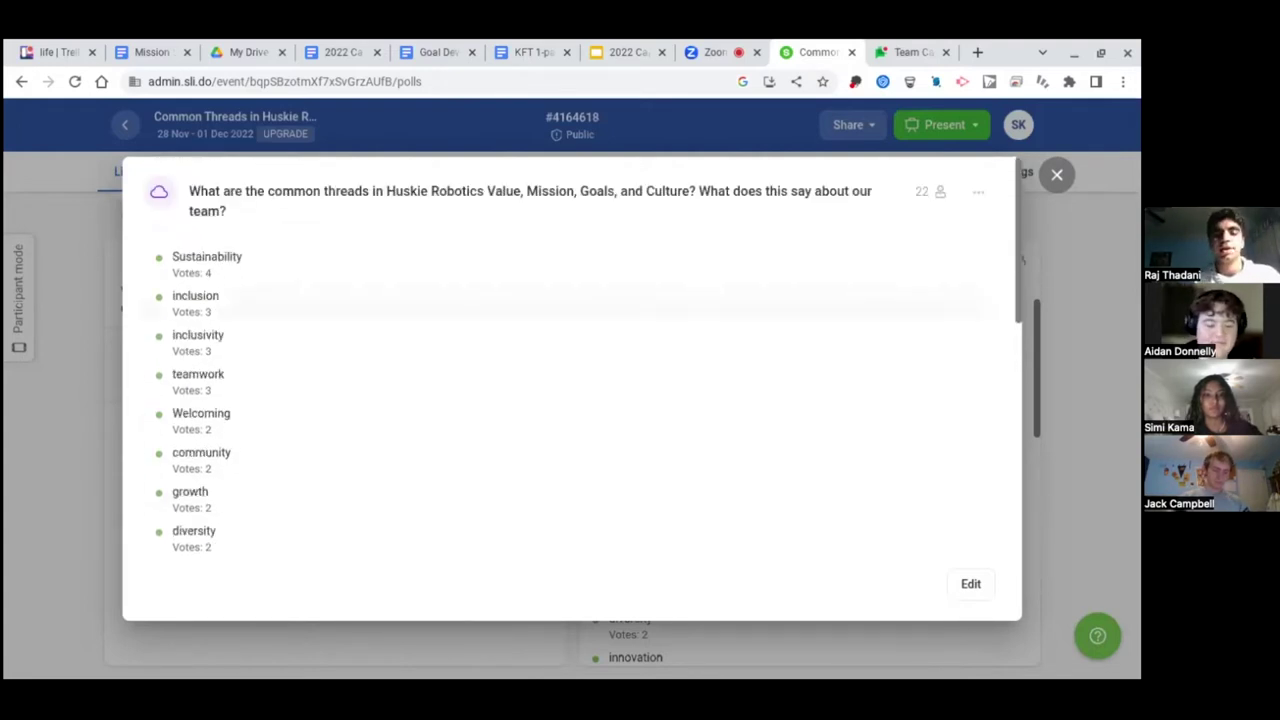
pyautogui.click(643, 54)
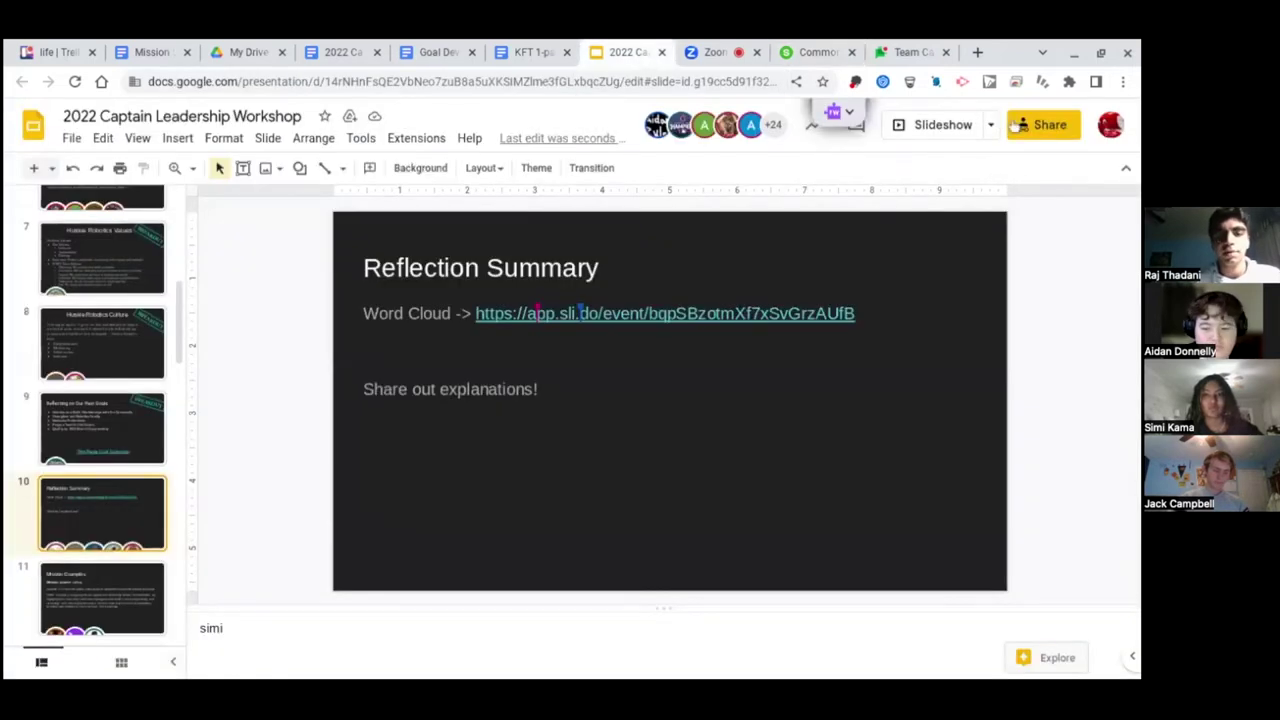
# Close the deck's sharing settings unchanged and present full screen from the Mission Examples slide.
pyautogui.click(1022, 125)
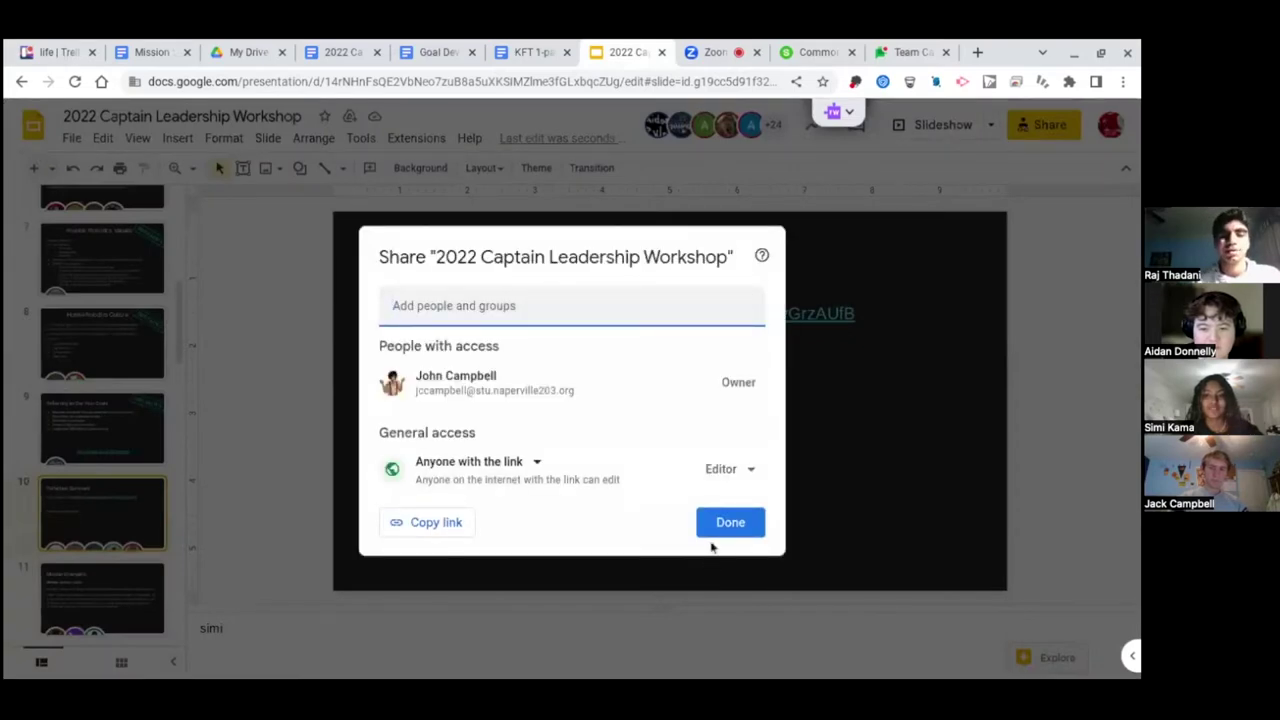
pyautogui.click(709, 537)
pyautogui.click(934, 126)
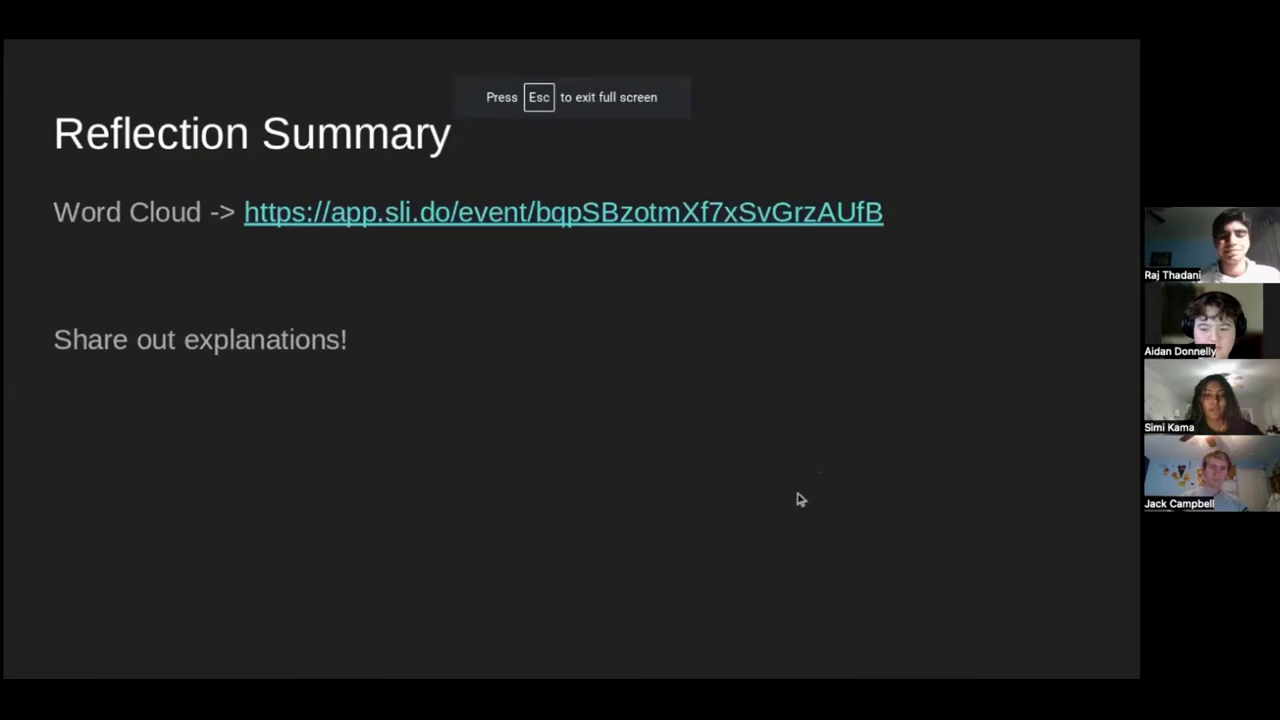
pyautogui.press('Right')
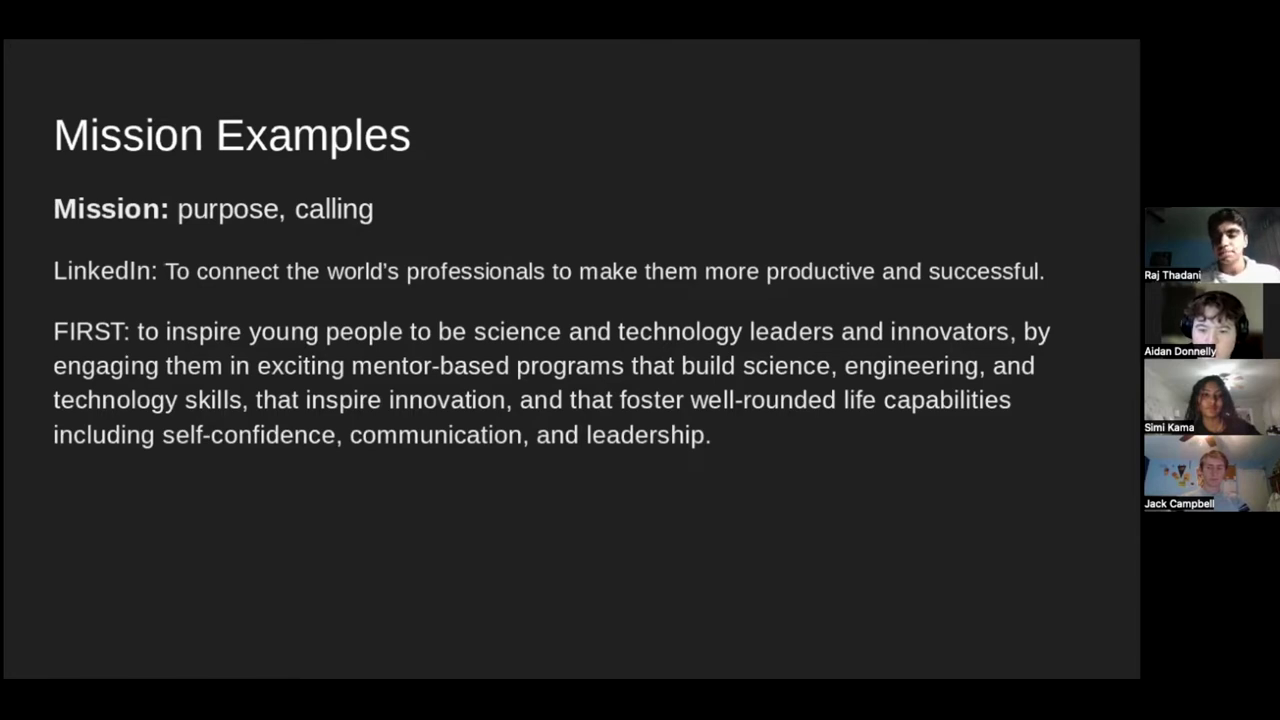
# Advance to the breakout slide carrying the Mission Statement -- Breakout Rooms link.
pyautogui.press('Right')
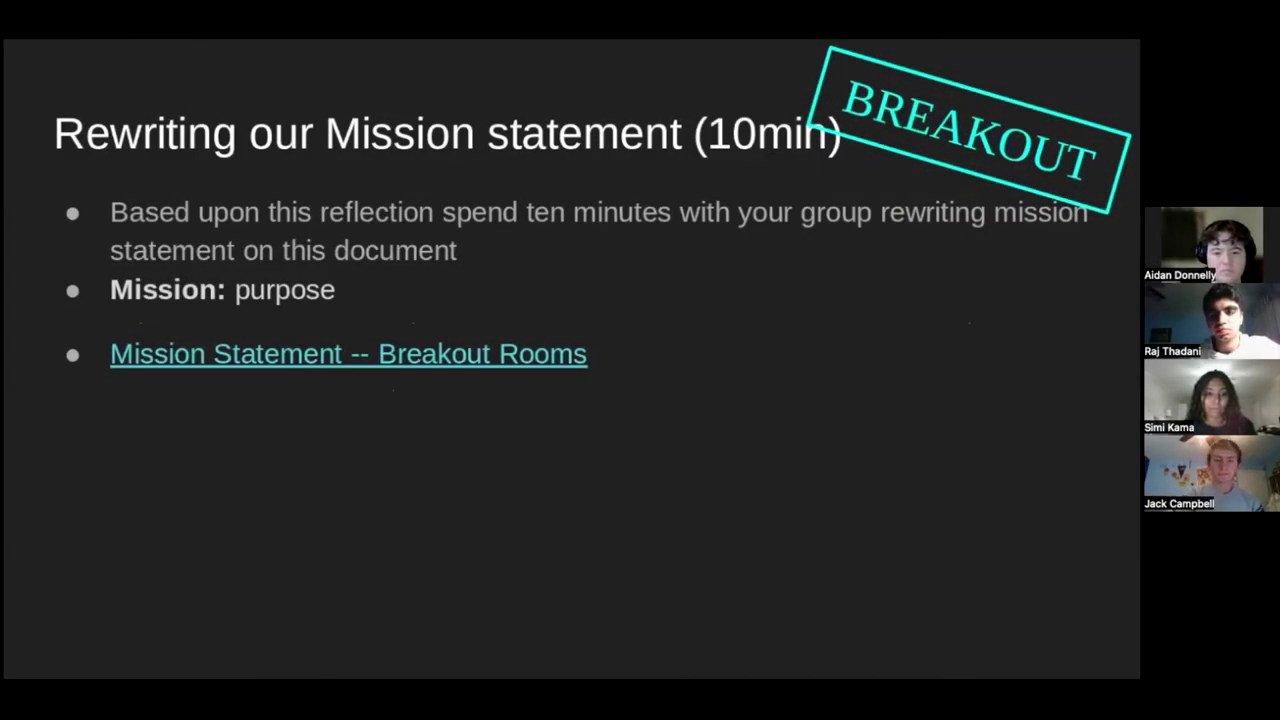
pyautogui.press('Right')
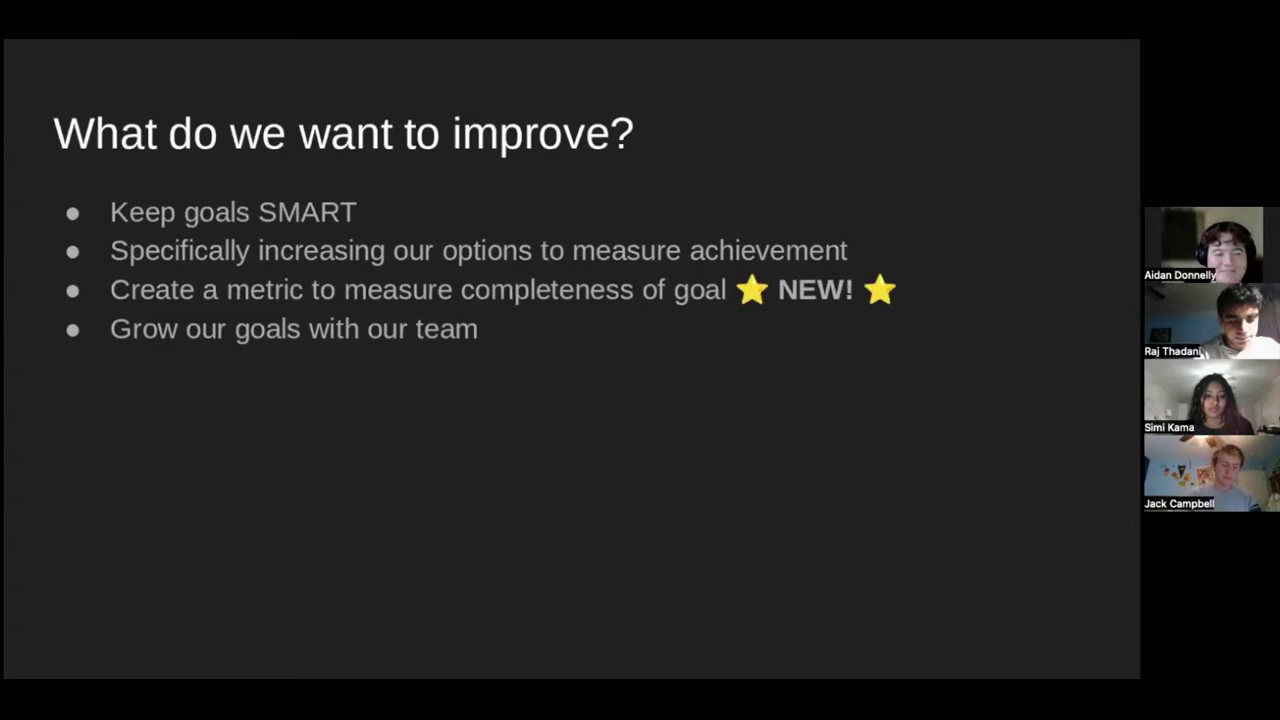
# Advance the slideshow onto the SMART Goals slide.
pyautogui.press('Right')
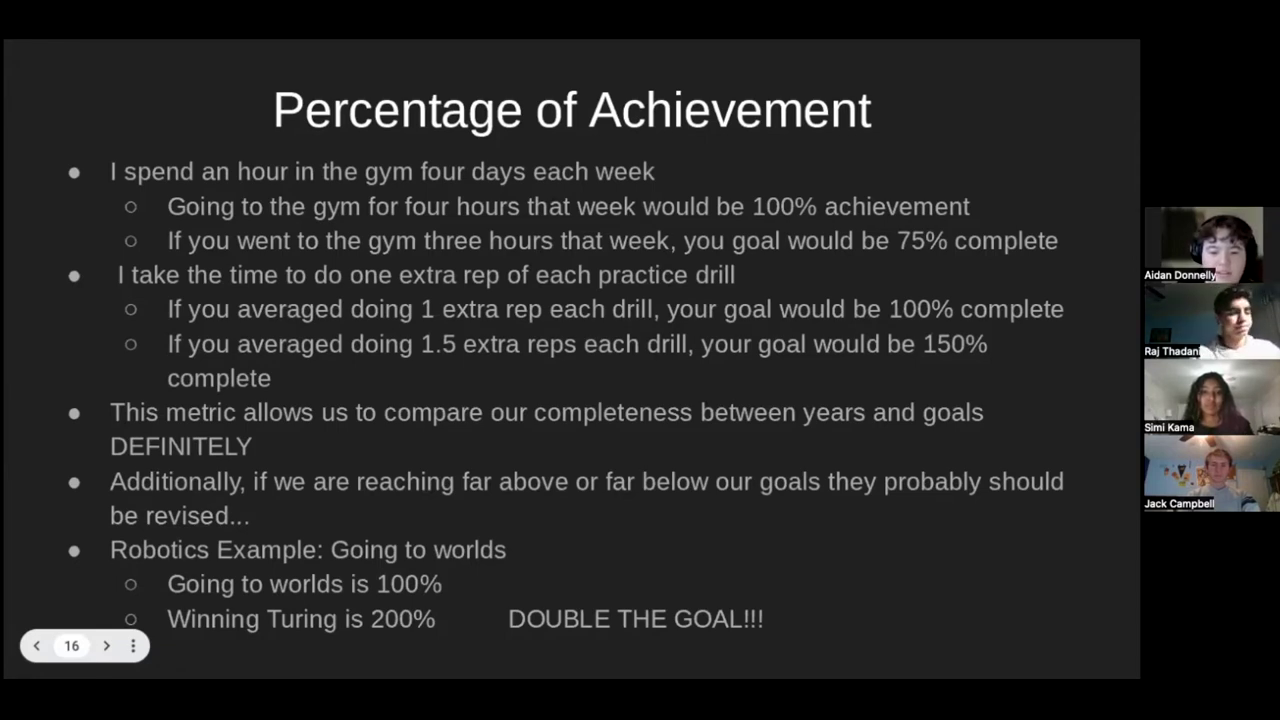
# Advance to slide 17, 'Grow our goals with our team', with its single bullet.
pyautogui.press('Right')
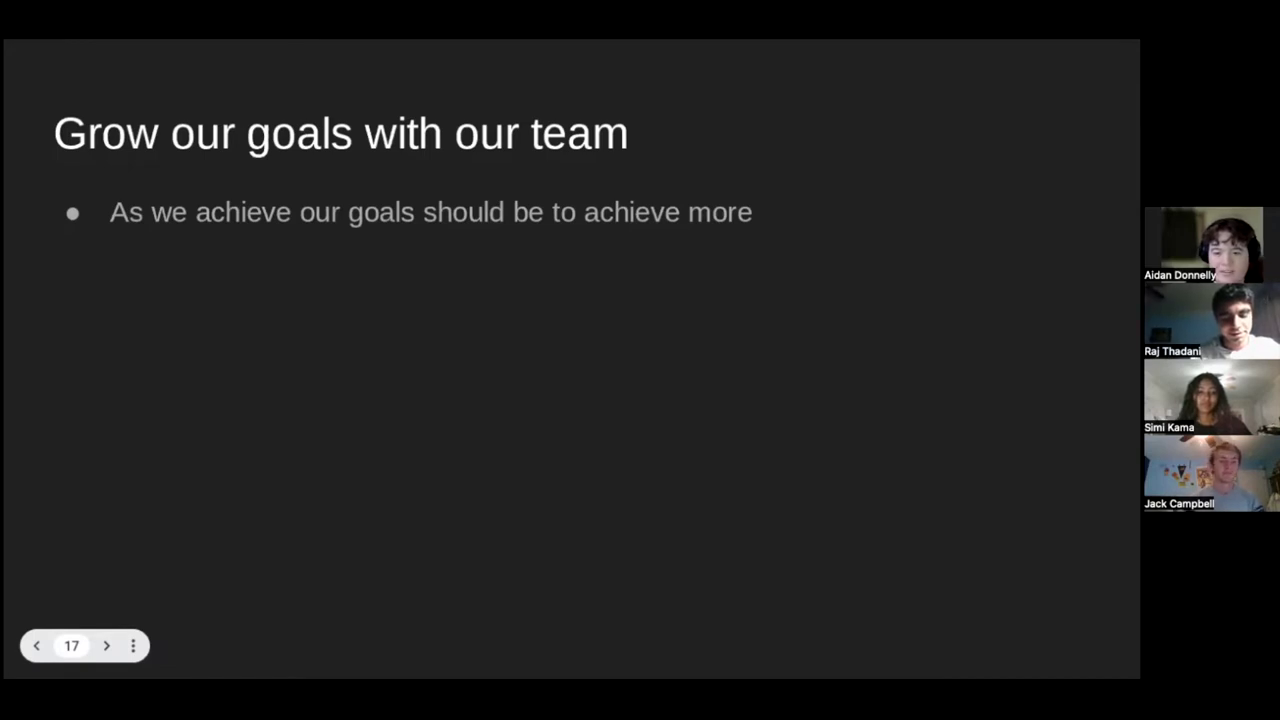
# Advance the show to slide 18, 'Breakout Room Time!'.
pyautogui.press('Right')
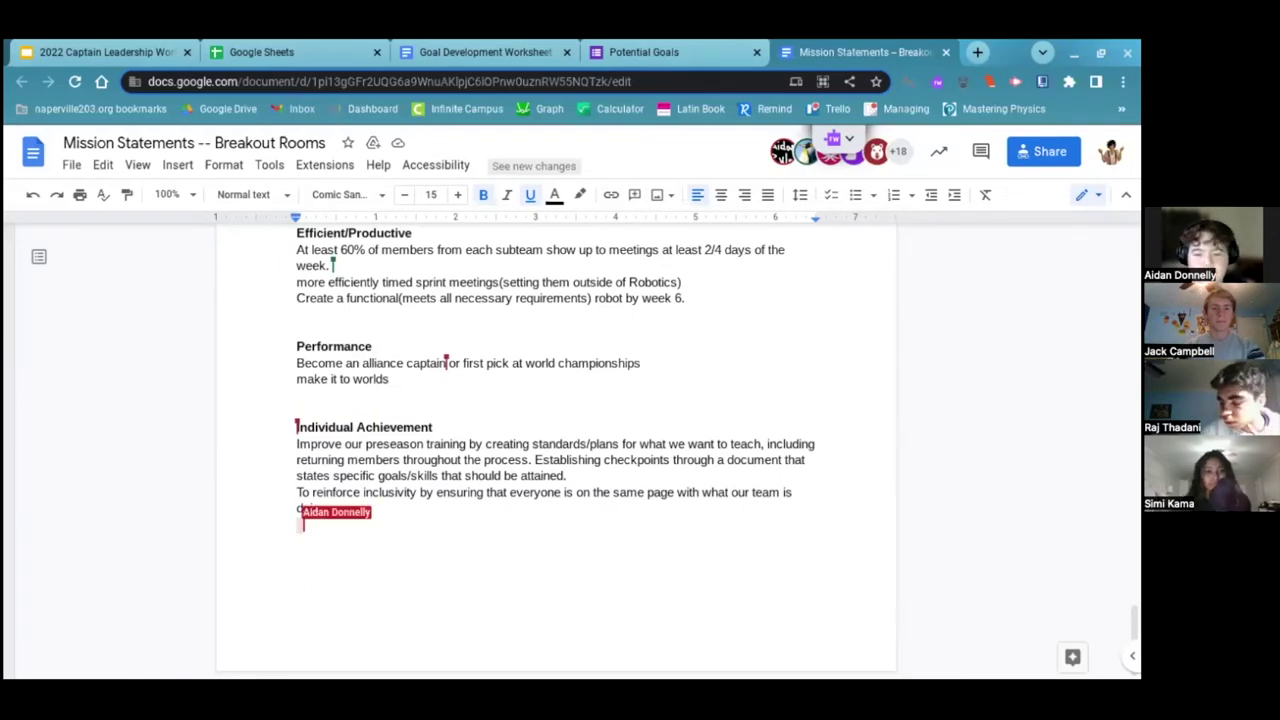
# View the Mission Statements document full screen, then return to the workshop deck.
pyautogui.press('F11')
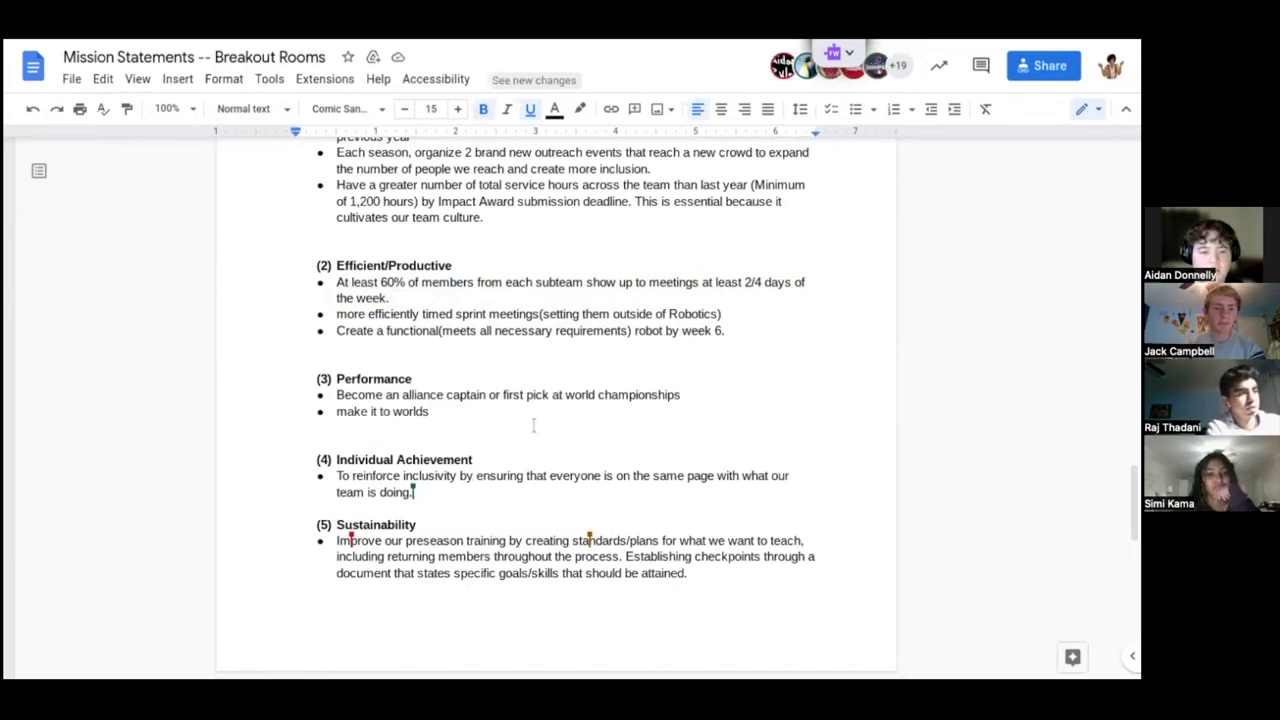
pyautogui.press('F11')
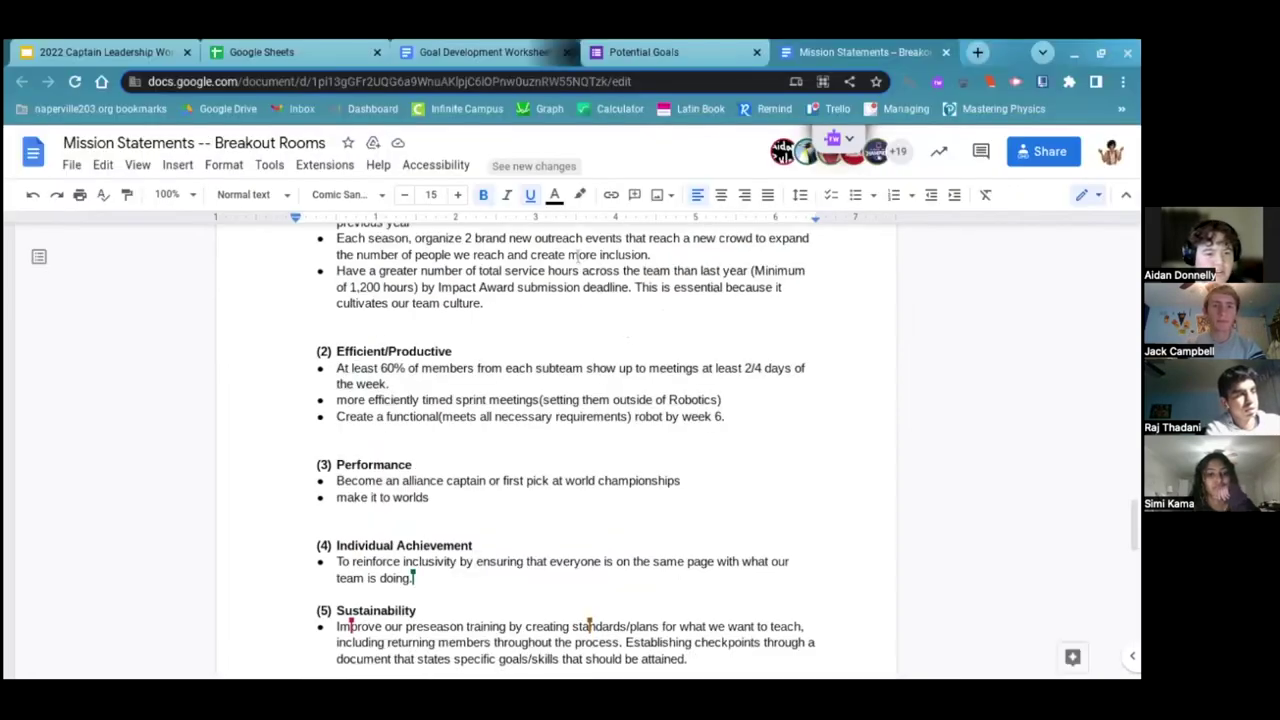
pyautogui.hotkey('ctrl', '3')
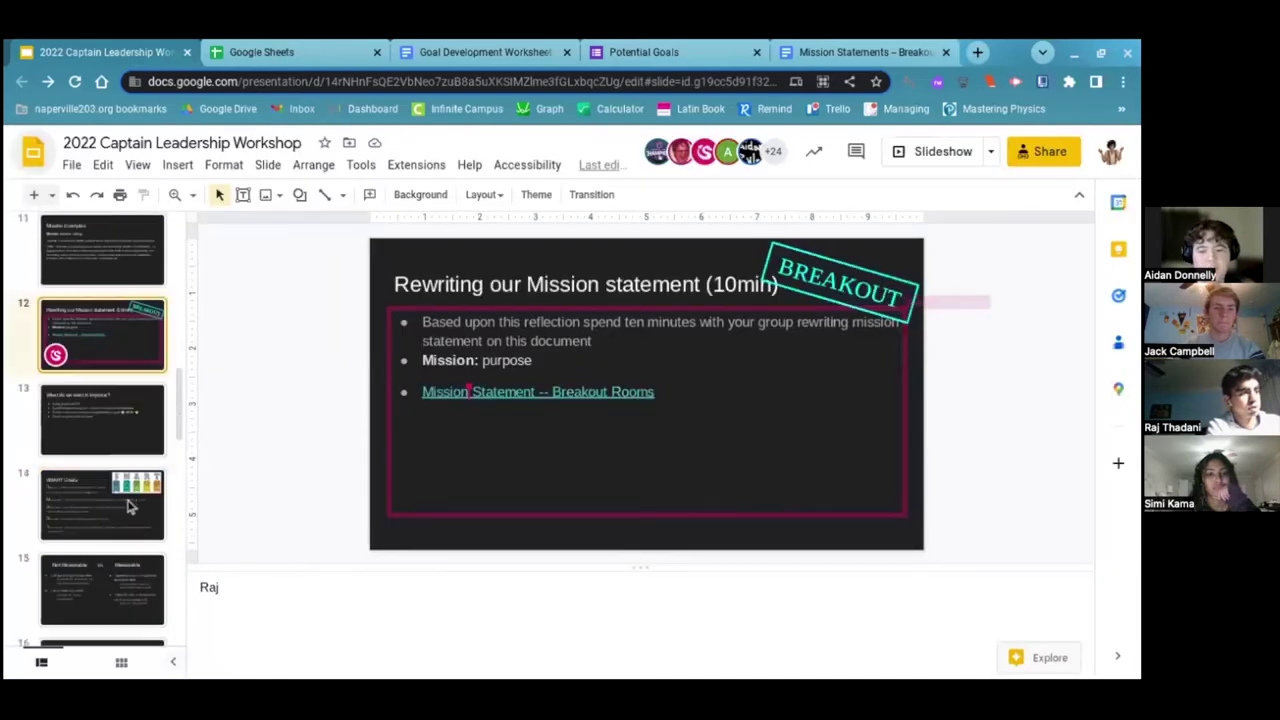
# Jump to slide 18 and open its 2022-23 Goal Development Worksheet link.
pyautogui.scroll(-5, 127, 506)
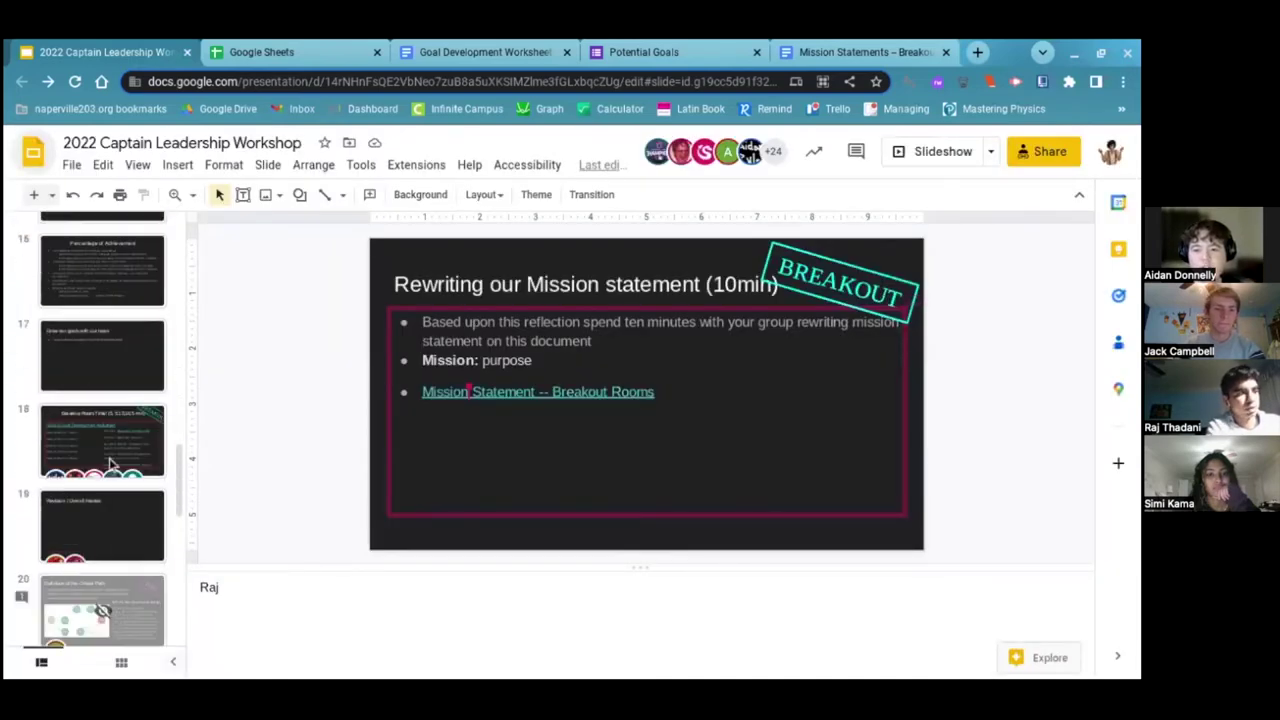
pyautogui.click(113, 462)
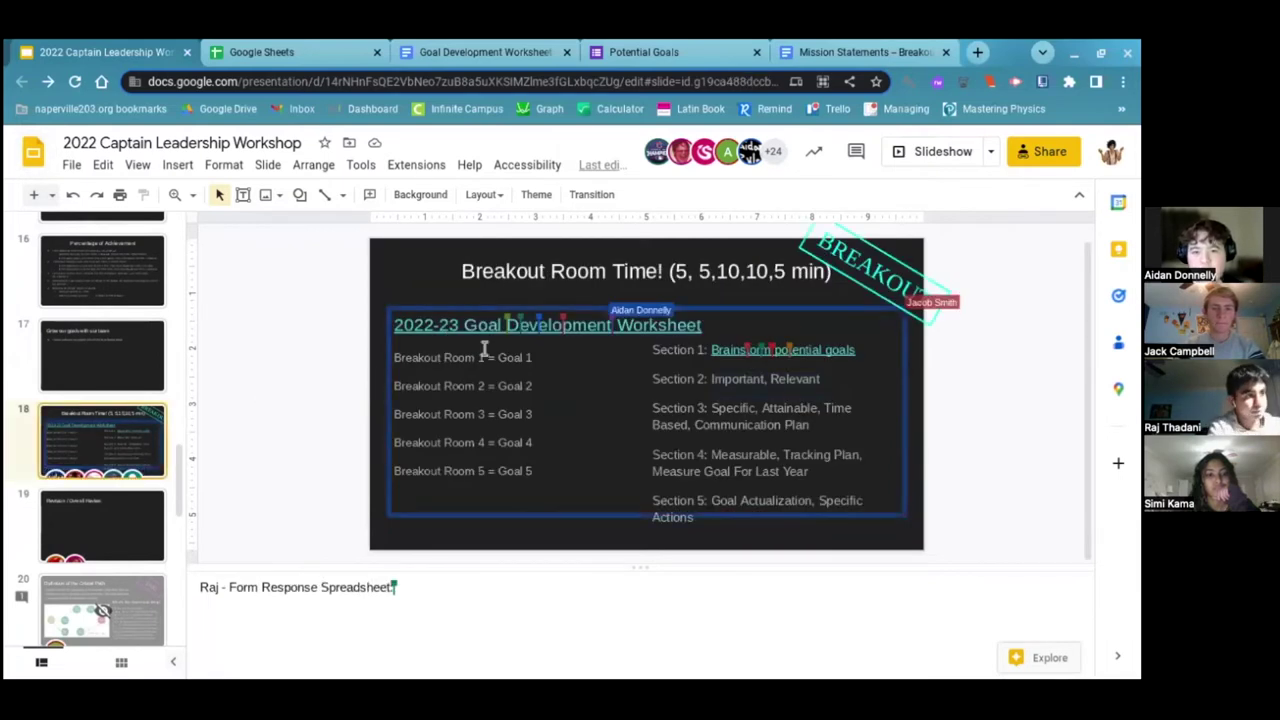
pyautogui.click(445, 326)
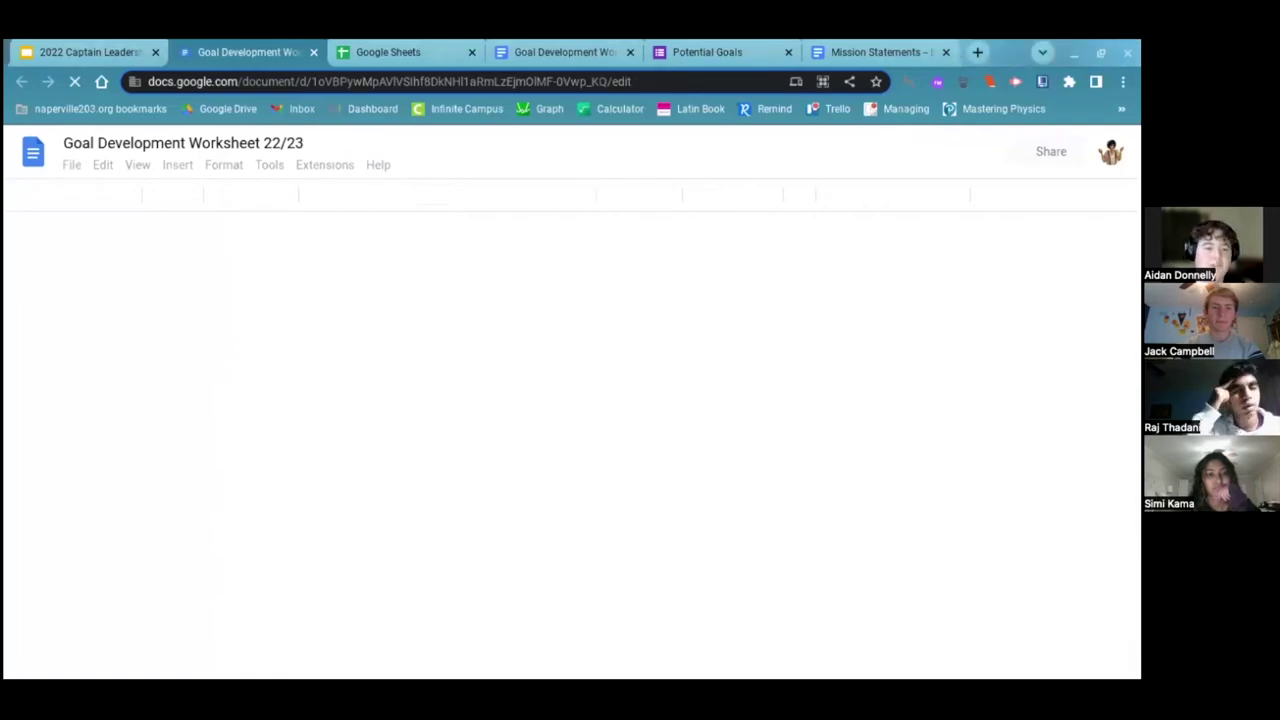
# Scroll down through the 'Goal Development Worksheet 22/23' document.
pyautogui.scroll(-3, 438, 420)
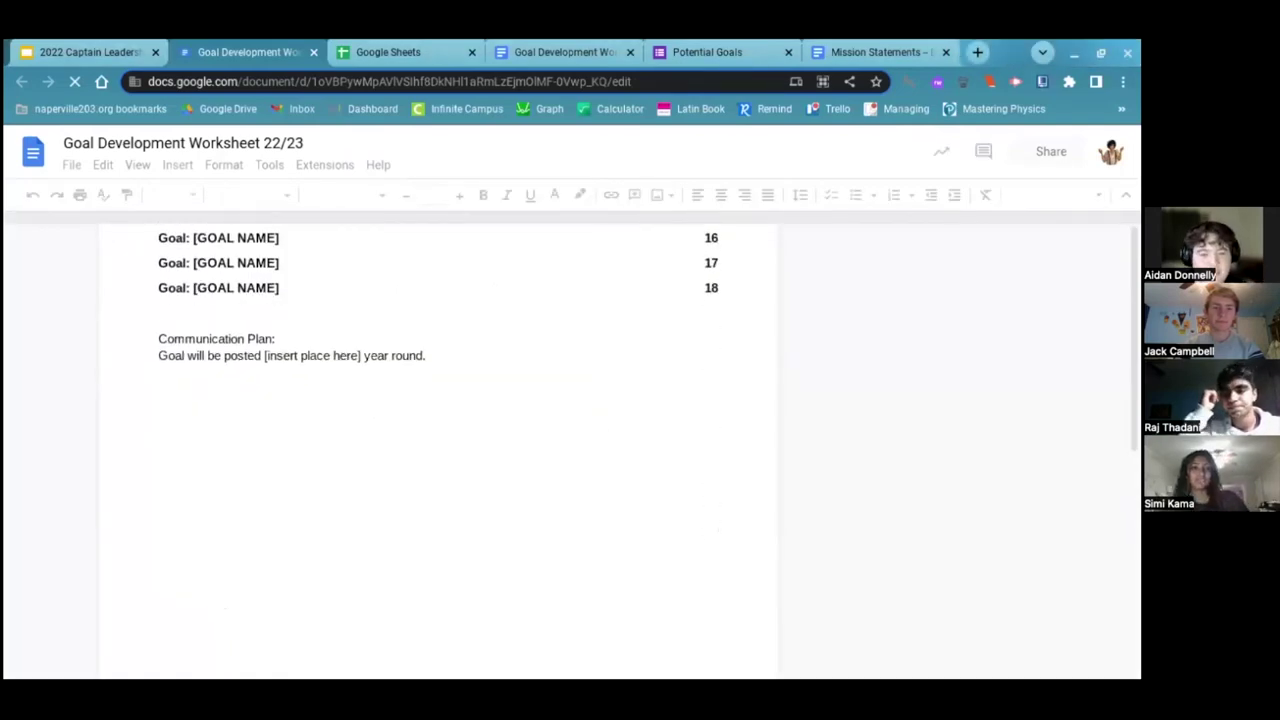
pyautogui.scroll(-1, 438, 420)
pyautogui.scroll(-1, 438, 450)
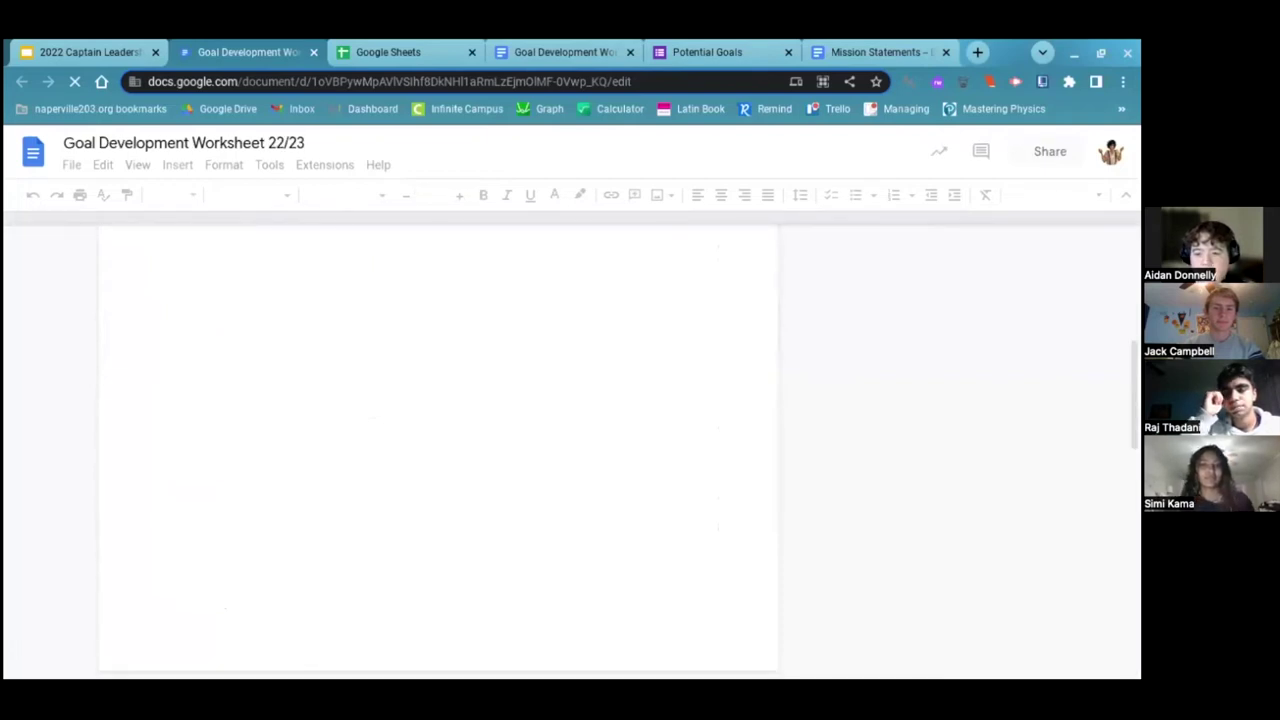
pyautogui.scroll(-1, 438, 450)
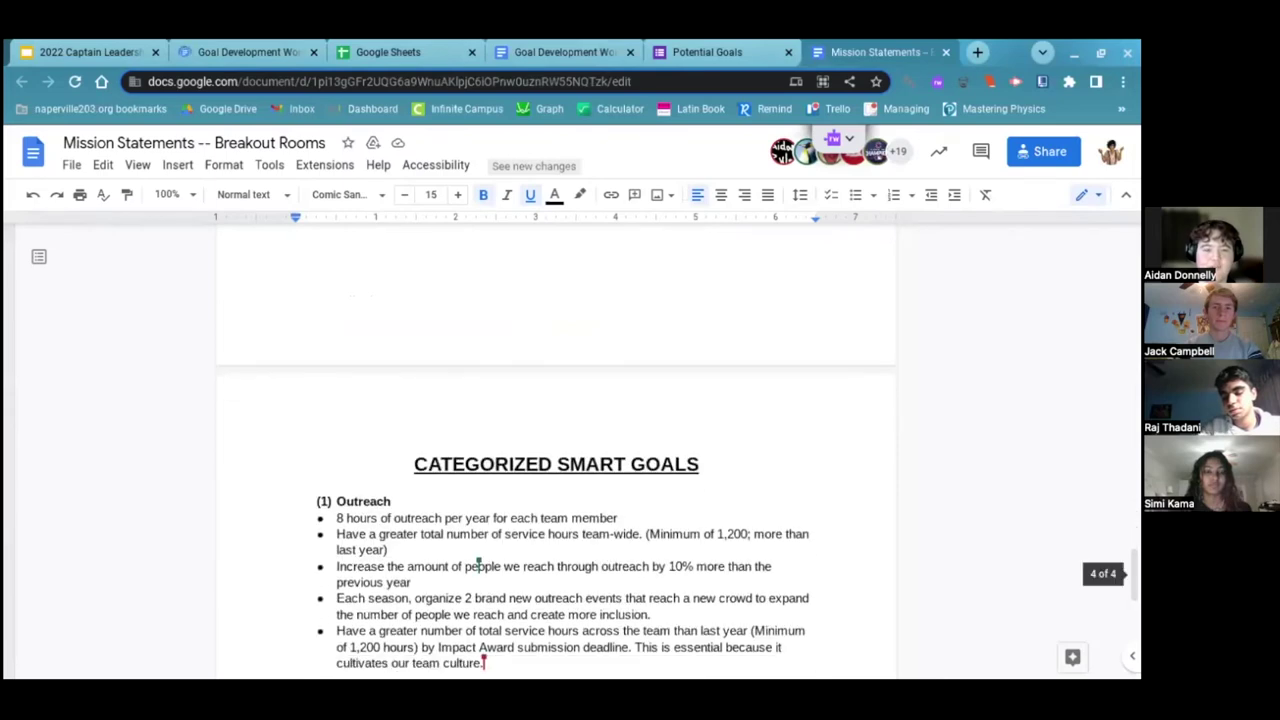
# Select 'Outreach' and its numbering in the first Mission Statements category heading.
pyautogui.scroll(5, 556, 450)
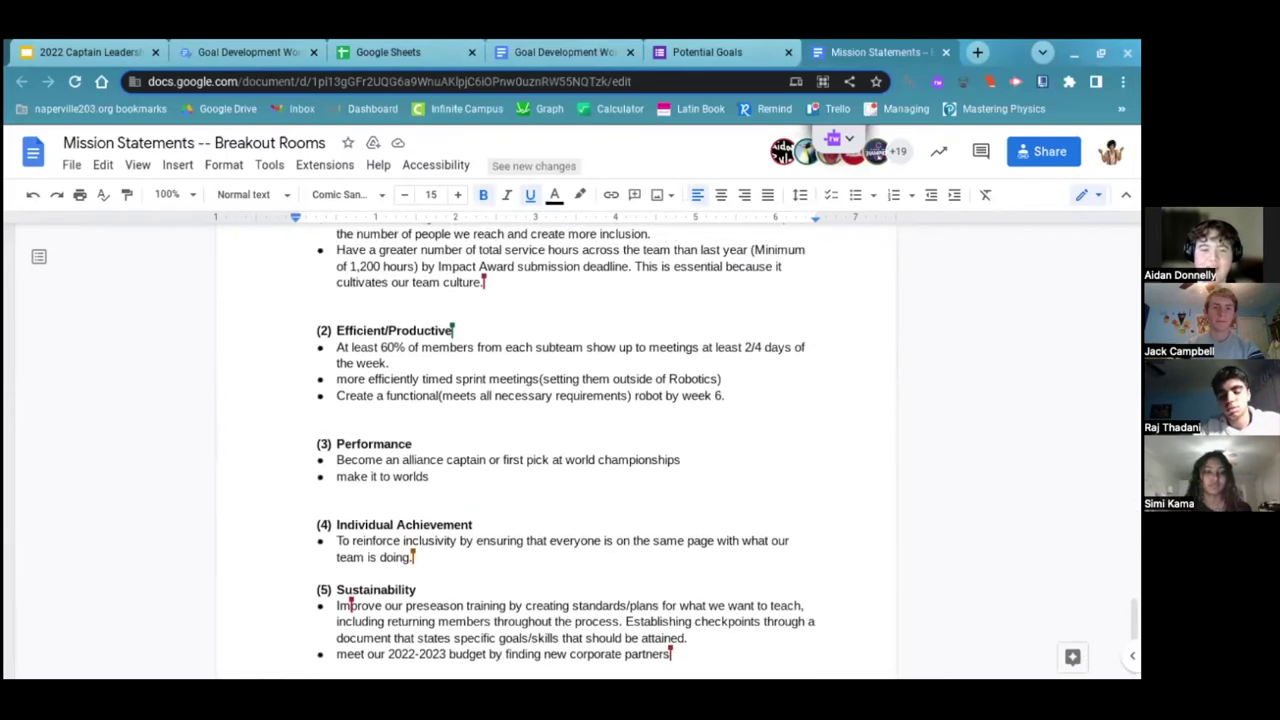
pyautogui.scroll(3, 308, 240)
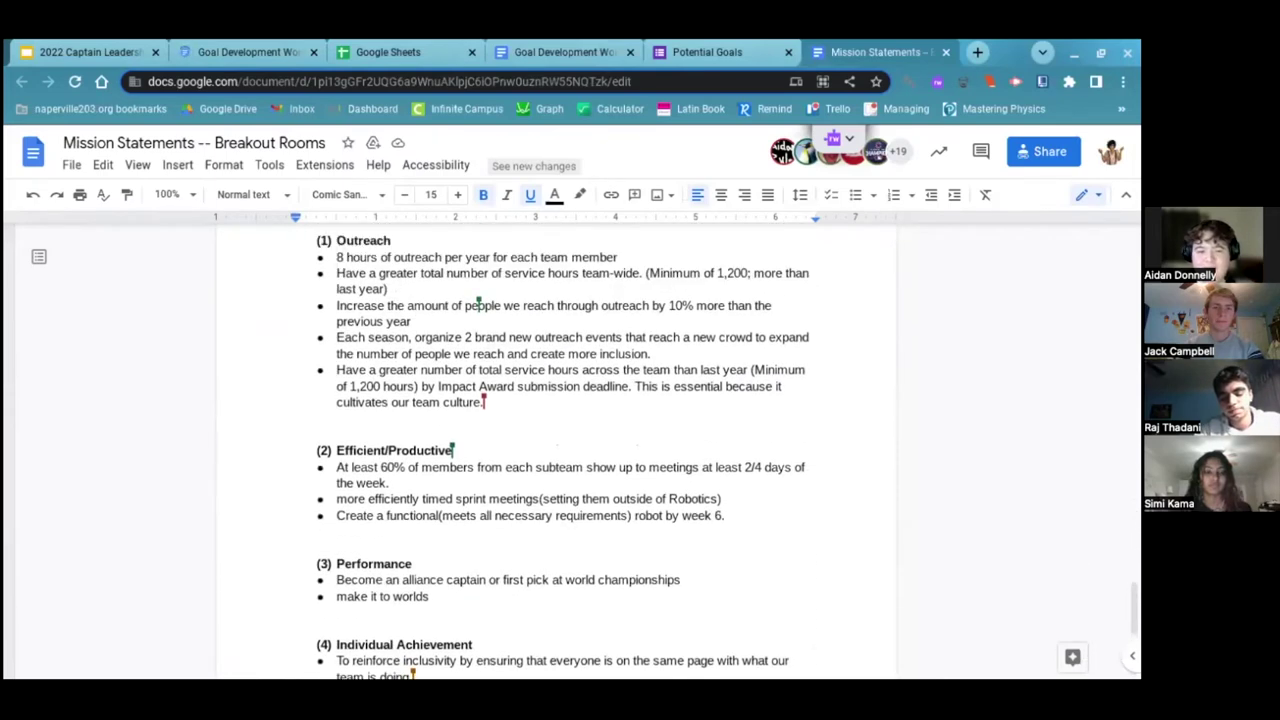
pyautogui.moveTo(336, 241); pyautogui.dragTo(399, 241)
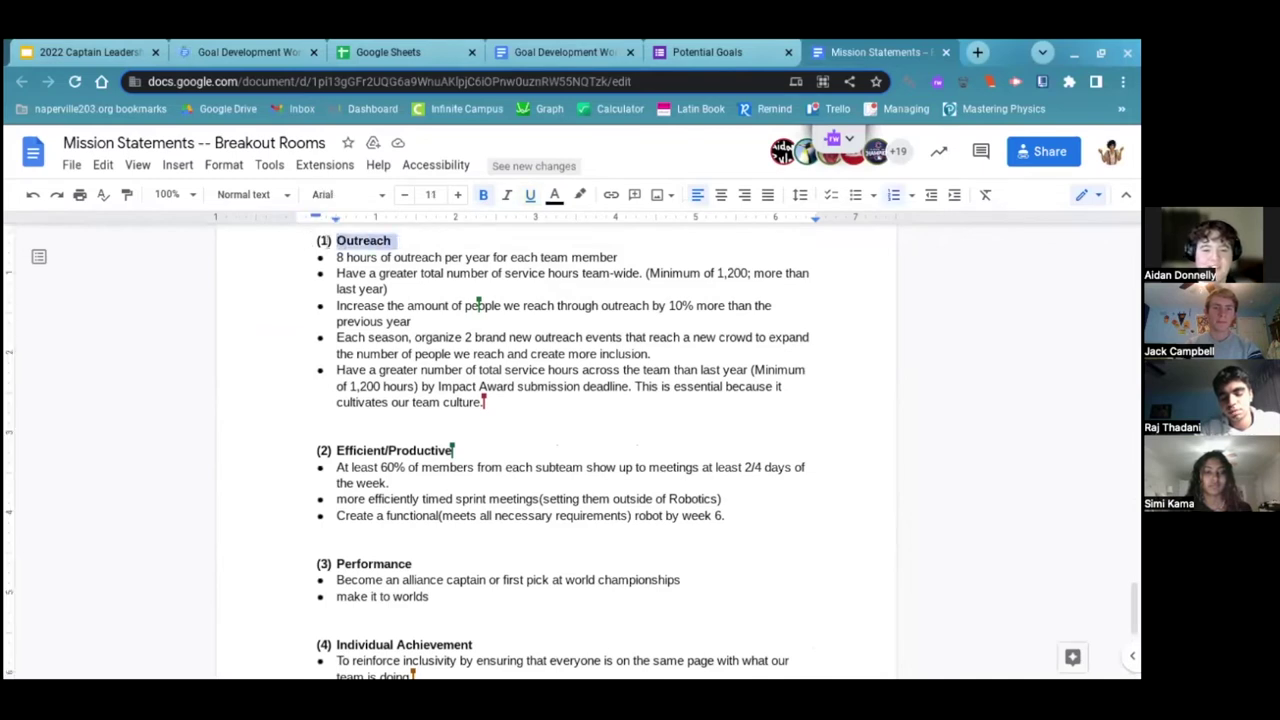
pyautogui.click(324, 241)
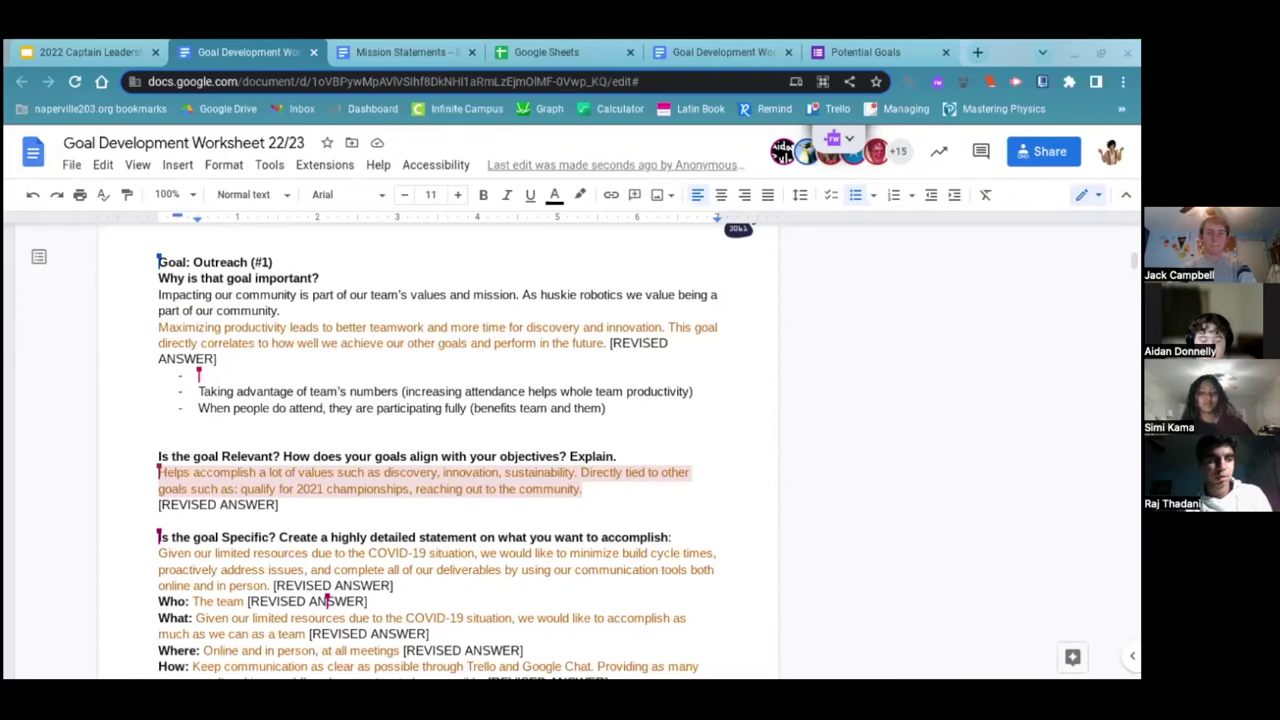
# Scroll down to goal #2's 'Why is that goal important?' revised answers.
pyautogui.scroll(-15, 502, 534)
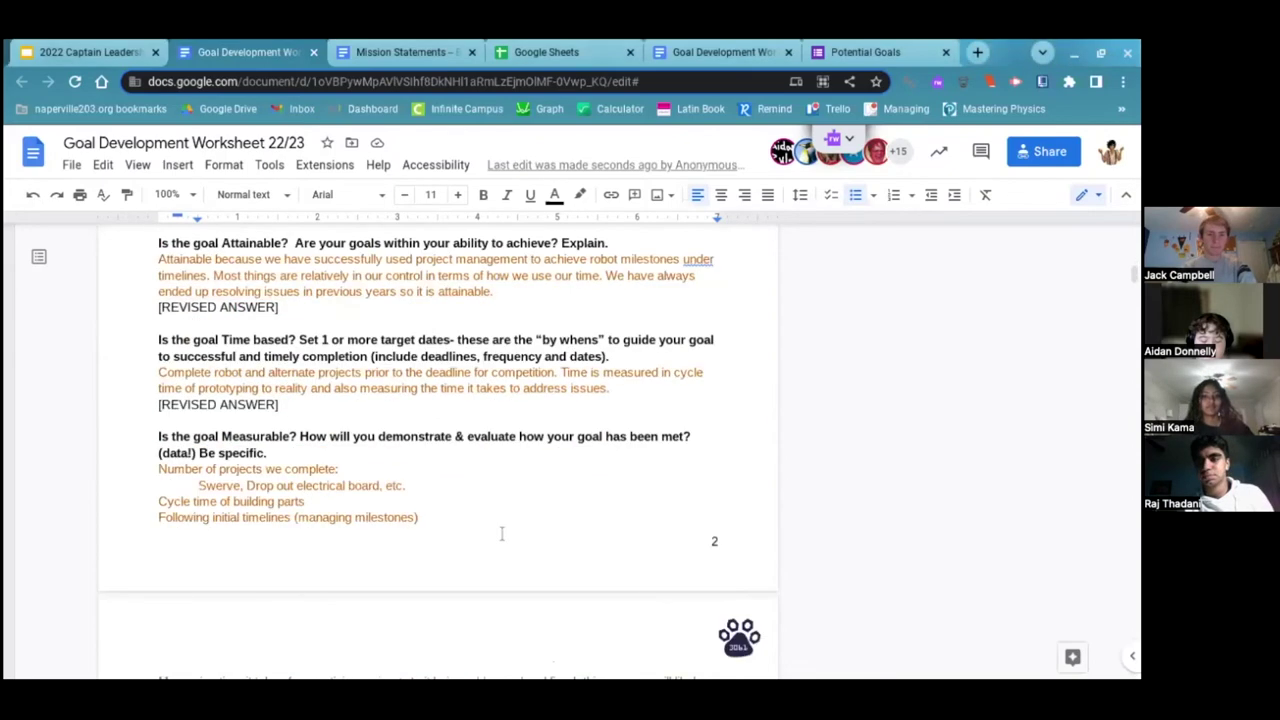
pyautogui.scroll(-10, 502, 534)
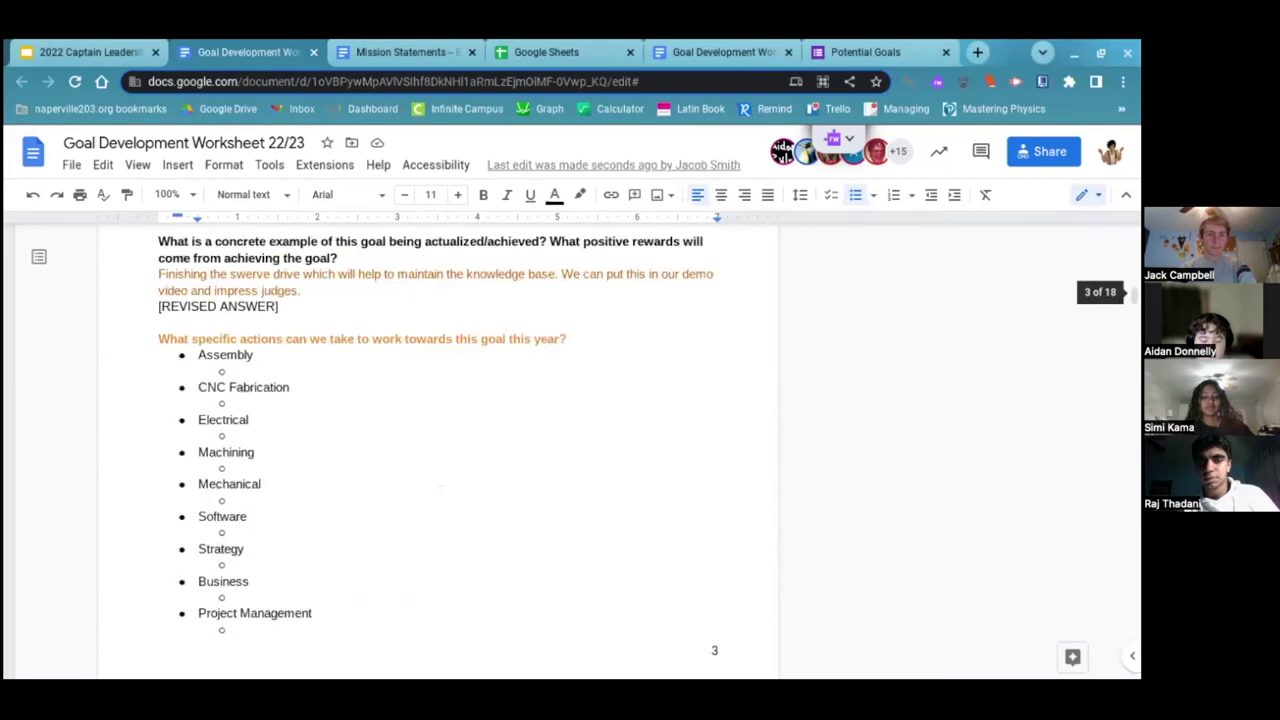
pyautogui.scroll(-10, 440, 486)
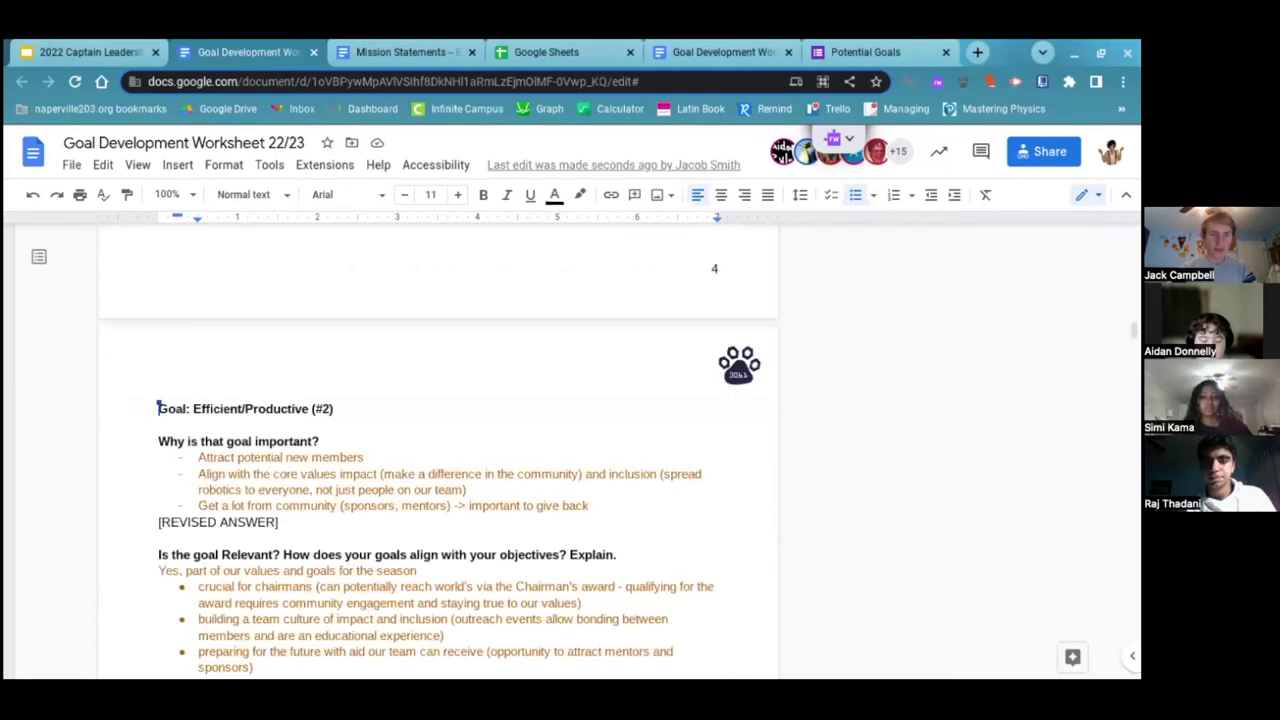
pyautogui.scroll(-2, 440, 450)
pyautogui.scroll(1, 440, 450)
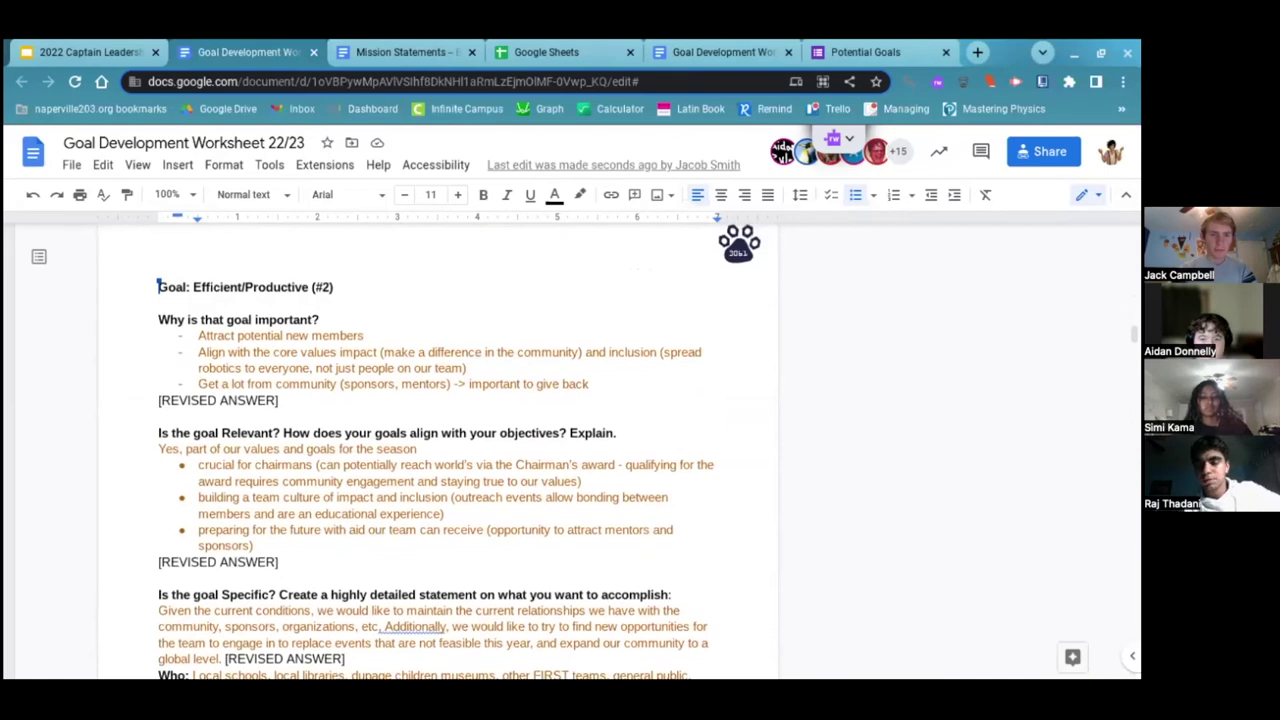
pyautogui.scroll(-1, 440, 450)
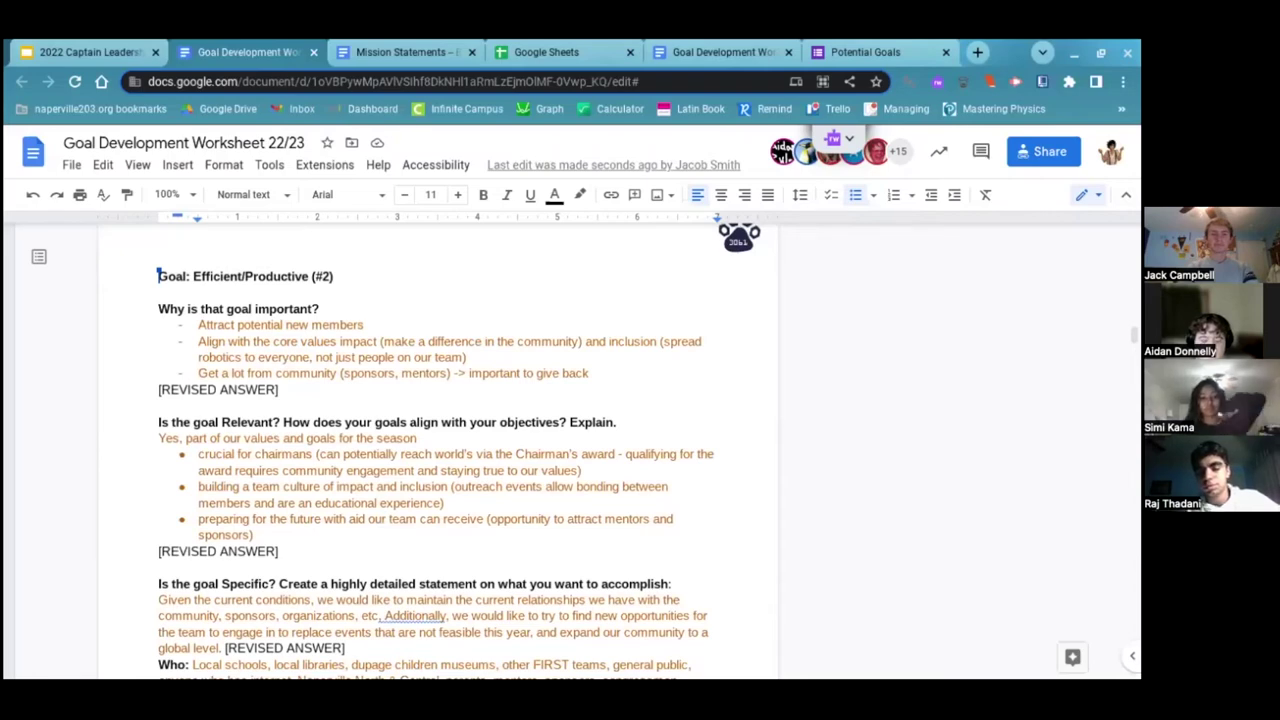
pyautogui.scroll(5, 438, 450)
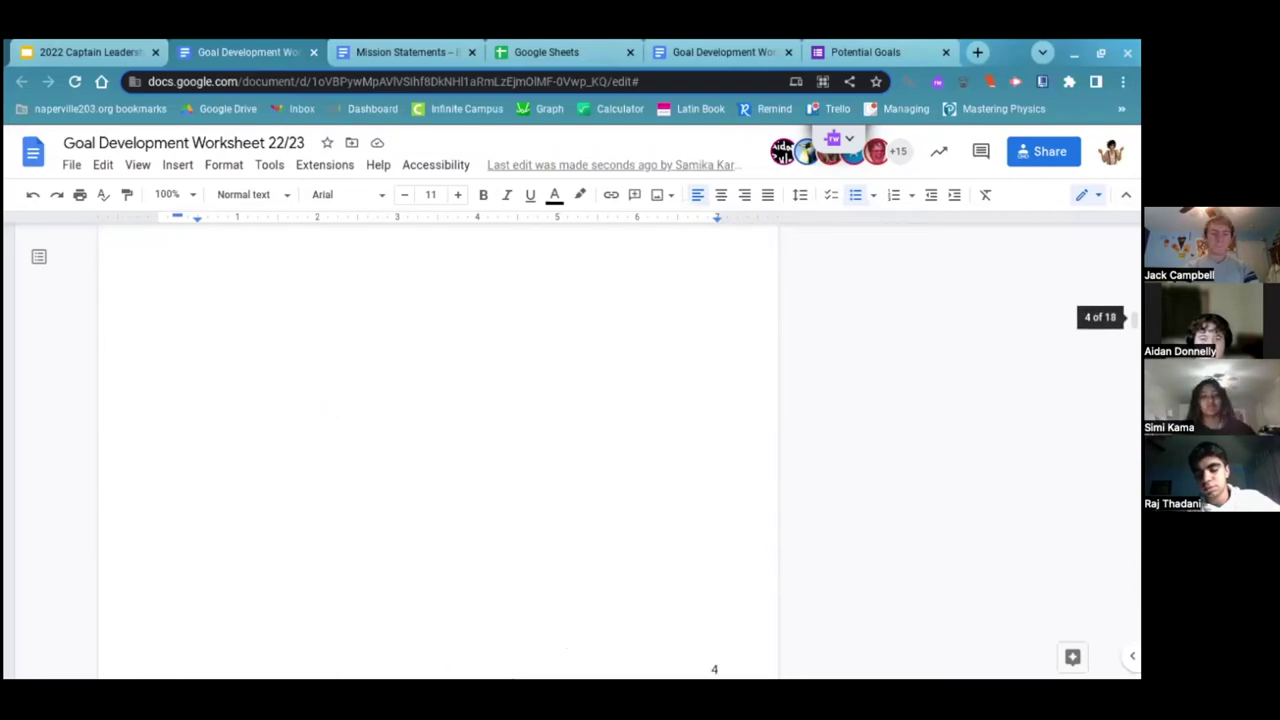
pyautogui.scroll(5, 438, 450)
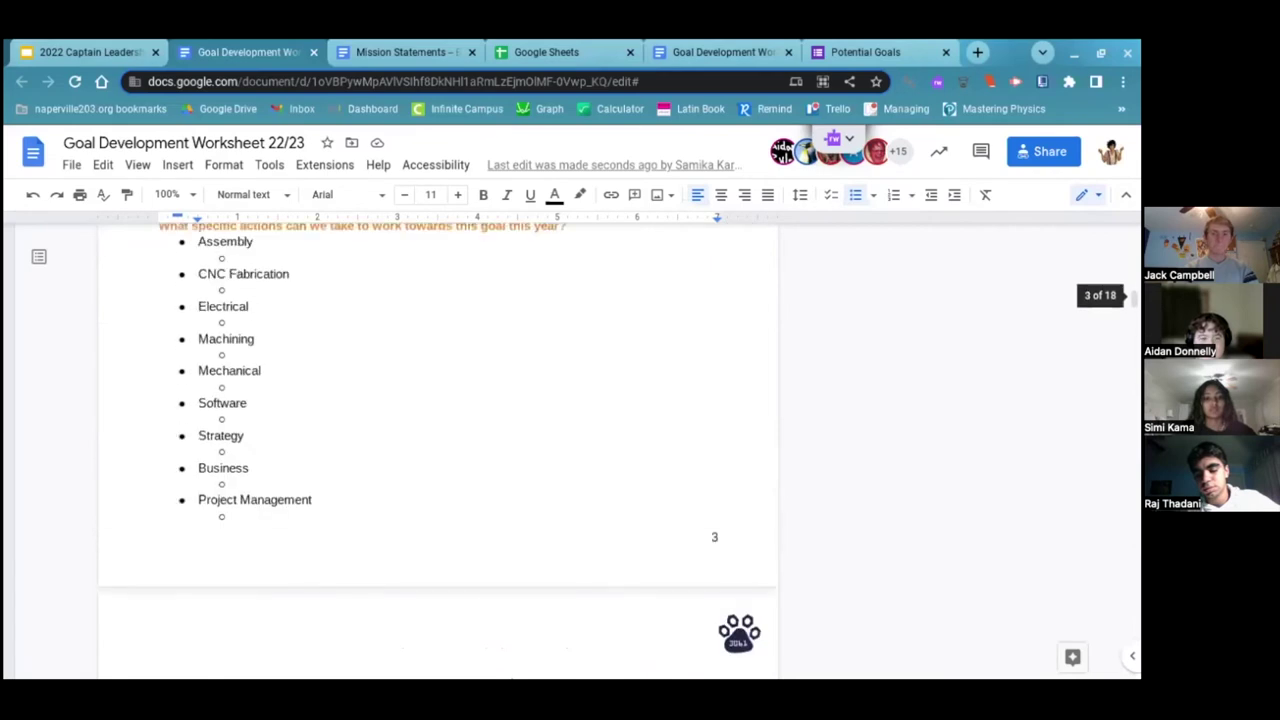
pyautogui.scroll(-5, 438, 450)
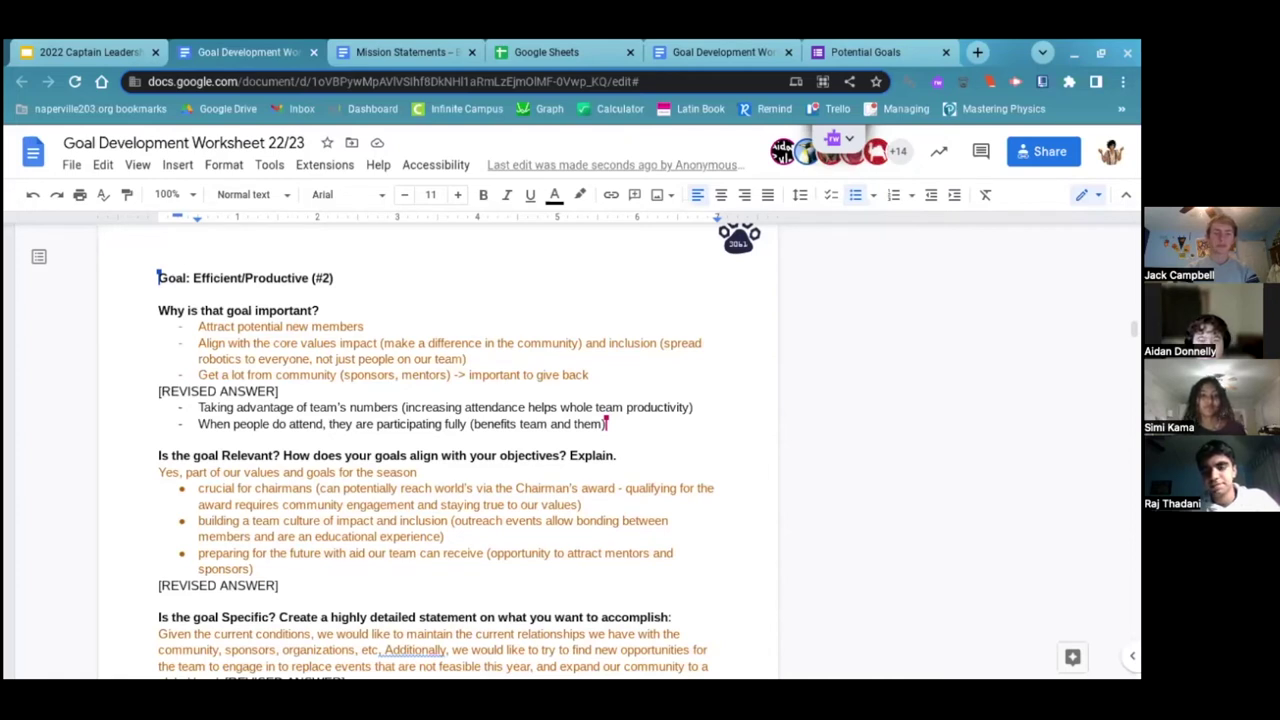
# Scroll past goal #3 Performance to 'Goal: Individual Achievement (#4)' on page 12.
pyautogui.scroll(-3, 459, 451)
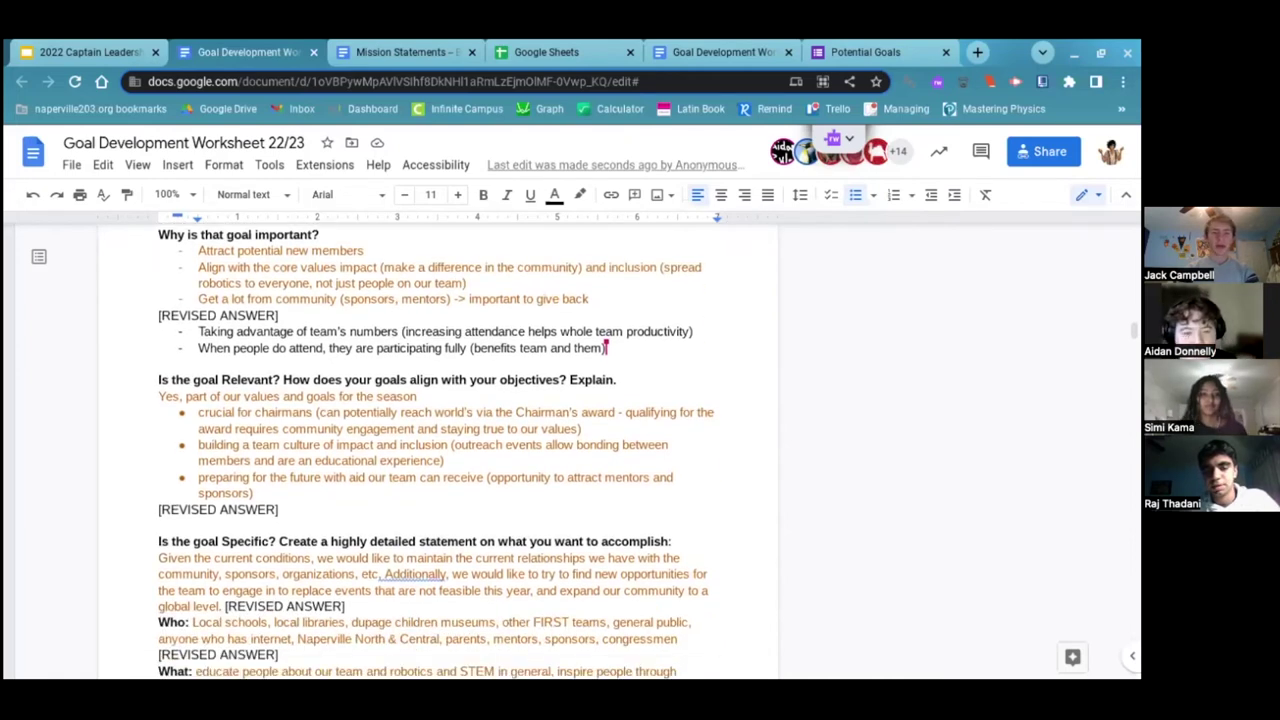
pyautogui.scroll(-14, 459, 451)
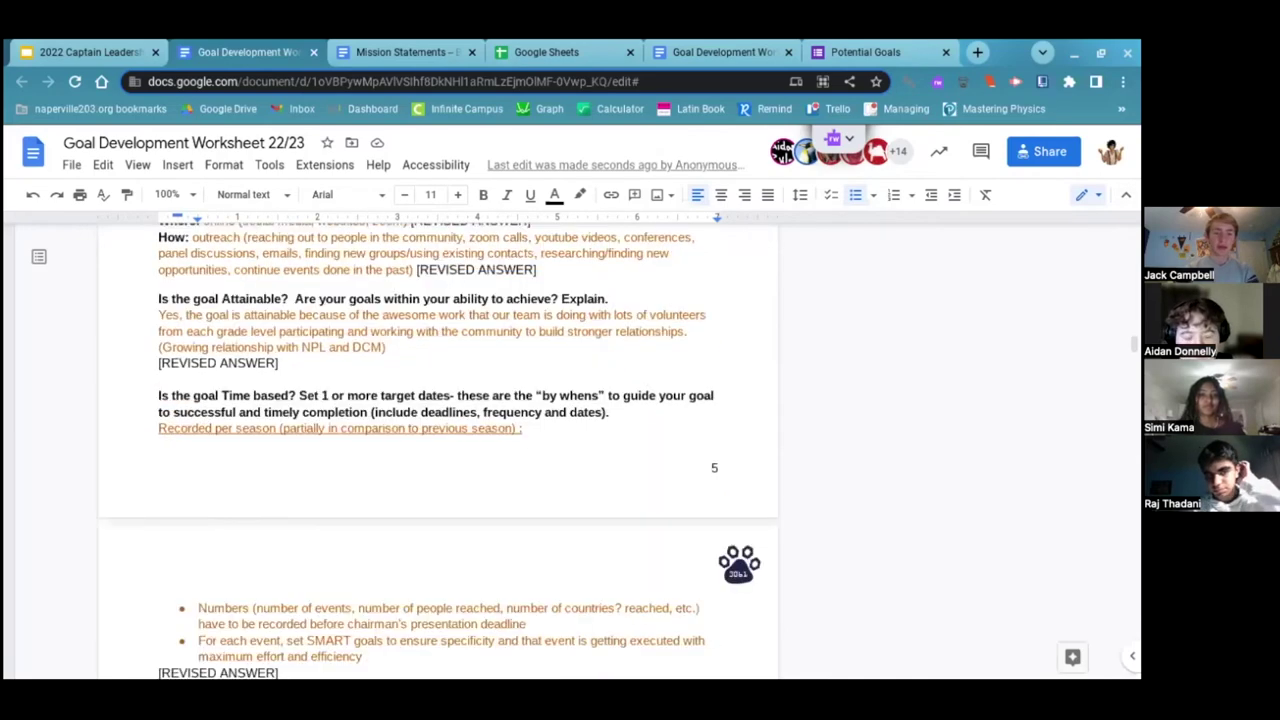
pyautogui.scroll(-12, 459, 451)
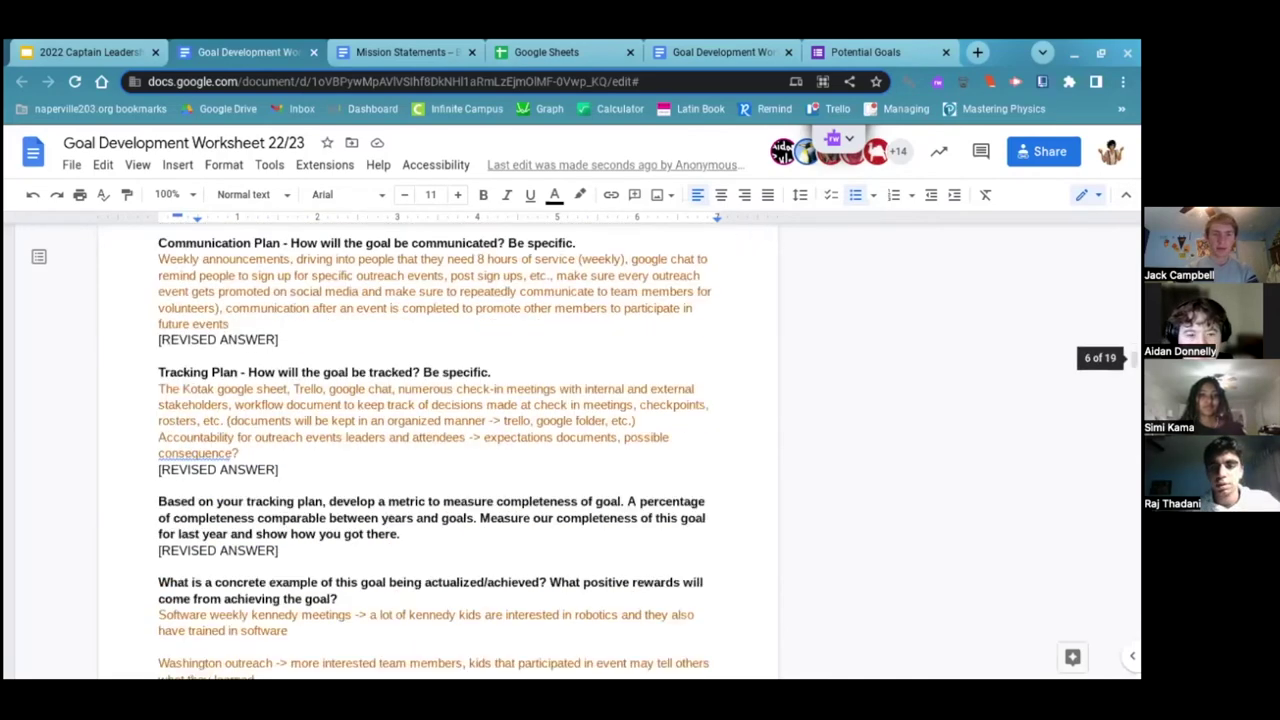
pyautogui.scroll(-20, 459, 451)
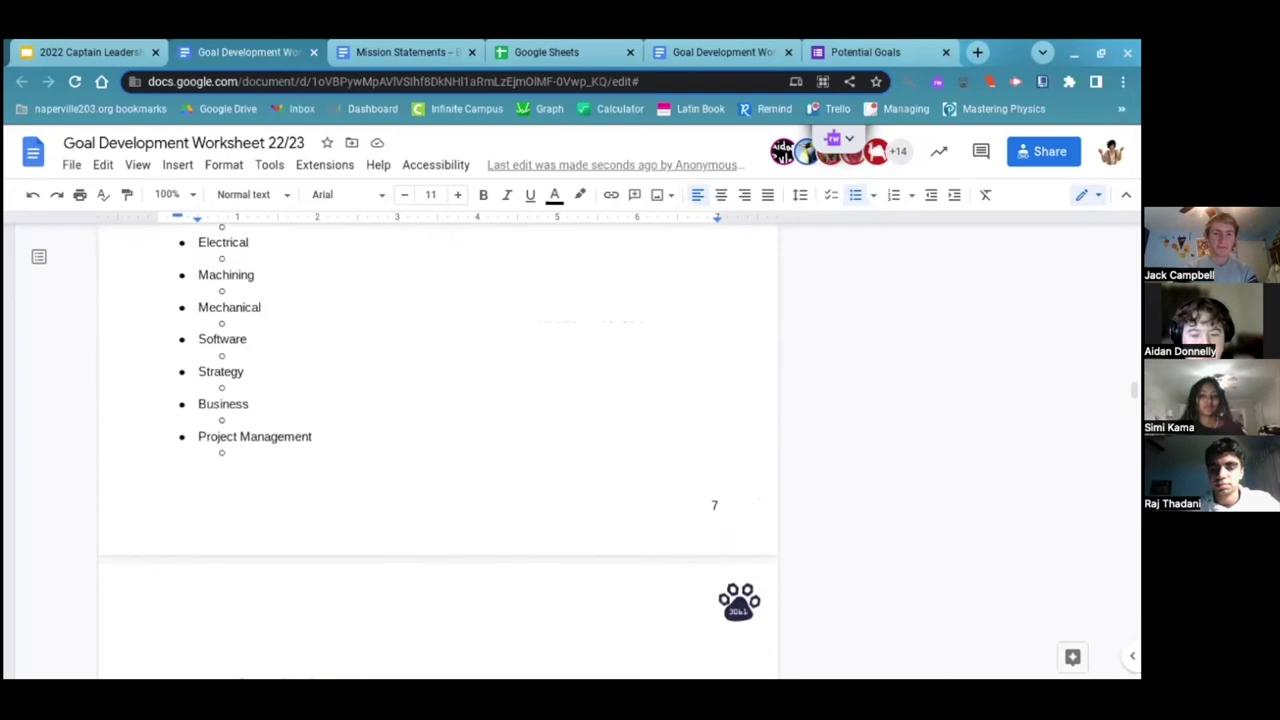
pyautogui.scroll(-12, 459, 451)
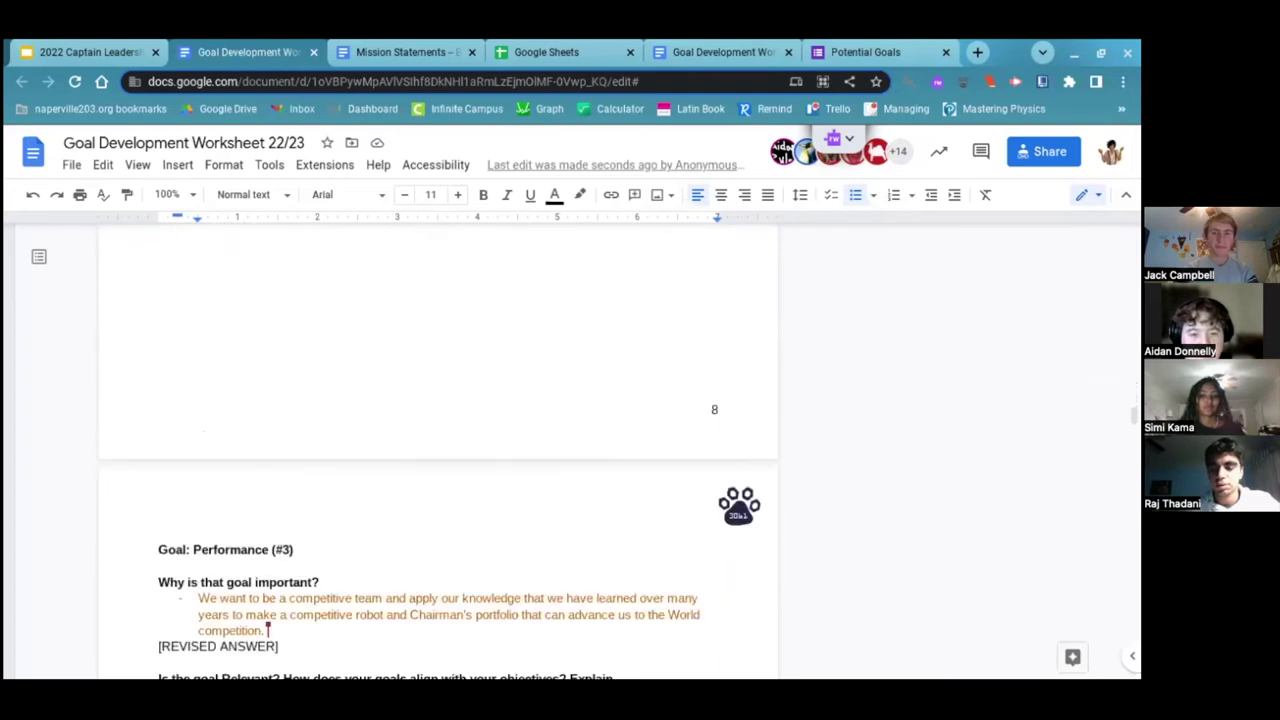
pyautogui.scroll(-1, 459, 451)
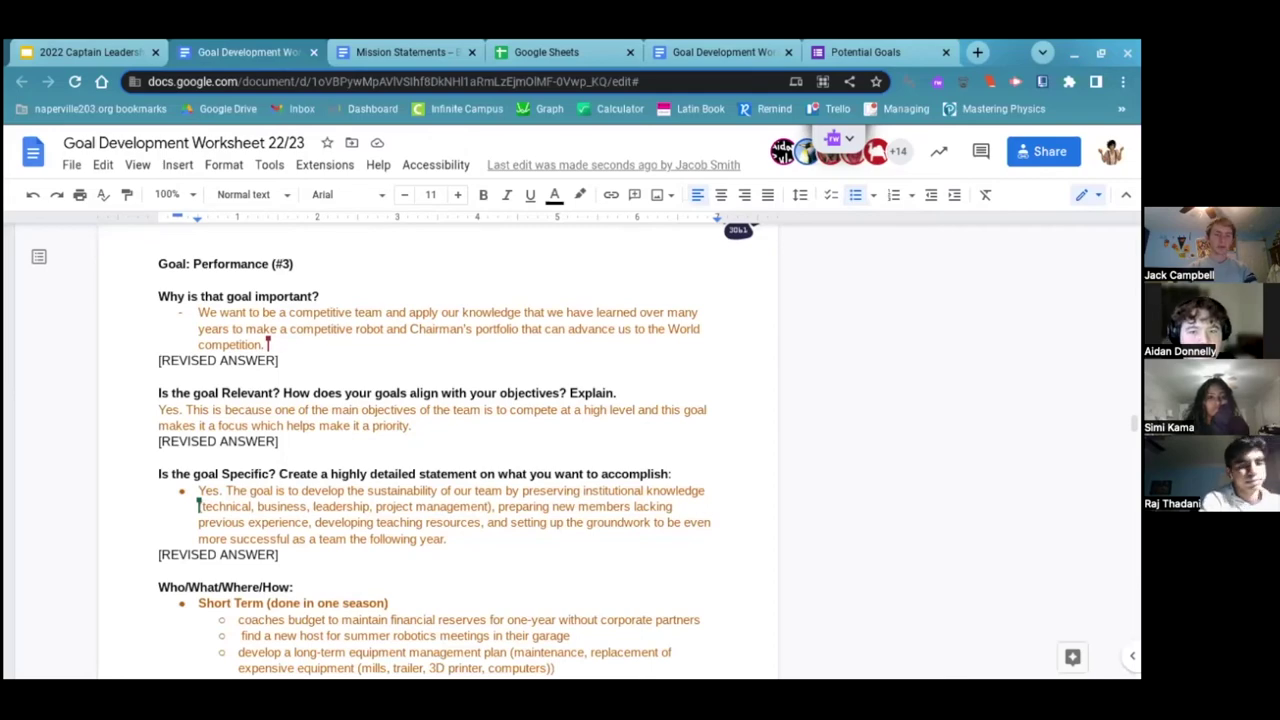
pyautogui.scroll(-5, 456, 450)
pyautogui.scroll(-8, 456, 450)
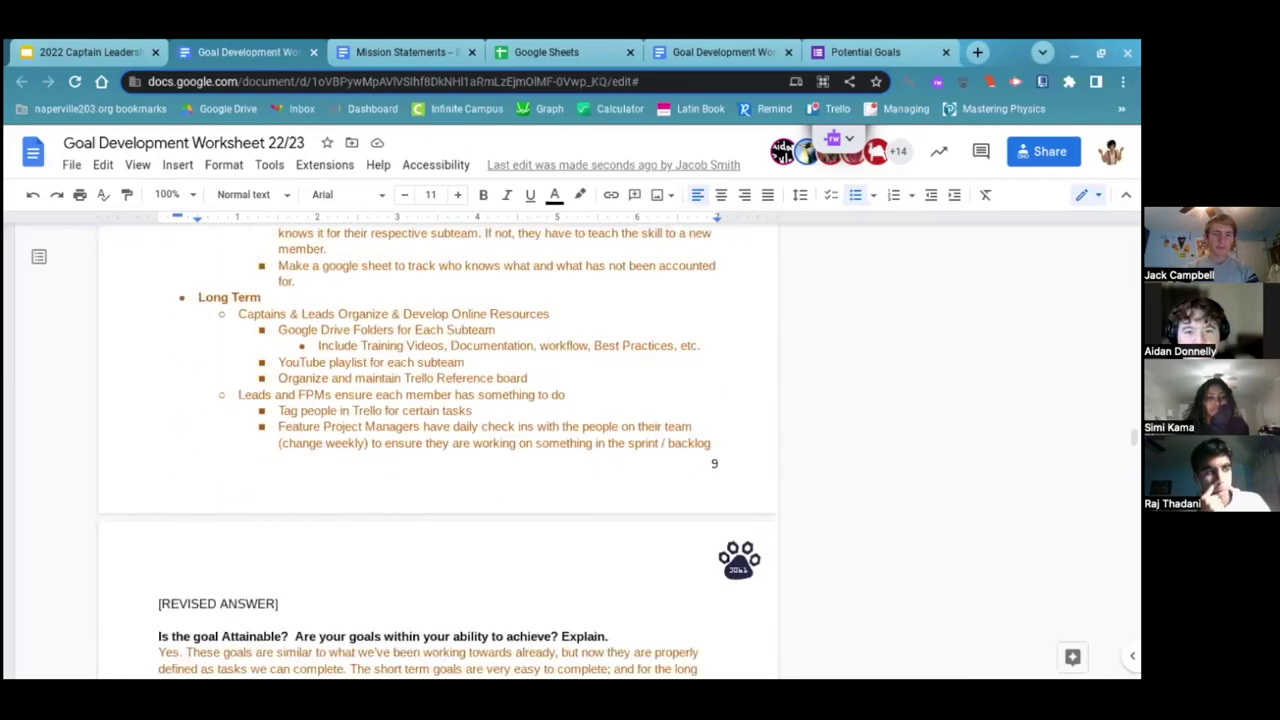
pyautogui.scroll(-12, 438, 450)
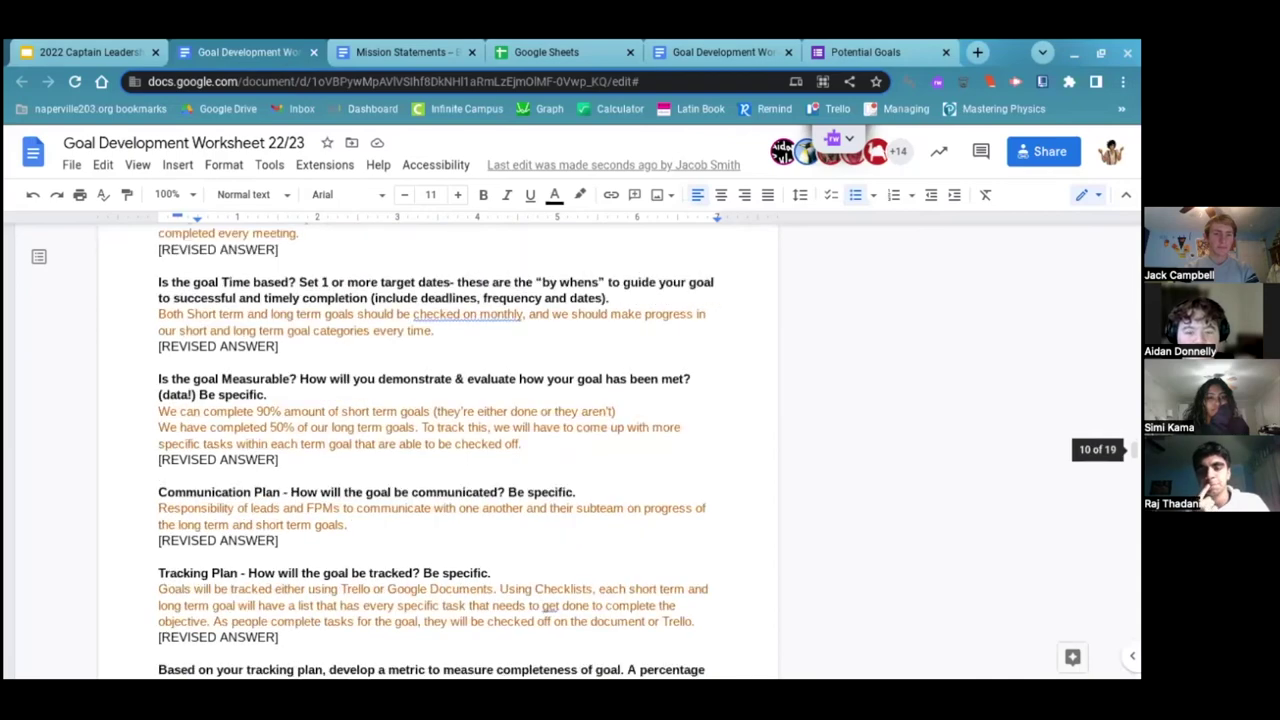
pyautogui.scroll(-5, 473, 490)
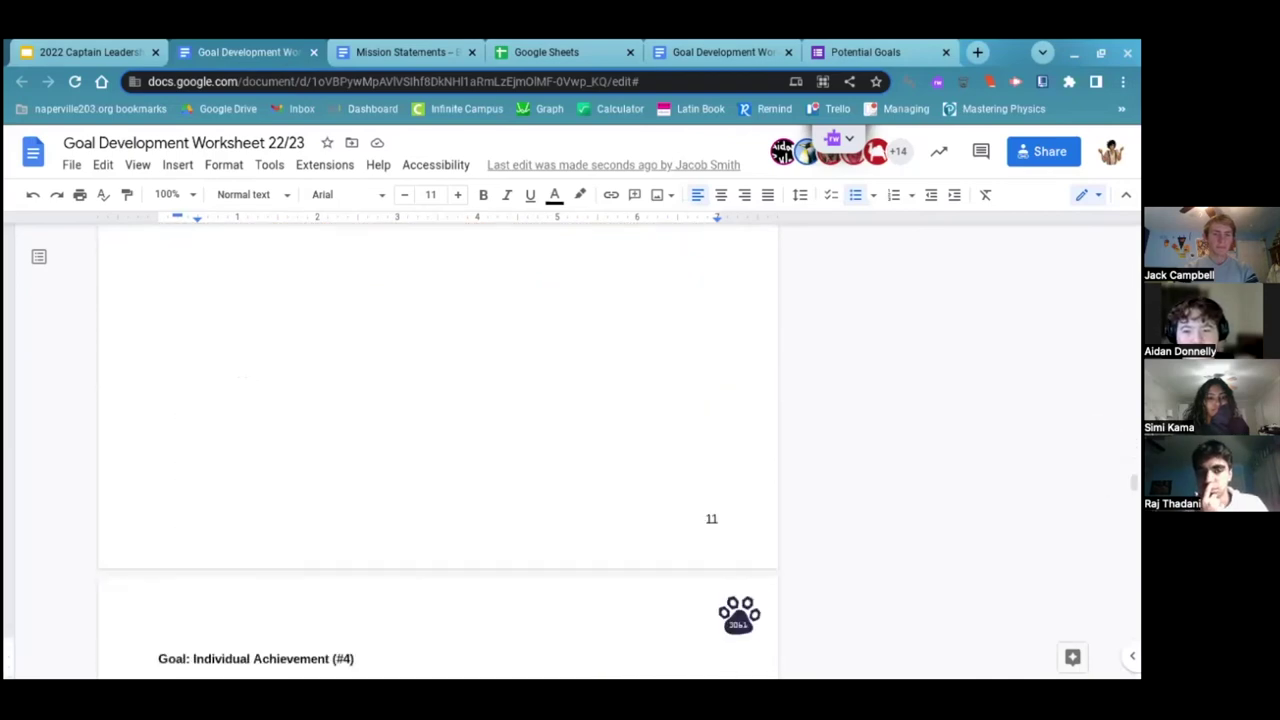
pyautogui.scroll(-2, 473, 497)
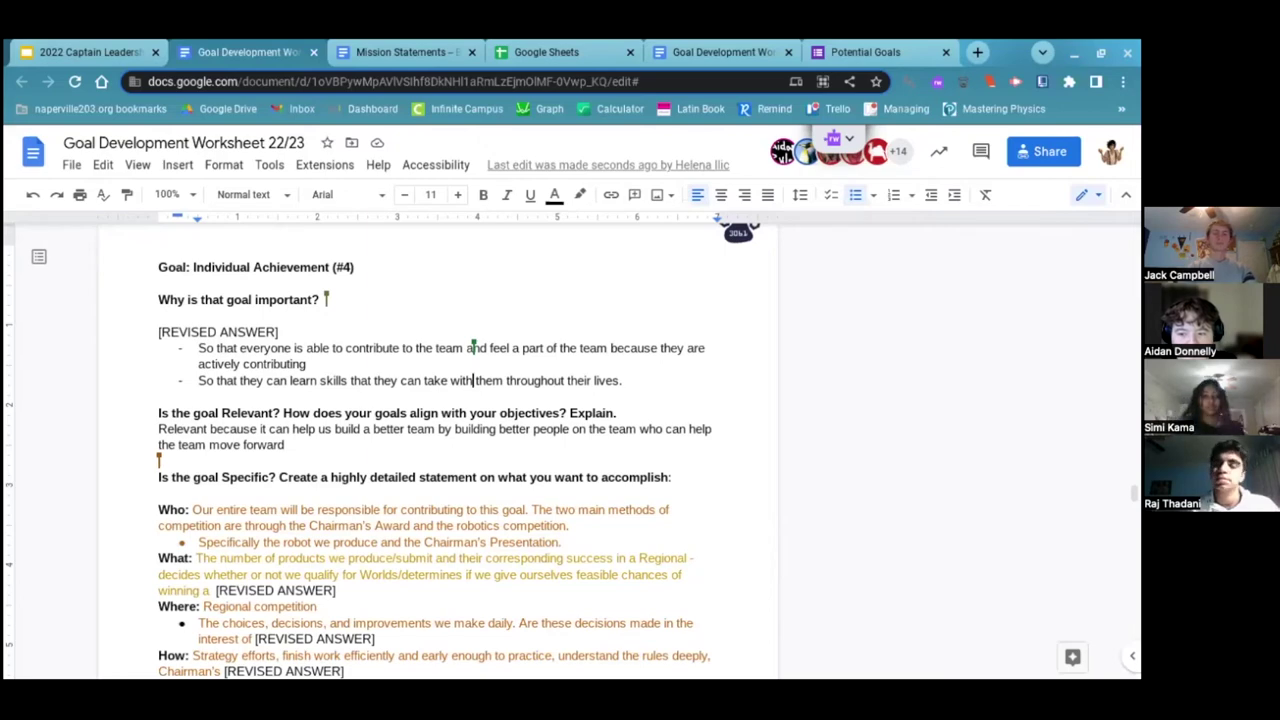
# Scroll through the rest of goal #4 to 'Goal: Sustainability (#5)' on page 16.
pyautogui.scroll(-1, 379, 447)
pyautogui.scroll(-3, 440, 450)
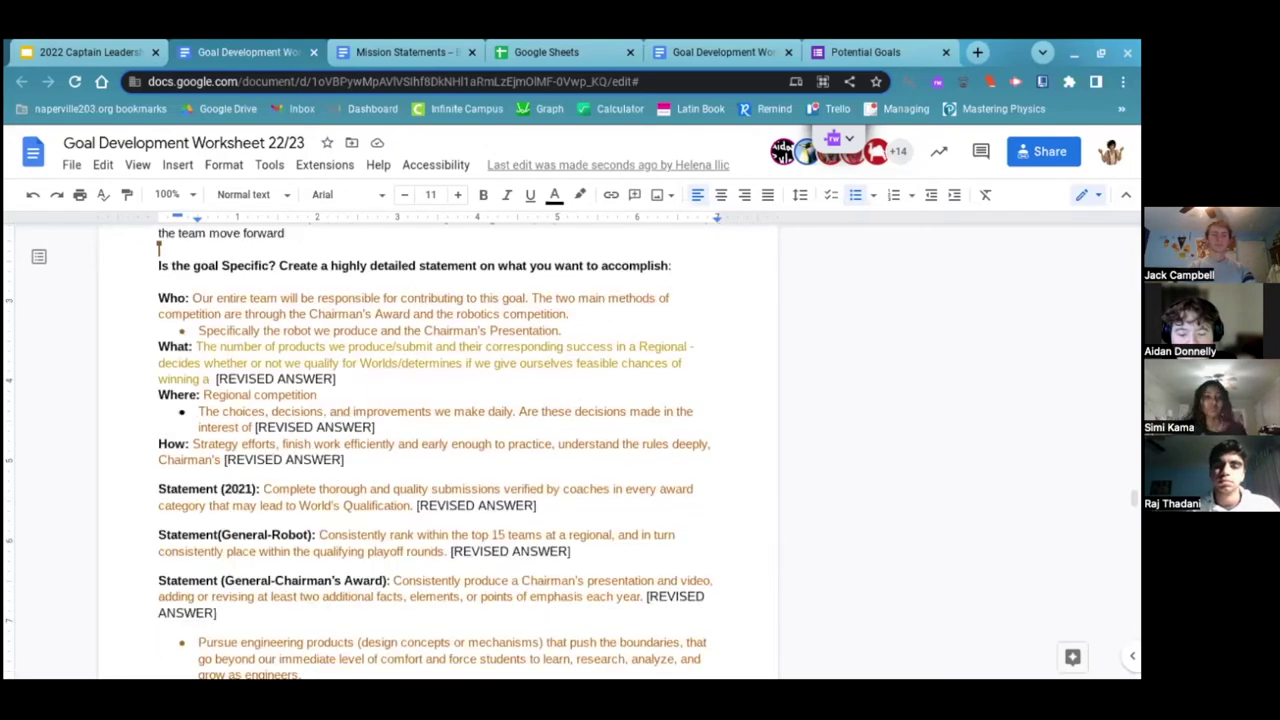
pyautogui.scroll(-10, 438, 450)
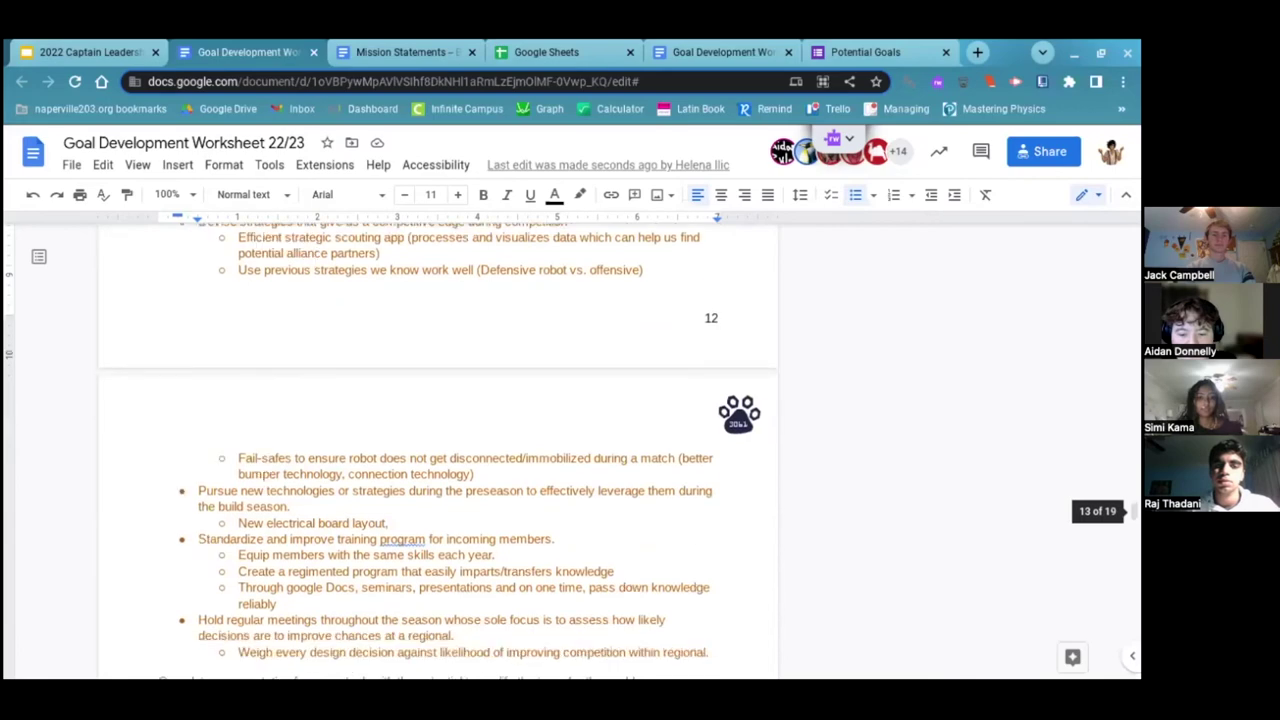
pyautogui.scroll(-9, 438, 450)
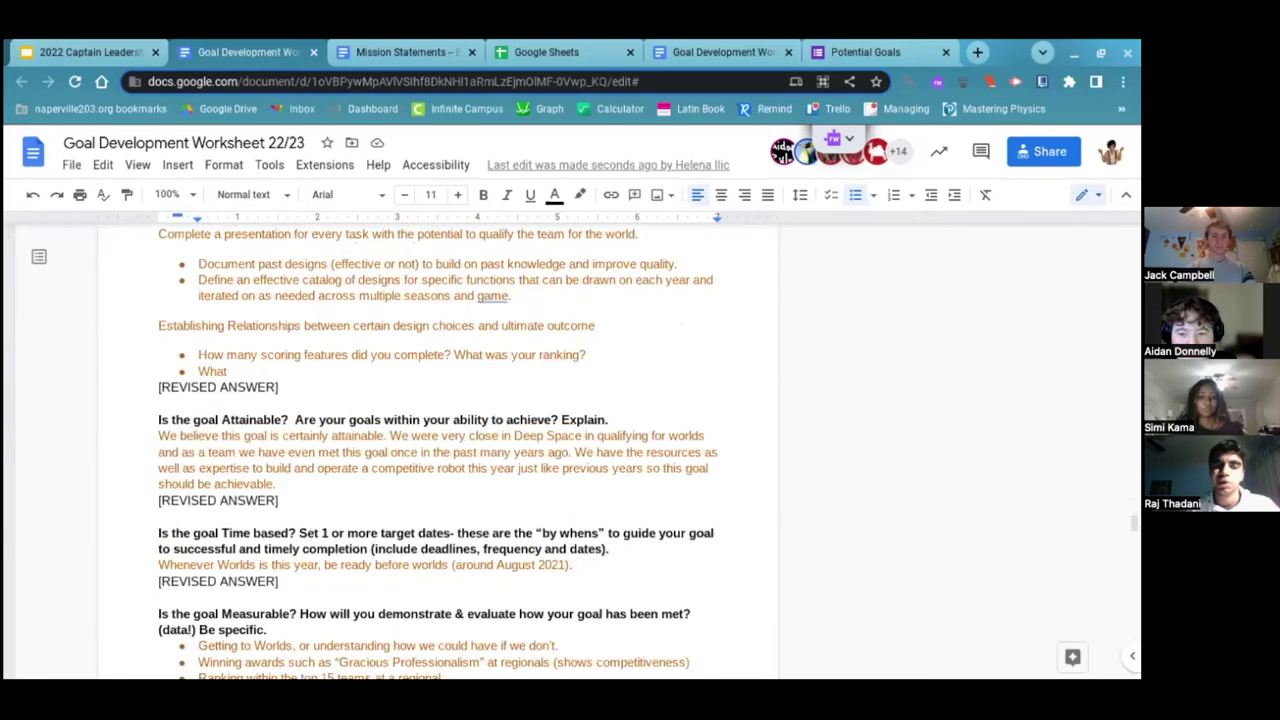
pyautogui.scroll(-10, 438, 450)
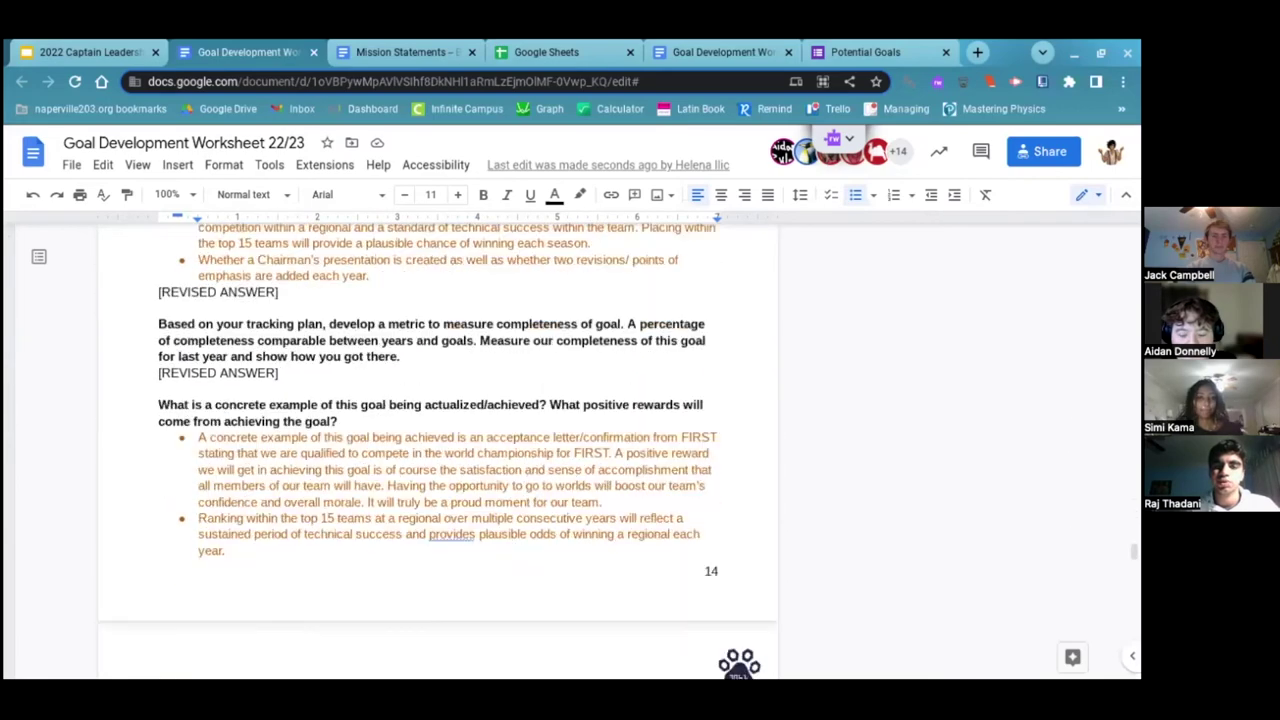
pyautogui.scroll(-10, 438, 450)
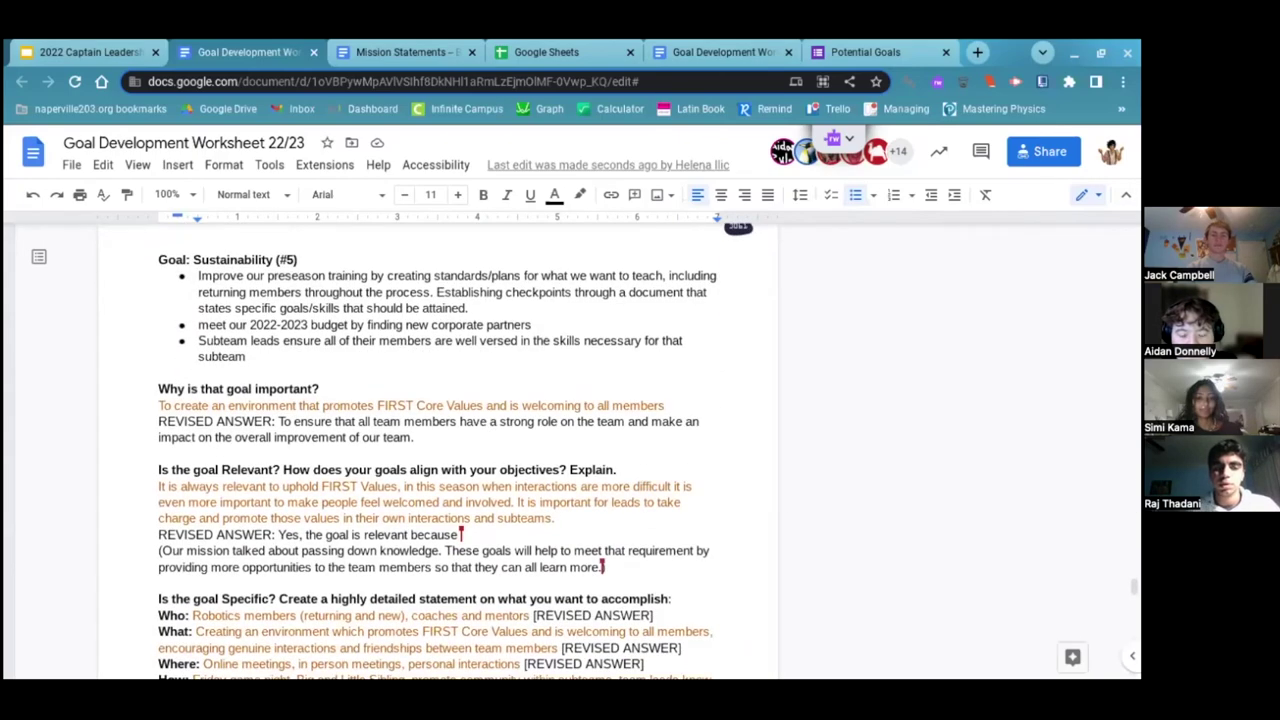
pyautogui.scroll(-2, 438, 450)
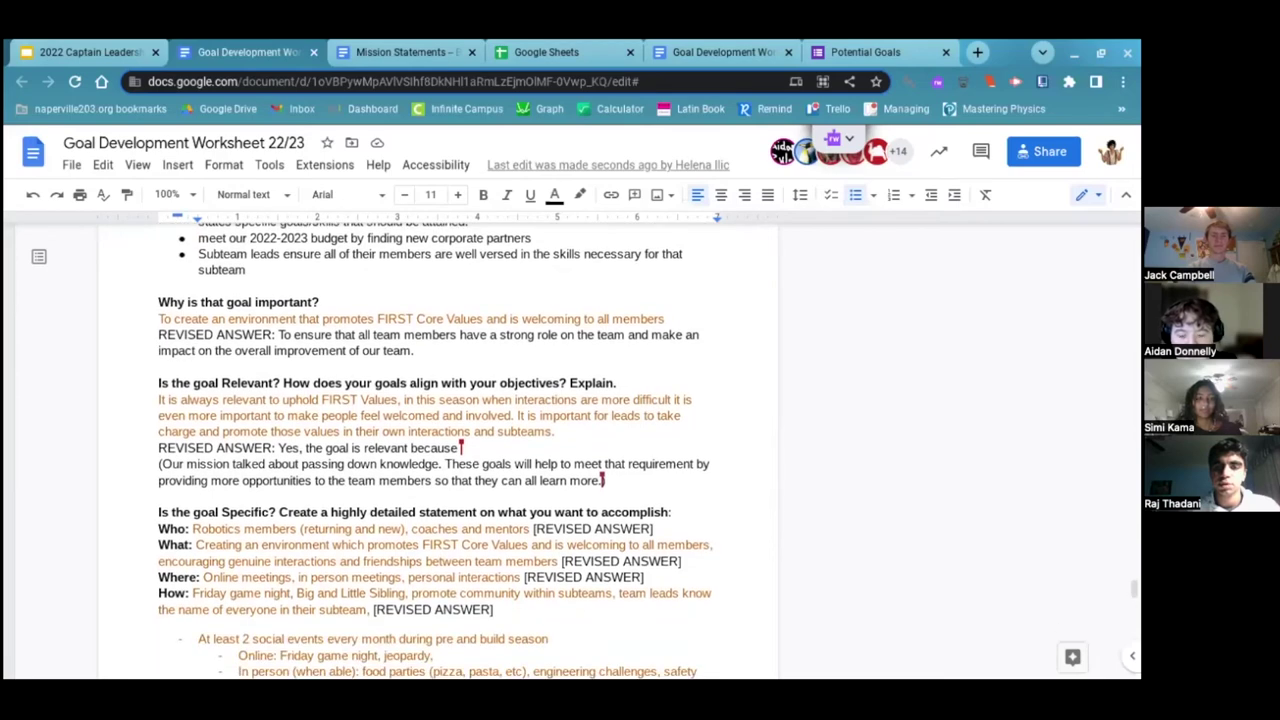
pyautogui.scroll(3, 739, 240)
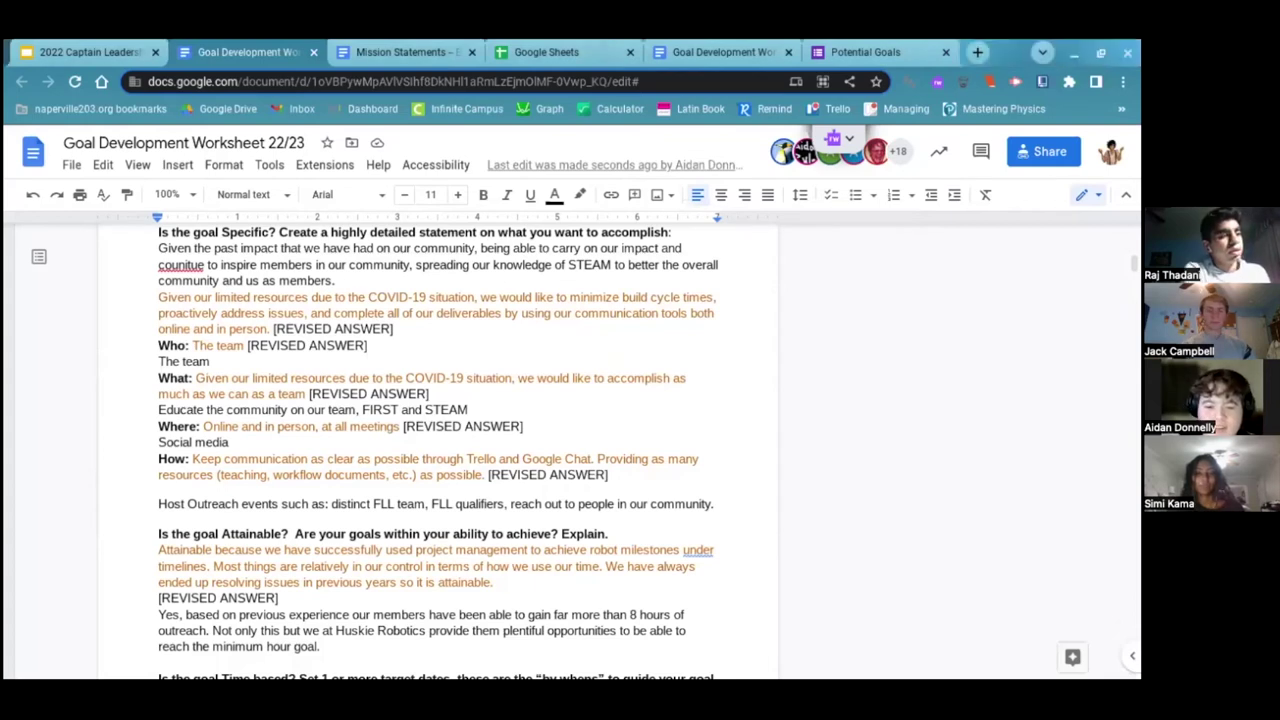
# Return to the Goal Development Worksheet 22/23 tab and scroll up to the Specific answers.
pyautogui.click(360, 52)
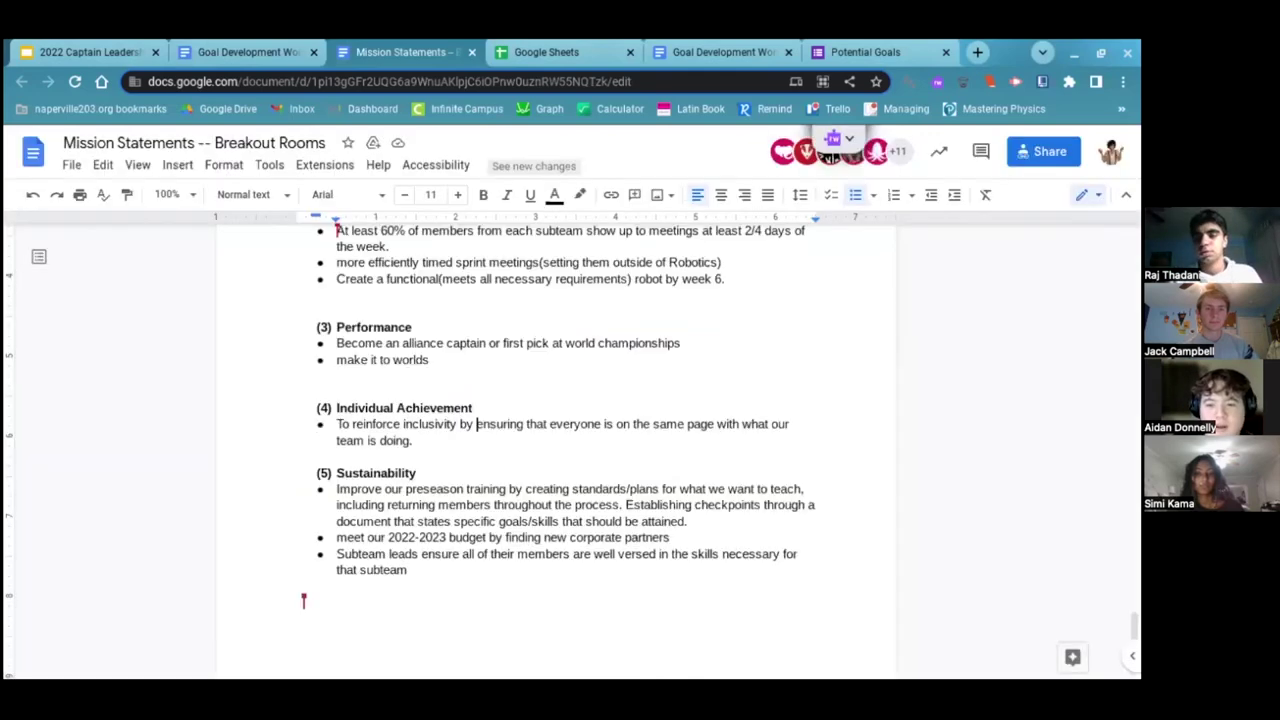
pyautogui.scroll(3, 303, 600)
pyautogui.scroll(1, 303, 600)
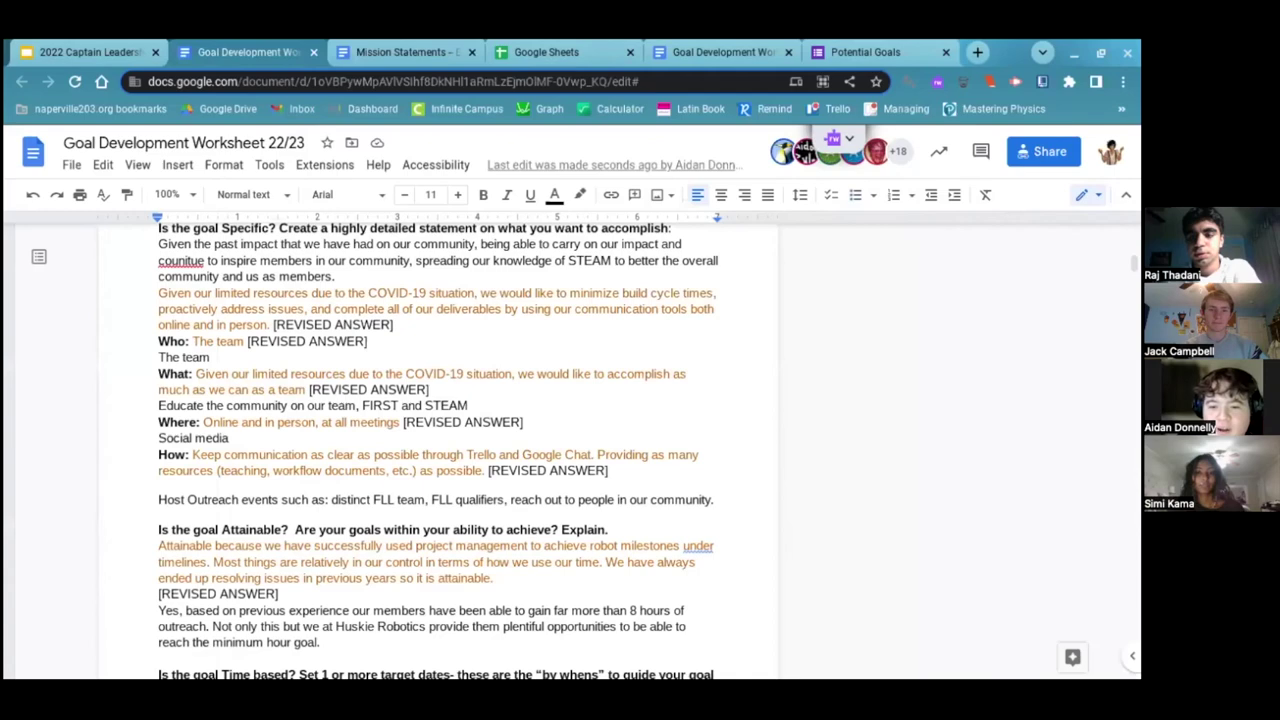
# Scroll past the Measurable, Communication Plan and Tracking Plan answers to the completeness metric.
pyautogui.scroll(-5, 456, 528)
pyautogui.scroll(-4, 438, 450)
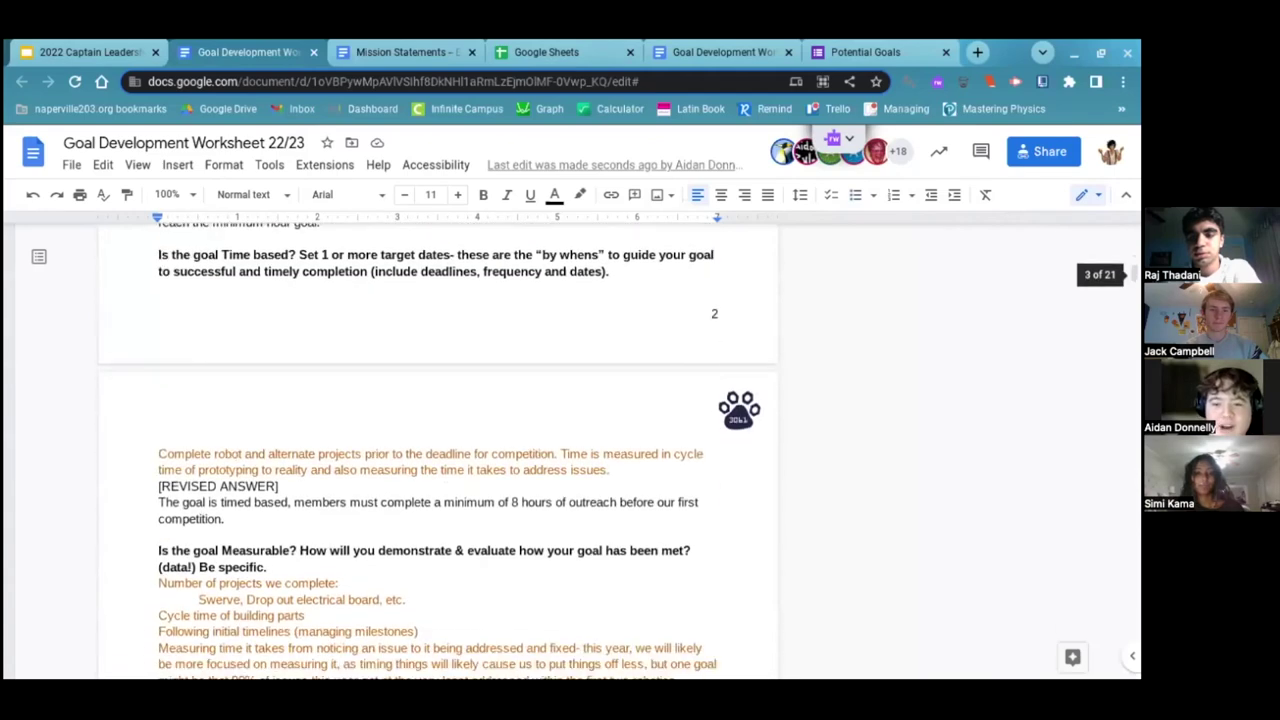
pyautogui.scroll(-7, 438, 450)
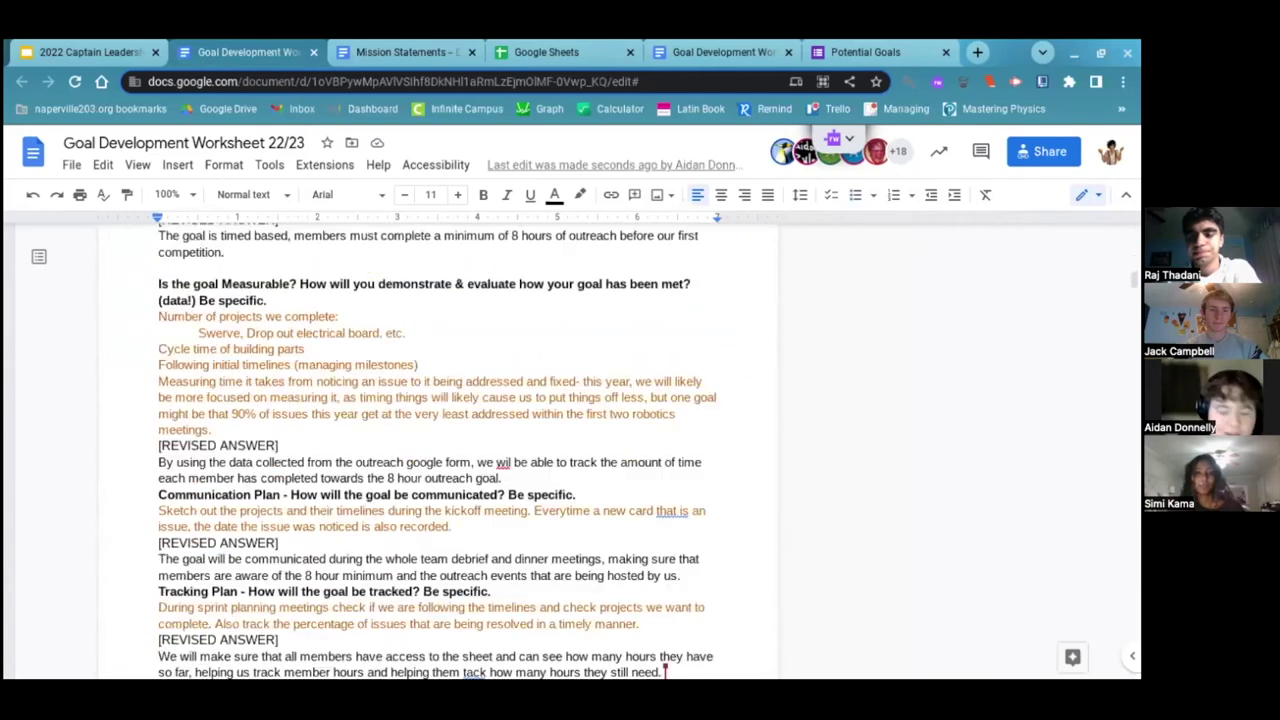
pyautogui.scroll(-1, 508, 535)
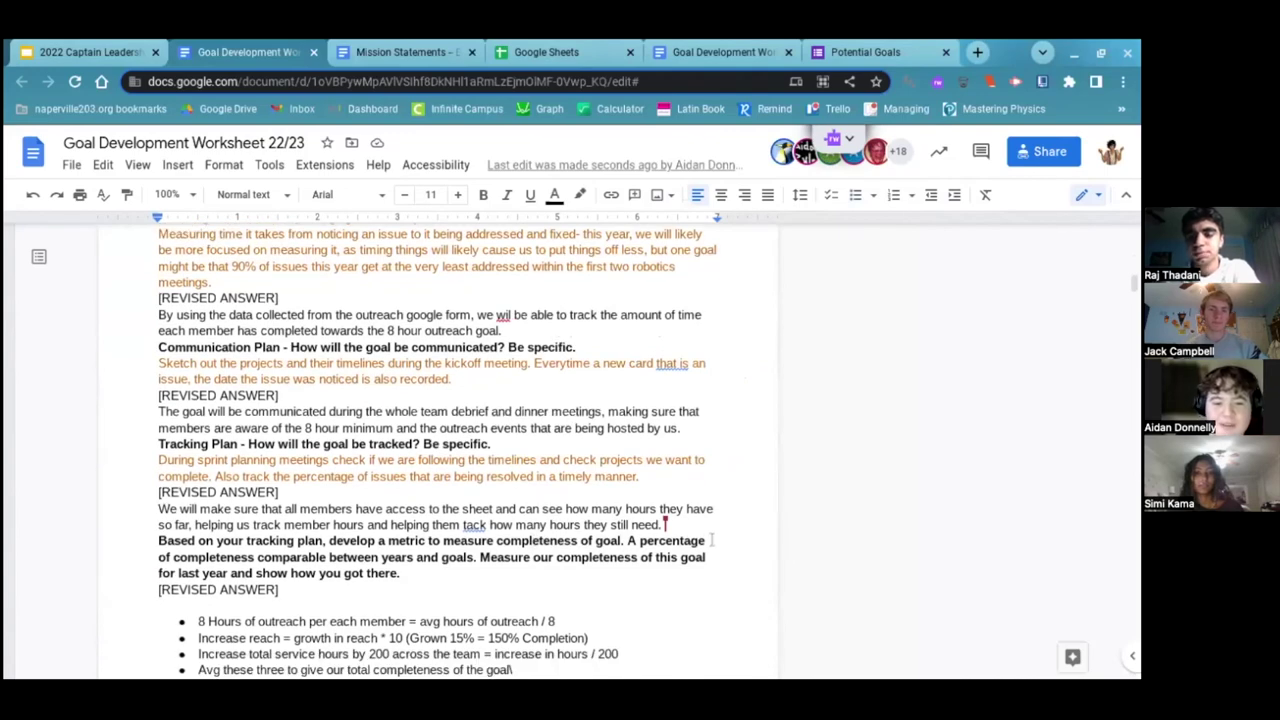
pyautogui.scroll(-5, 712, 540)
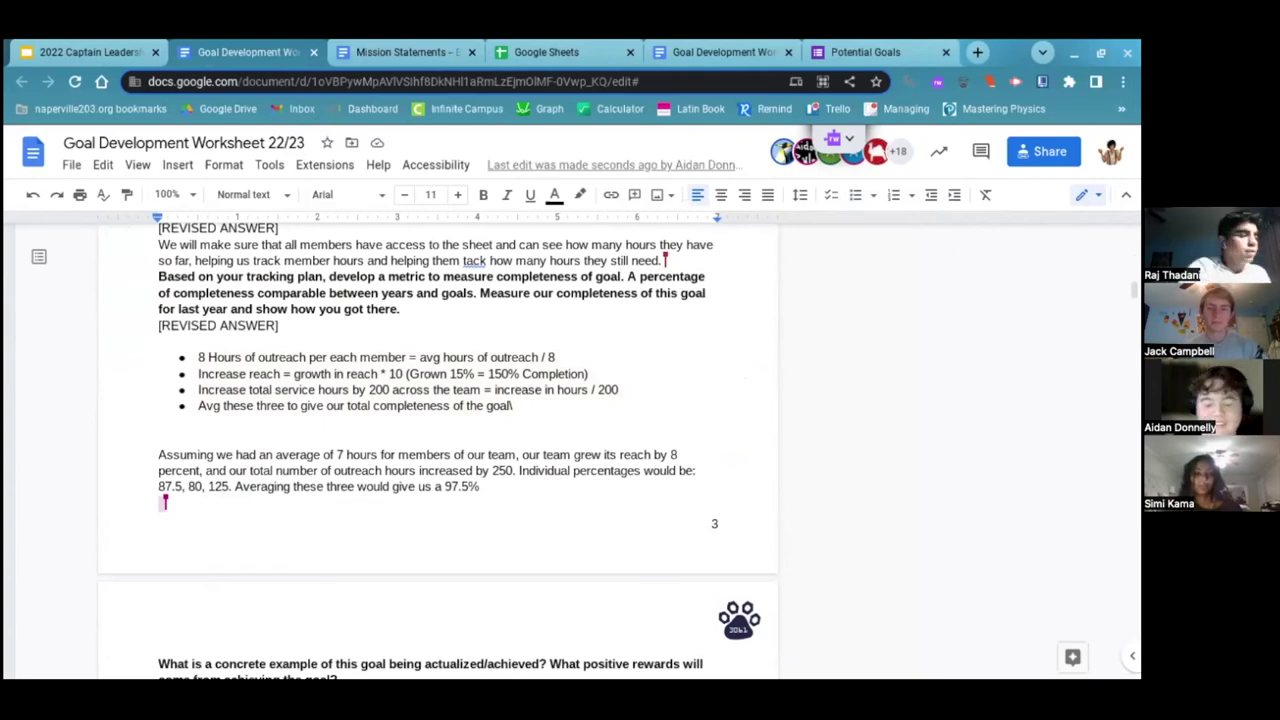
# Scroll to page 5's 'Goal: Efficient/Productive (#2)', then switch to the Mission Statements tab.
pyautogui.scroll(-5, 438, 450)
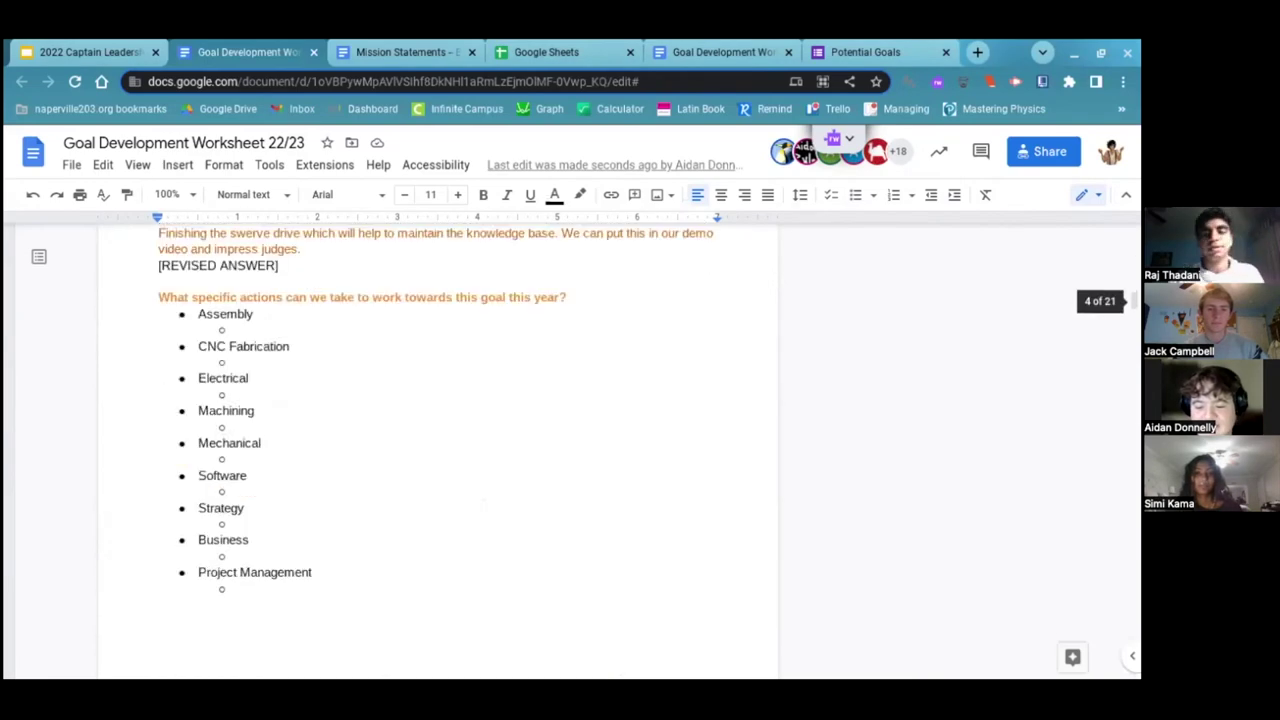
pyautogui.scroll(-8, 438, 450)
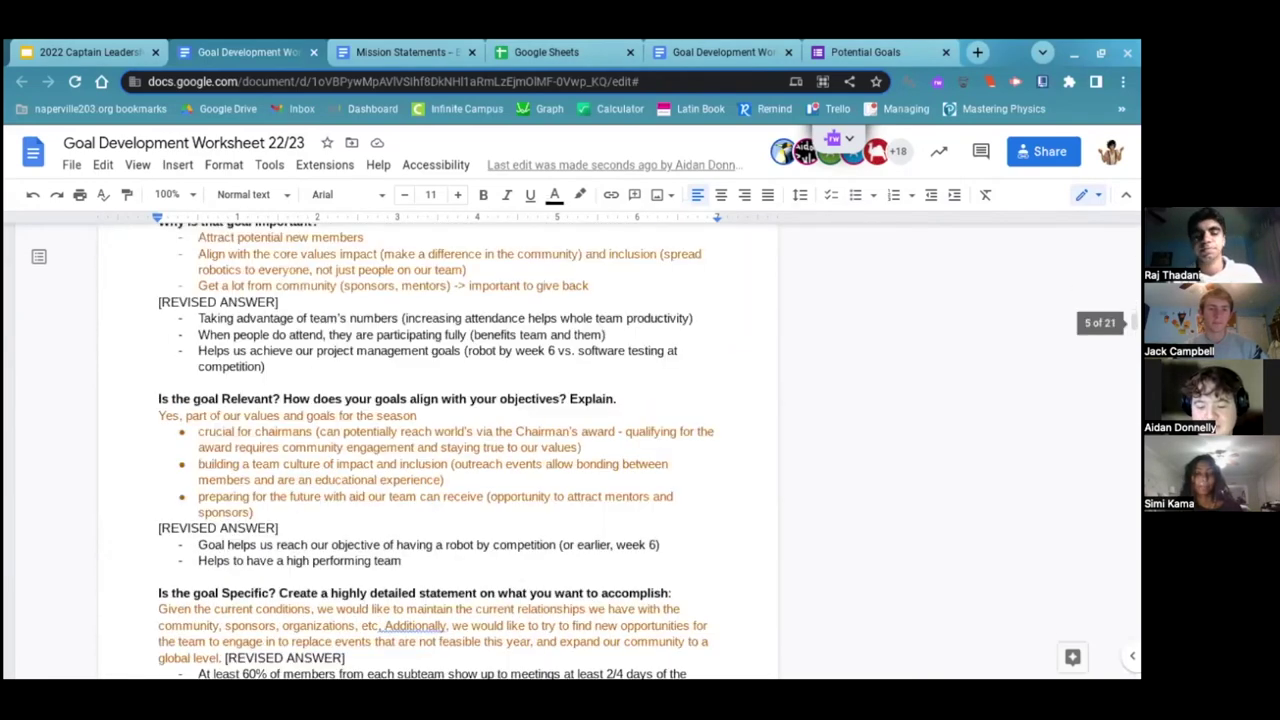
pyautogui.scroll(1, 438, 450)
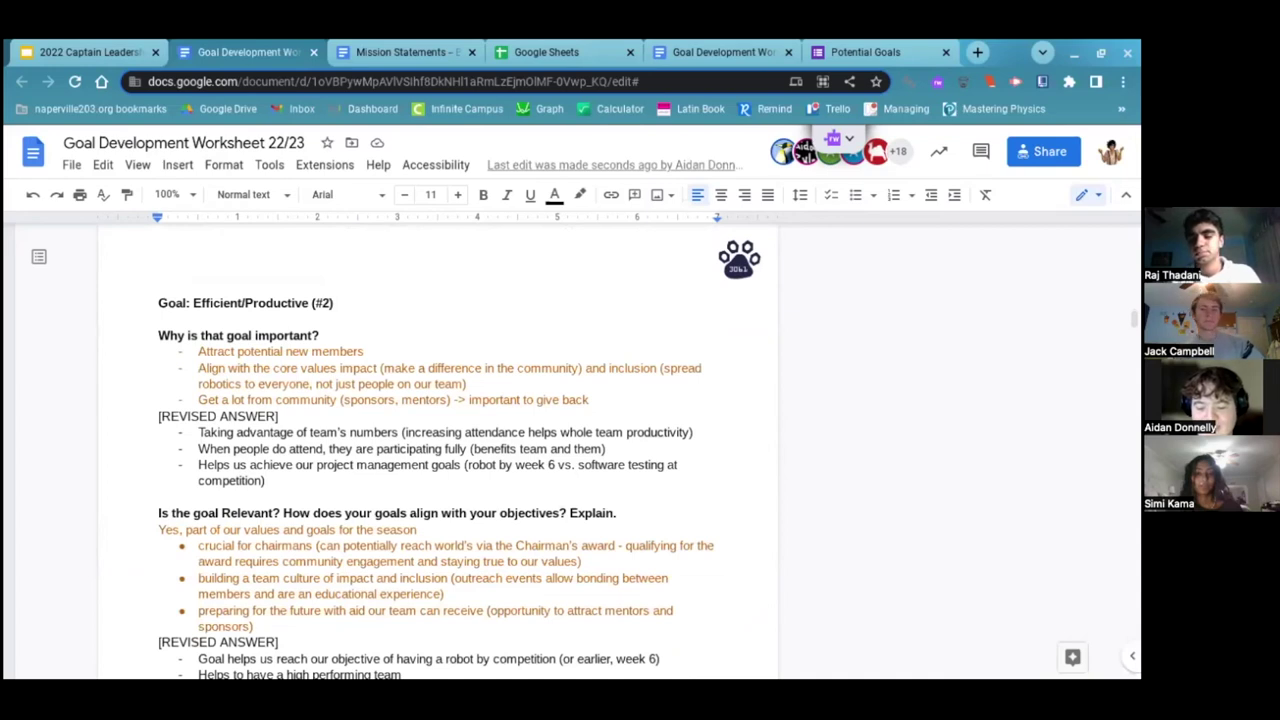
pyautogui.scroll(-1, 438, 450)
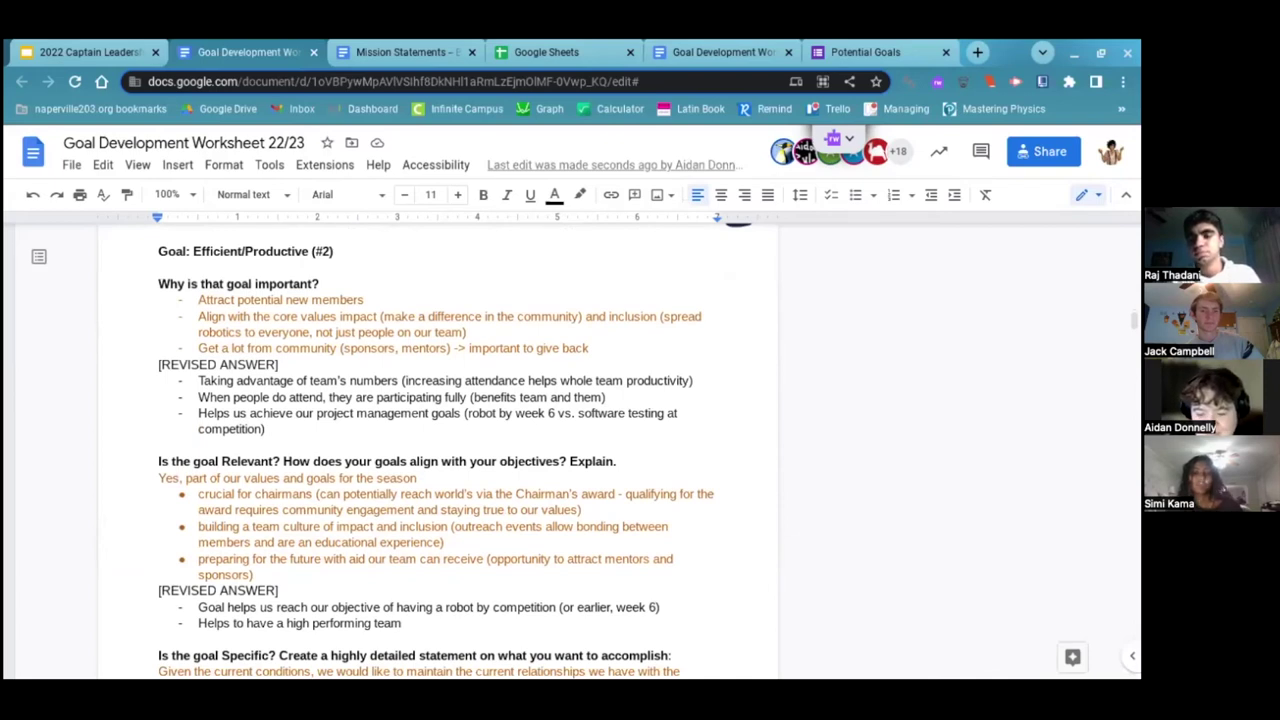
pyautogui.scroll(-1, 438, 450)
pyautogui.hotkey('ctrl', 'Tab')
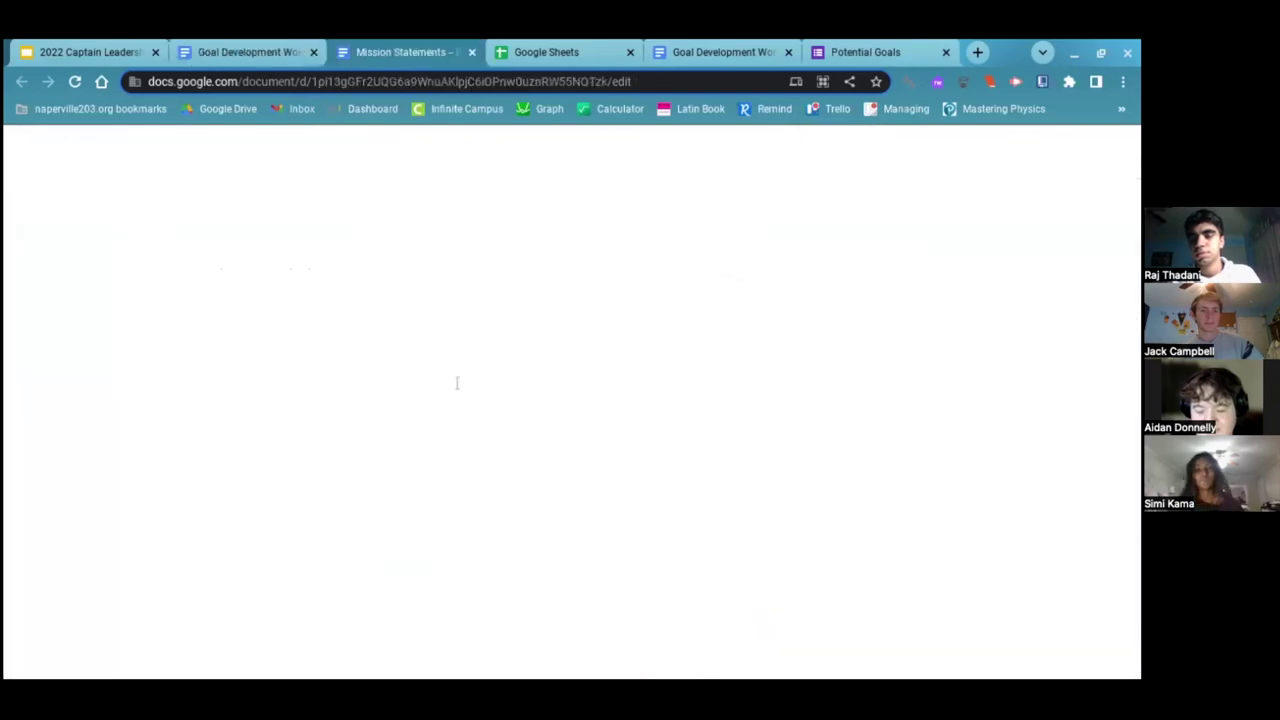
# Return to the worksheet and scroll through goal #2's remaining answers to the top of page 9.
pyautogui.scroll(-3, 371, 420)
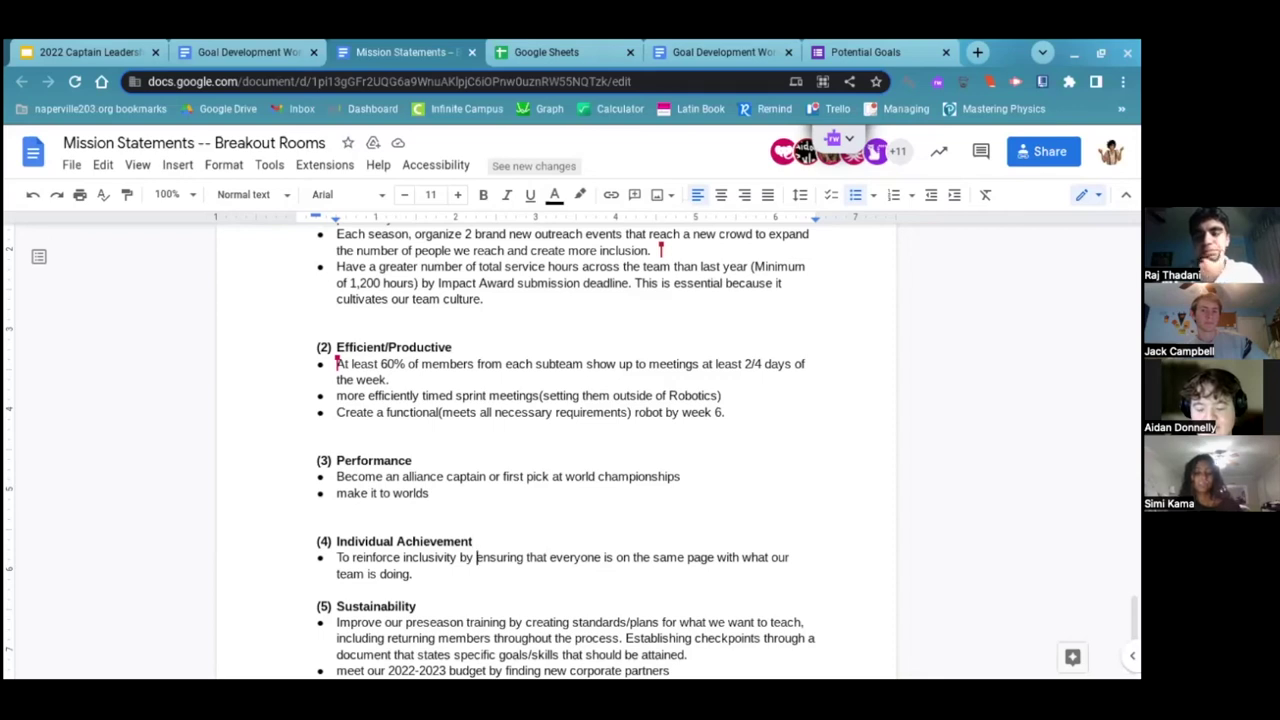
pyautogui.hotkey('ctrl', 'shift', 'Tab')
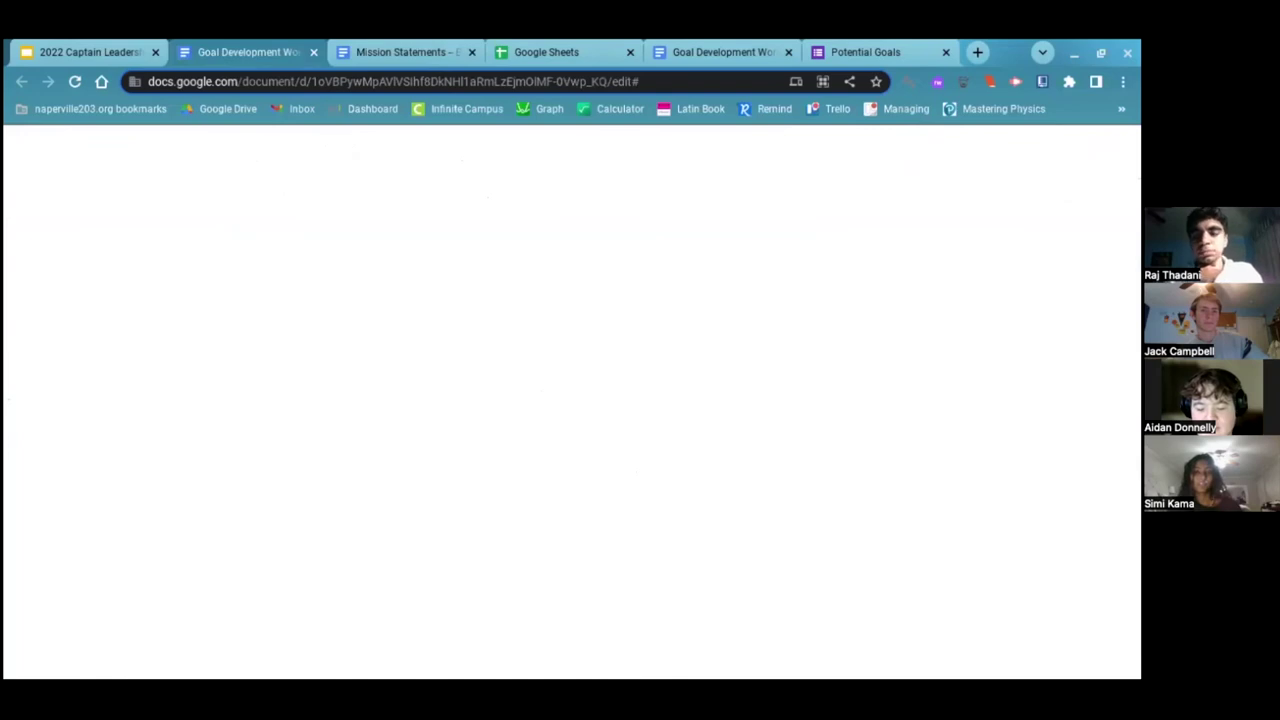
pyautogui.scroll(-3, 440, 450)
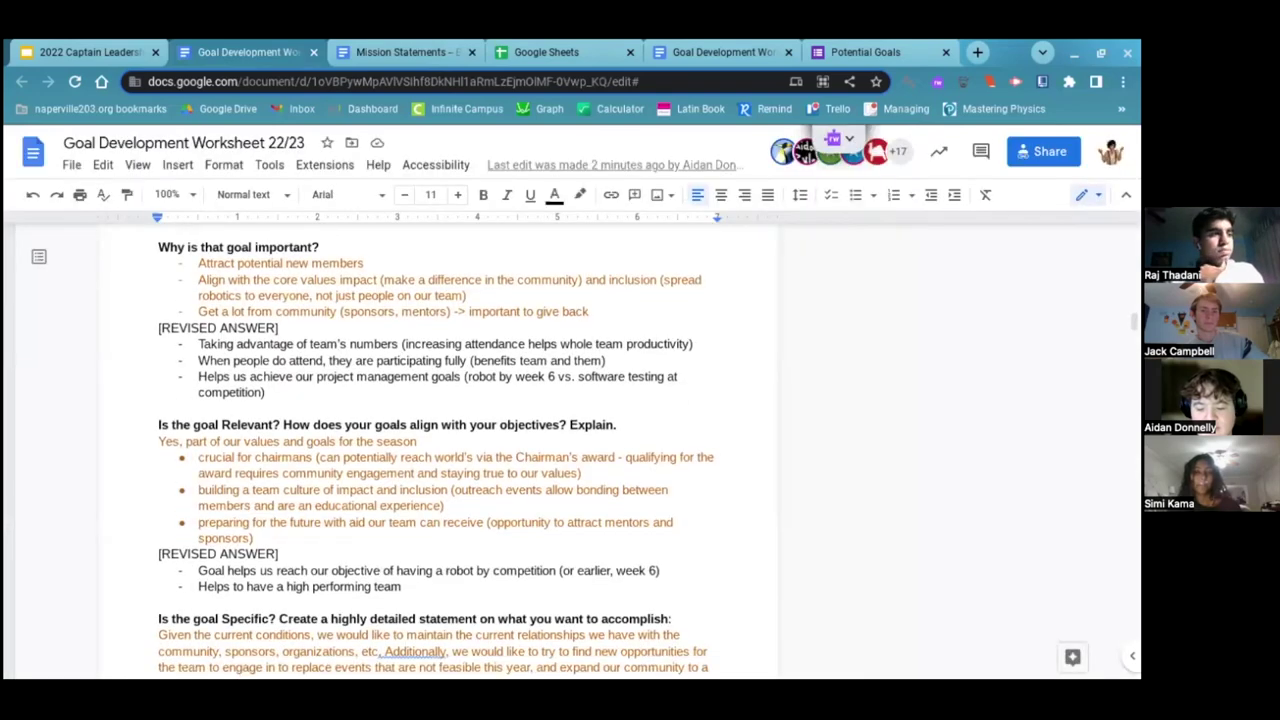
pyautogui.scroll(-3, 440, 450)
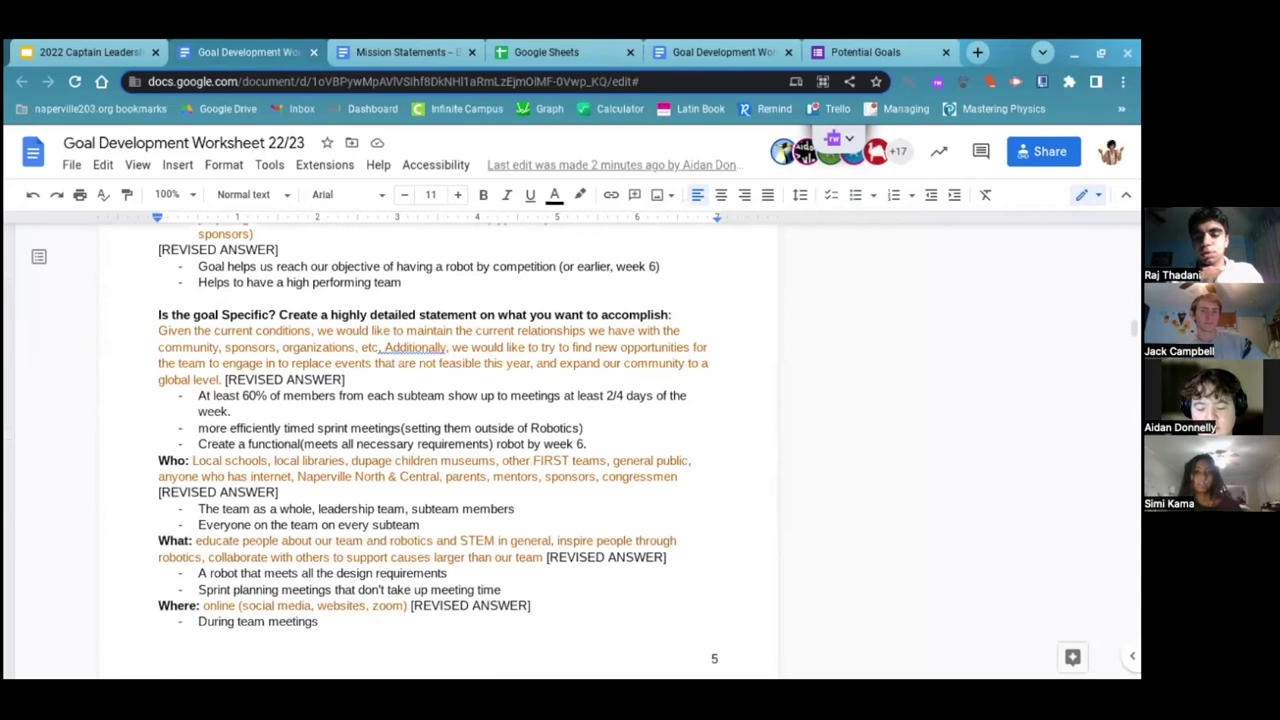
pyautogui.scroll(-1, 440, 450)
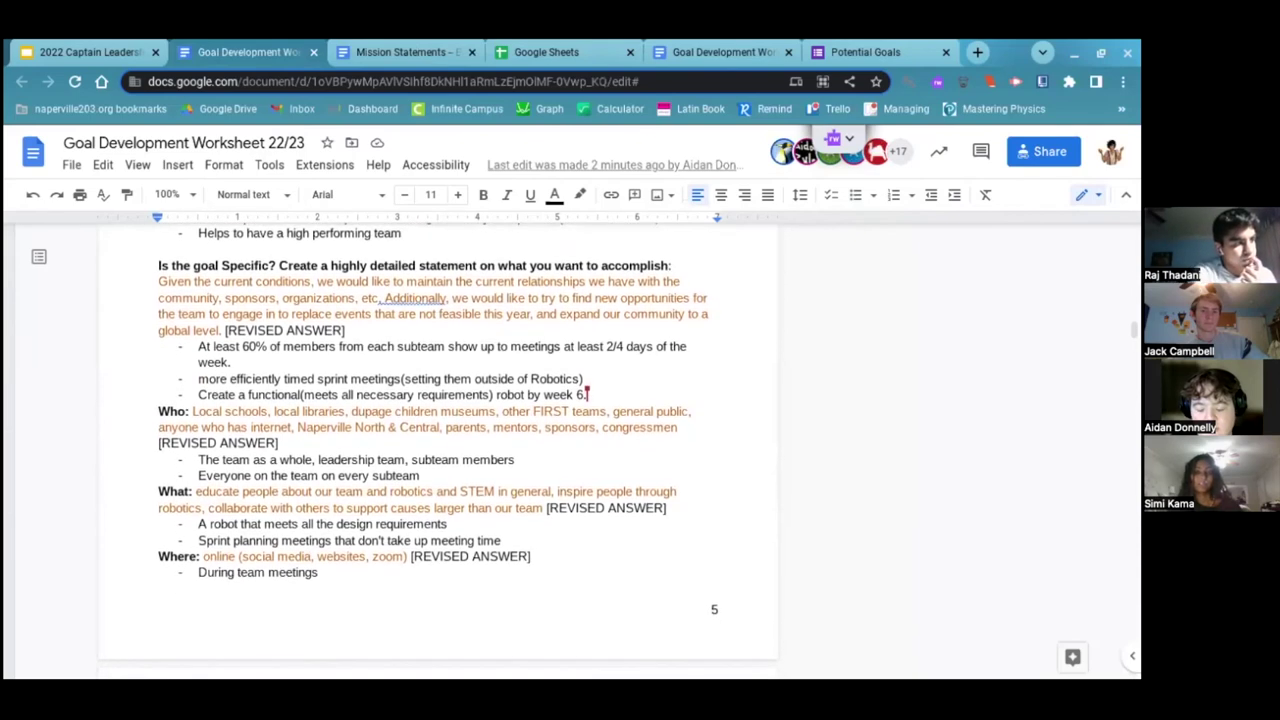
pyautogui.scroll(-2, 440, 450)
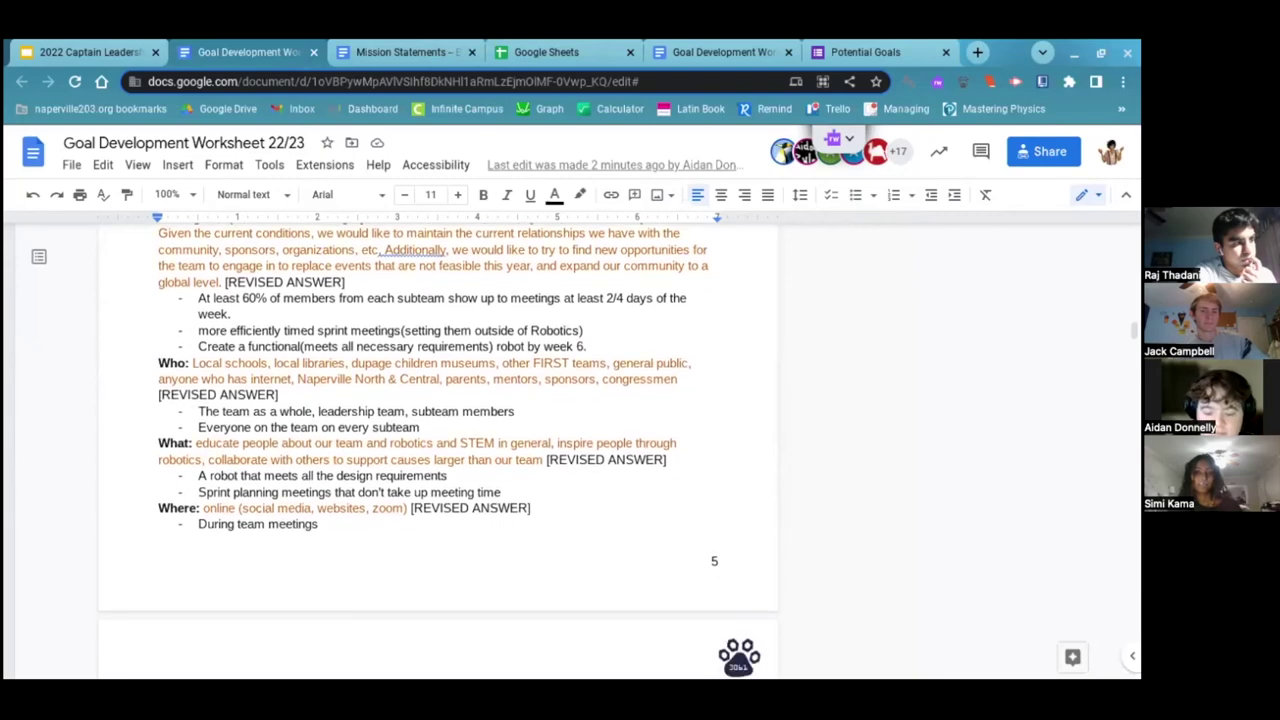
pyautogui.scroll(-1, 440, 450)
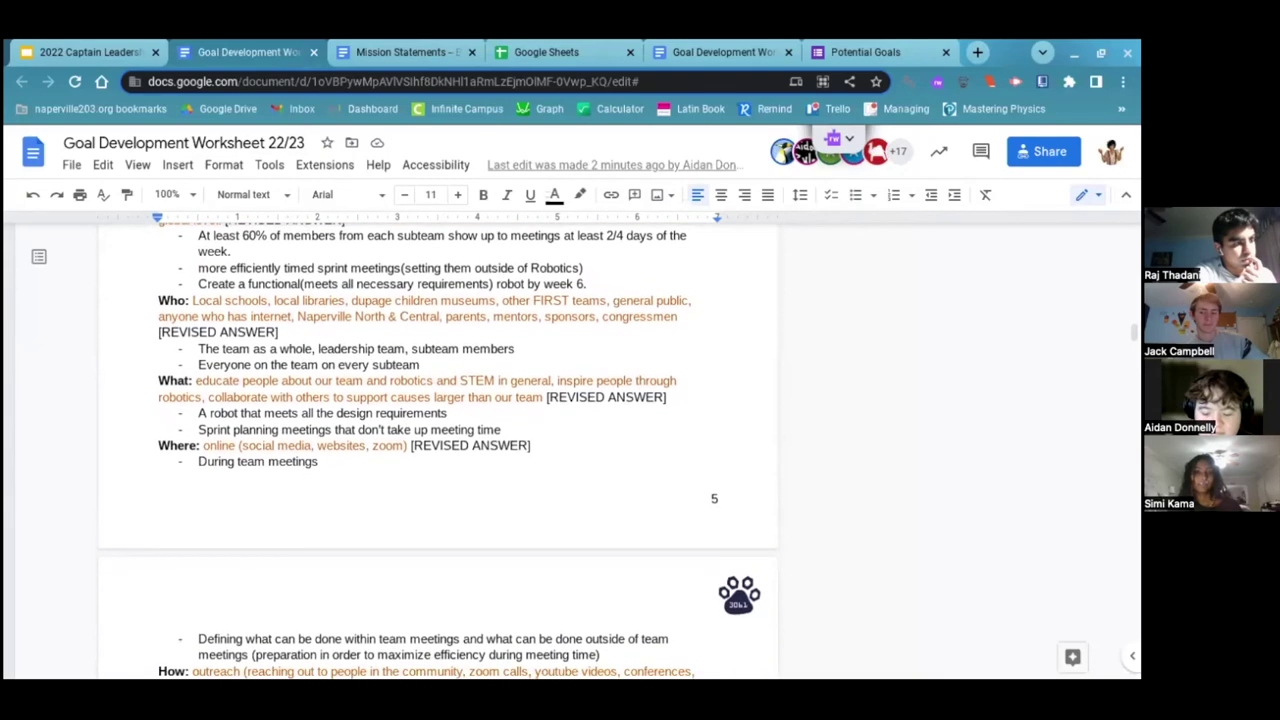
pyautogui.scroll(-1, 440, 450)
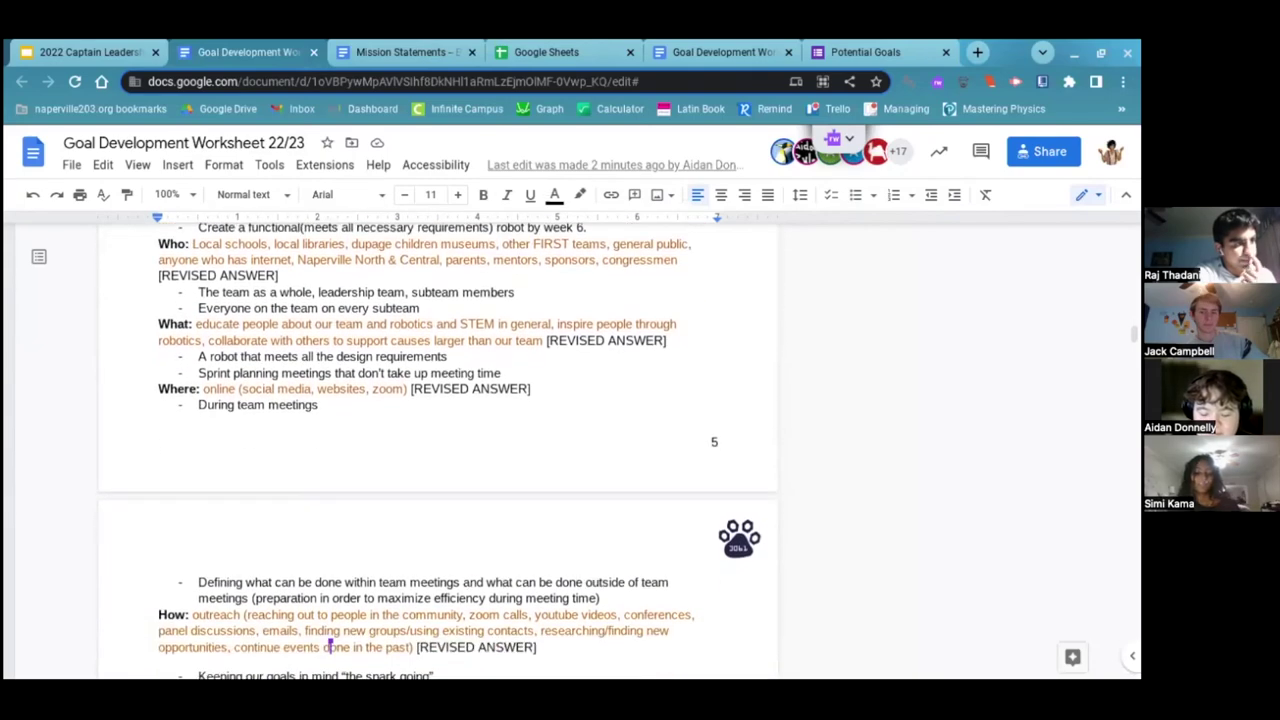
pyautogui.scroll(-1, 440, 450)
pyautogui.scroll(-1, 440, 450)
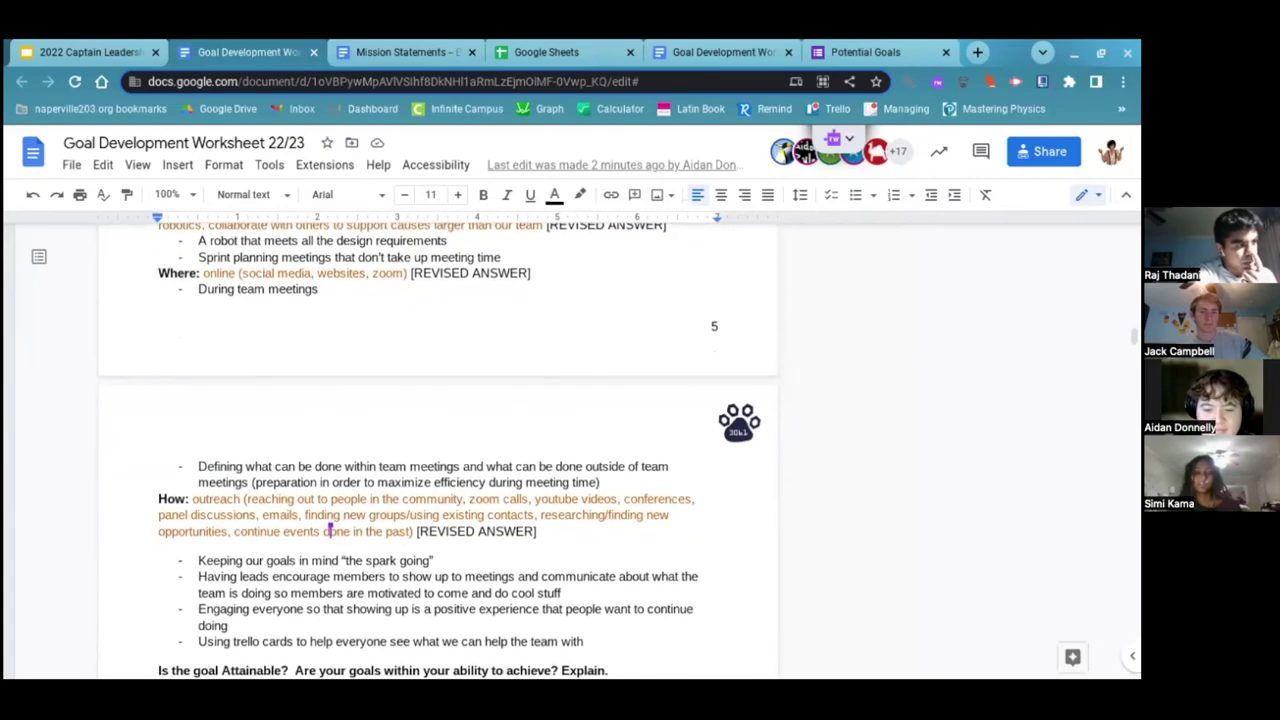
pyautogui.scroll(-1, 440, 450)
pyautogui.scroll(-1, 440, 450)
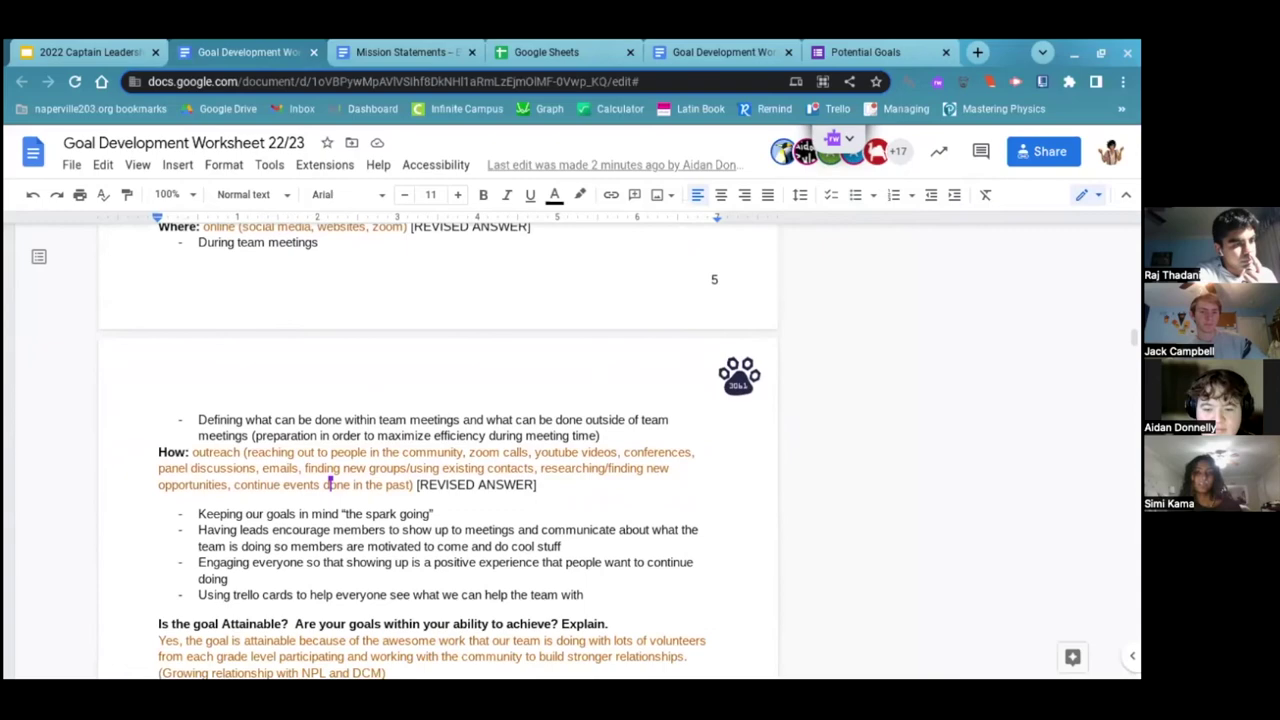
pyautogui.scroll(-3, 440, 450)
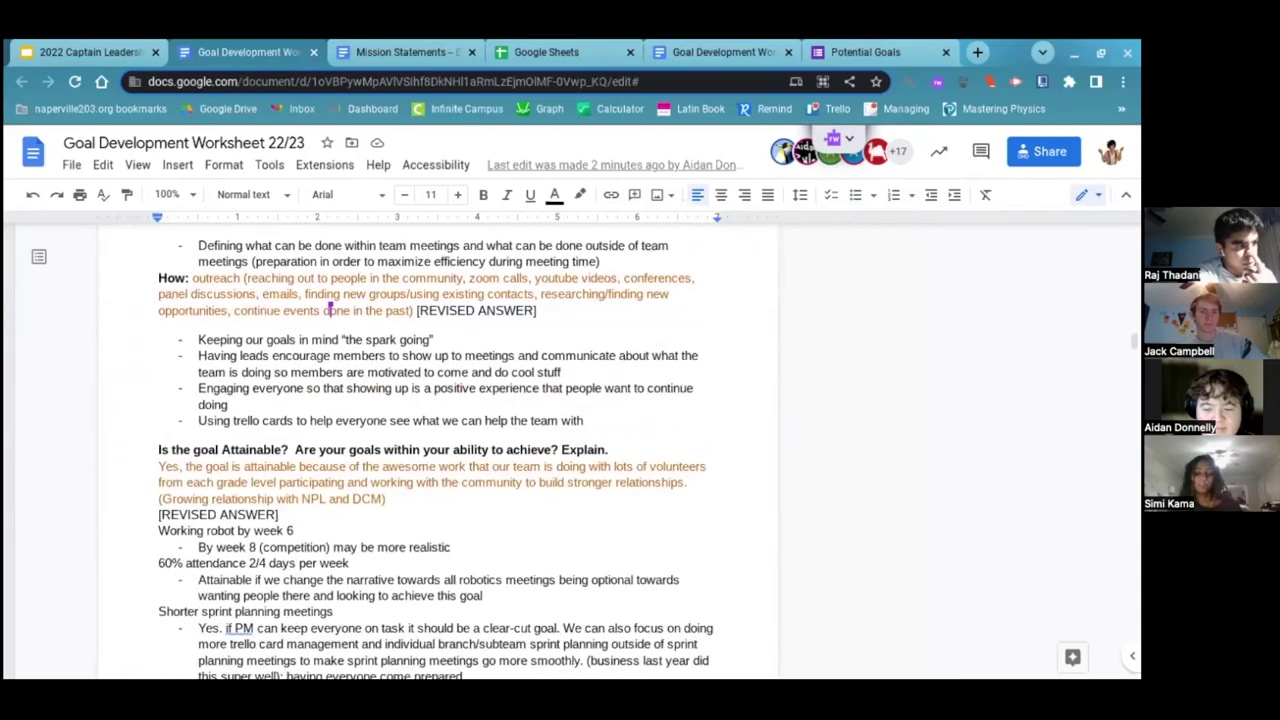
pyautogui.scroll(-2, 440, 450)
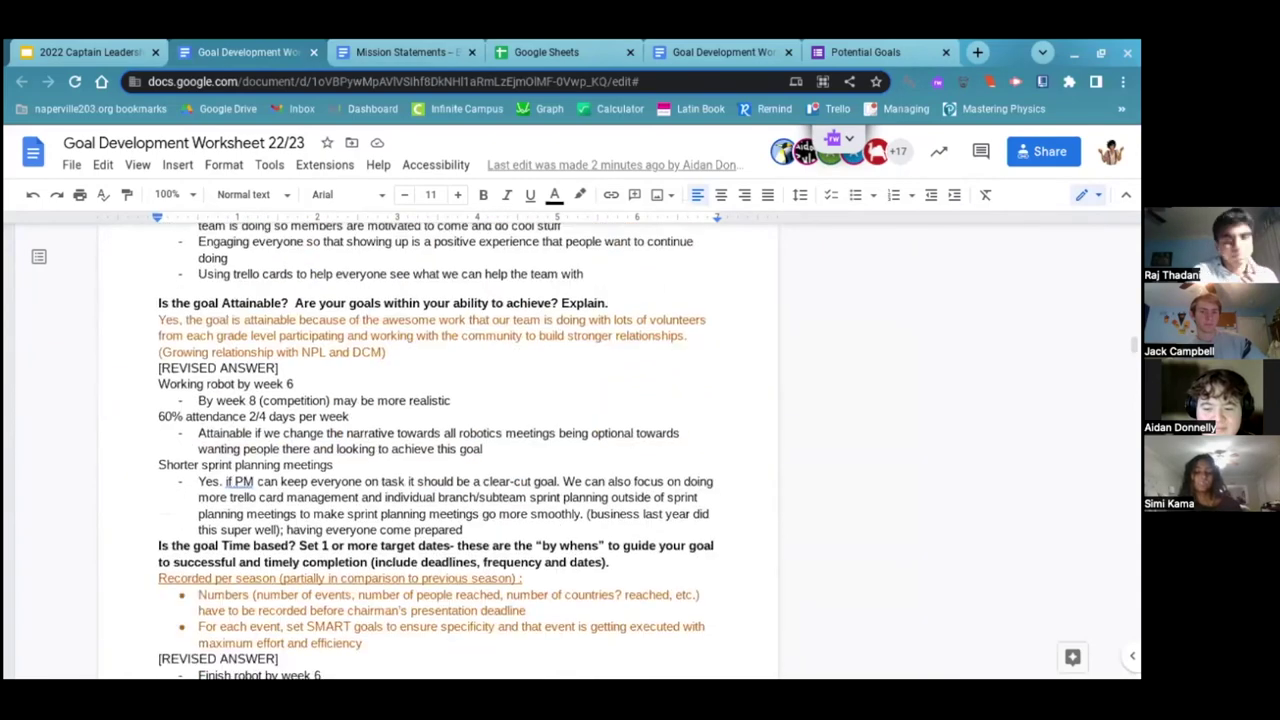
pyautogui.scroll(-1, 440, 450)
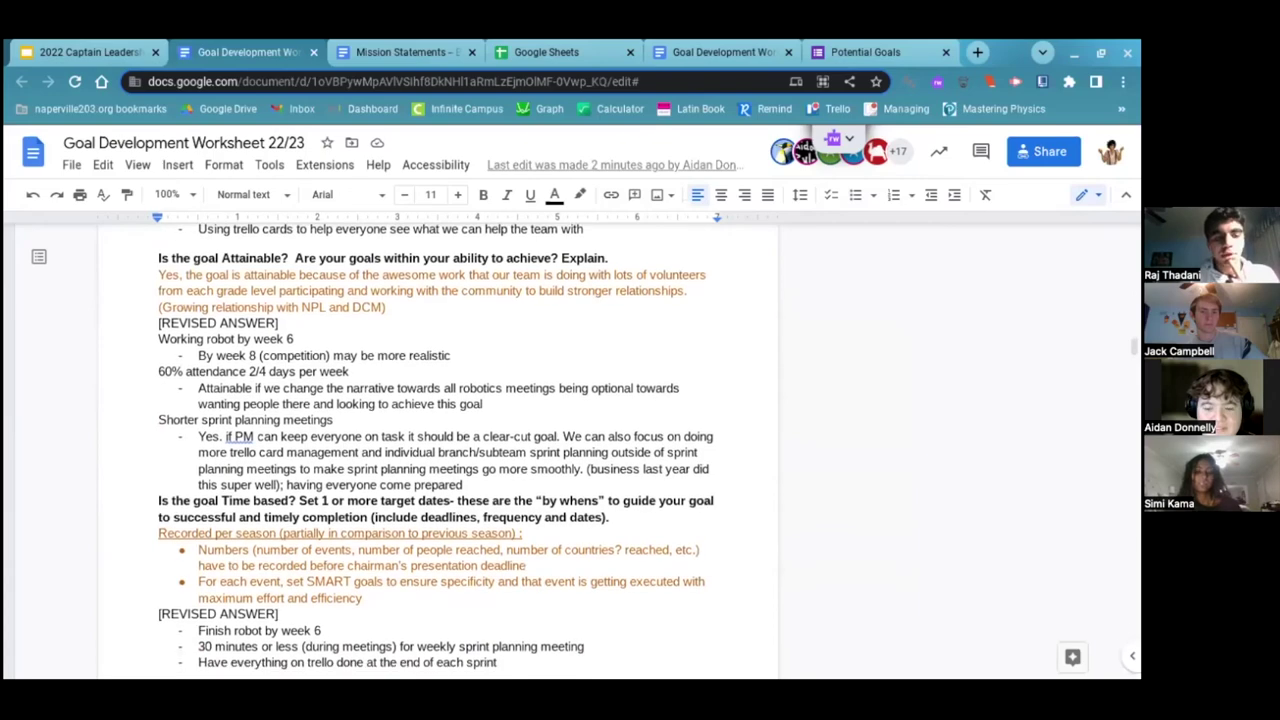
pyautogui.scroll(-1, 440, 450)
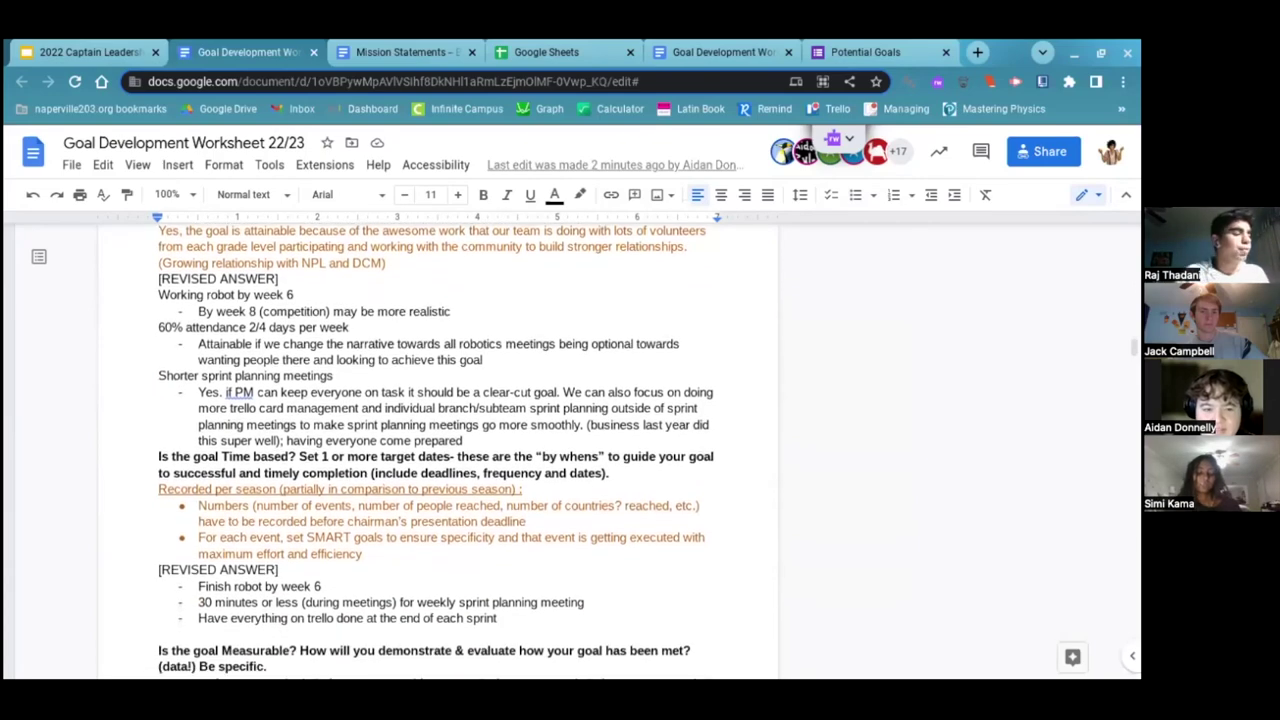
pyautogui.scroll(-10, 300, 481)
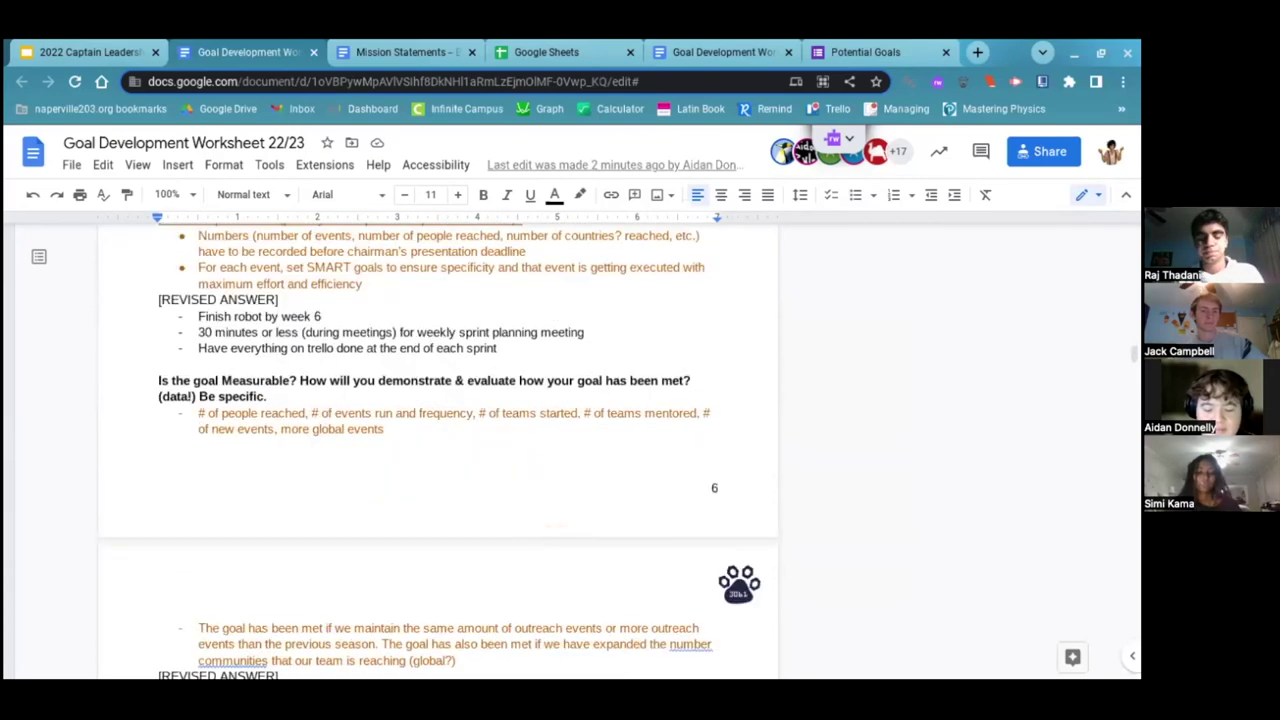
pyautogui.scroll(-18, 440, 450)
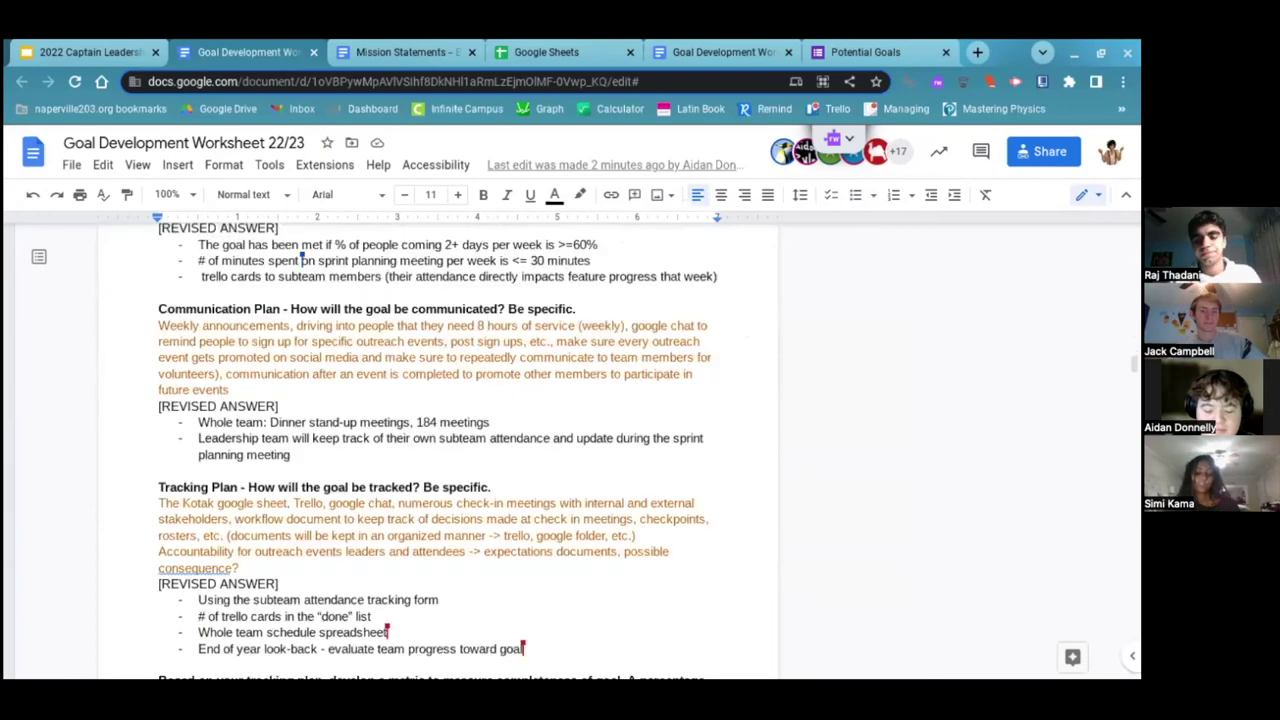
# Scroll through the Performance (#3) goal down to its Tracking Plan questions.
pyautogui.scroll(-20, 440, 450)
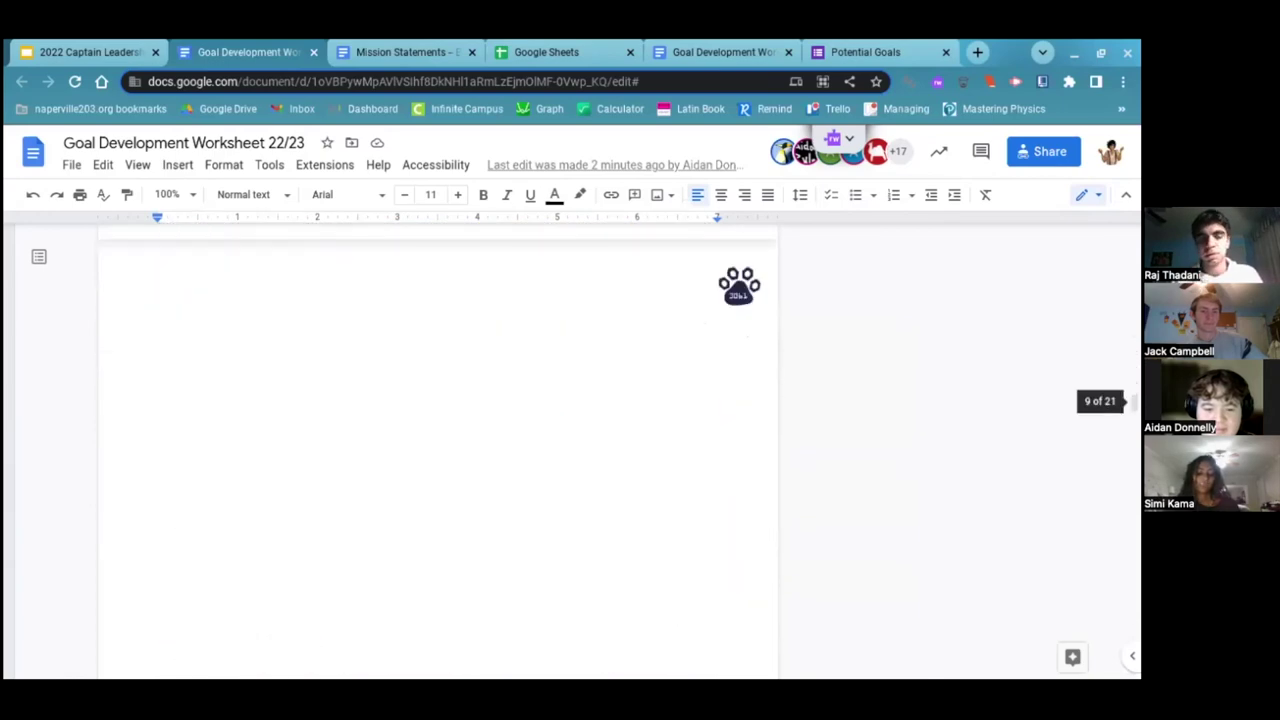
pyautogui.scroll(-3, 440, 450)
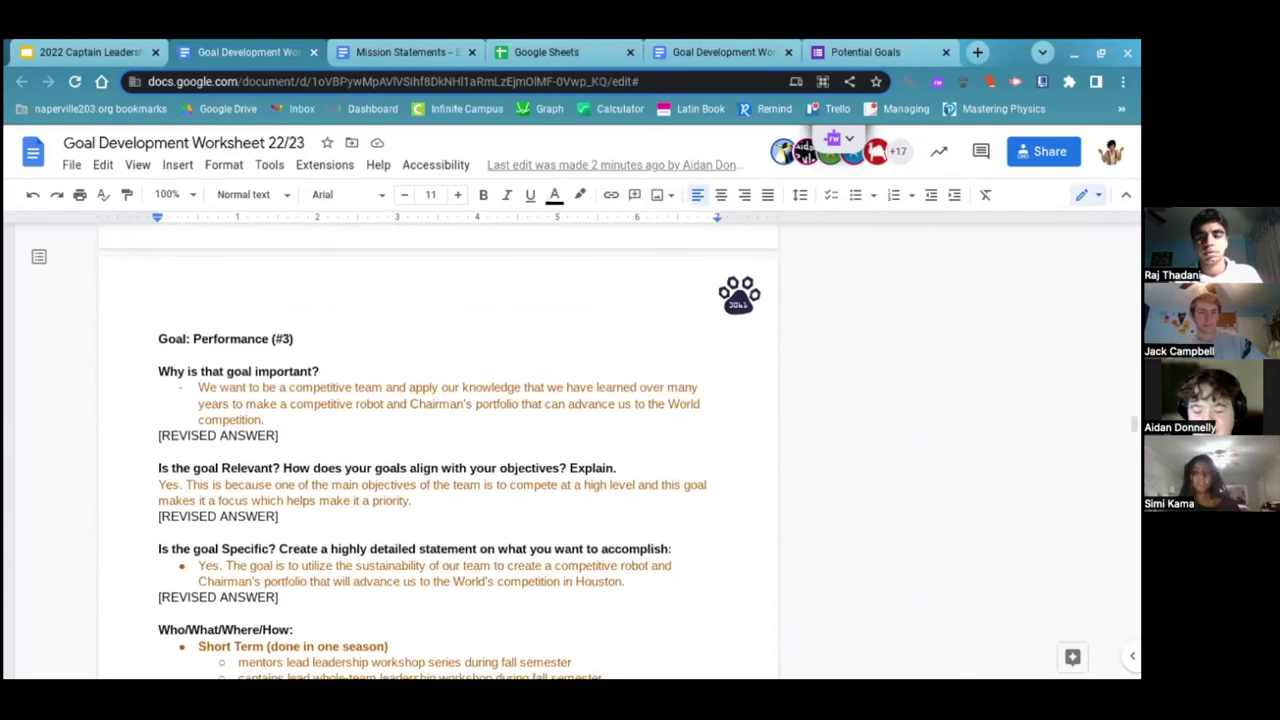
pyautogui.scroll(-2, 440, 450)
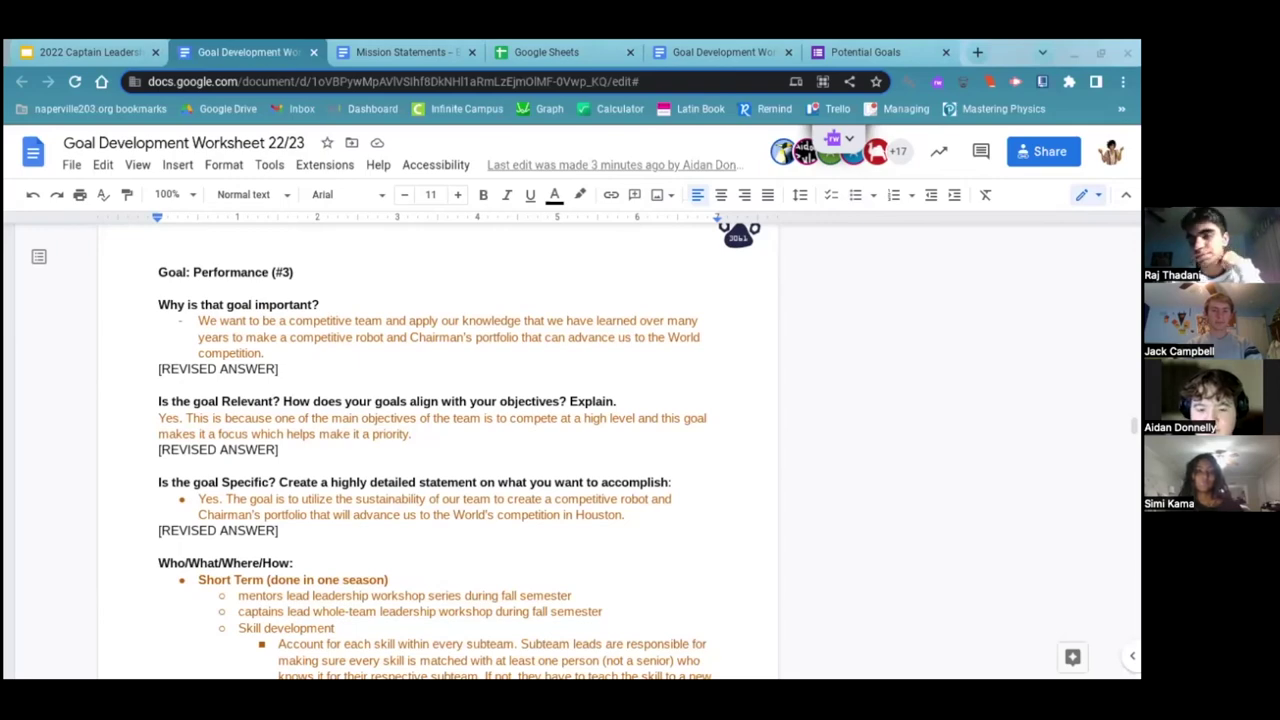
pyautogui.scroll(-3, 440, 450)
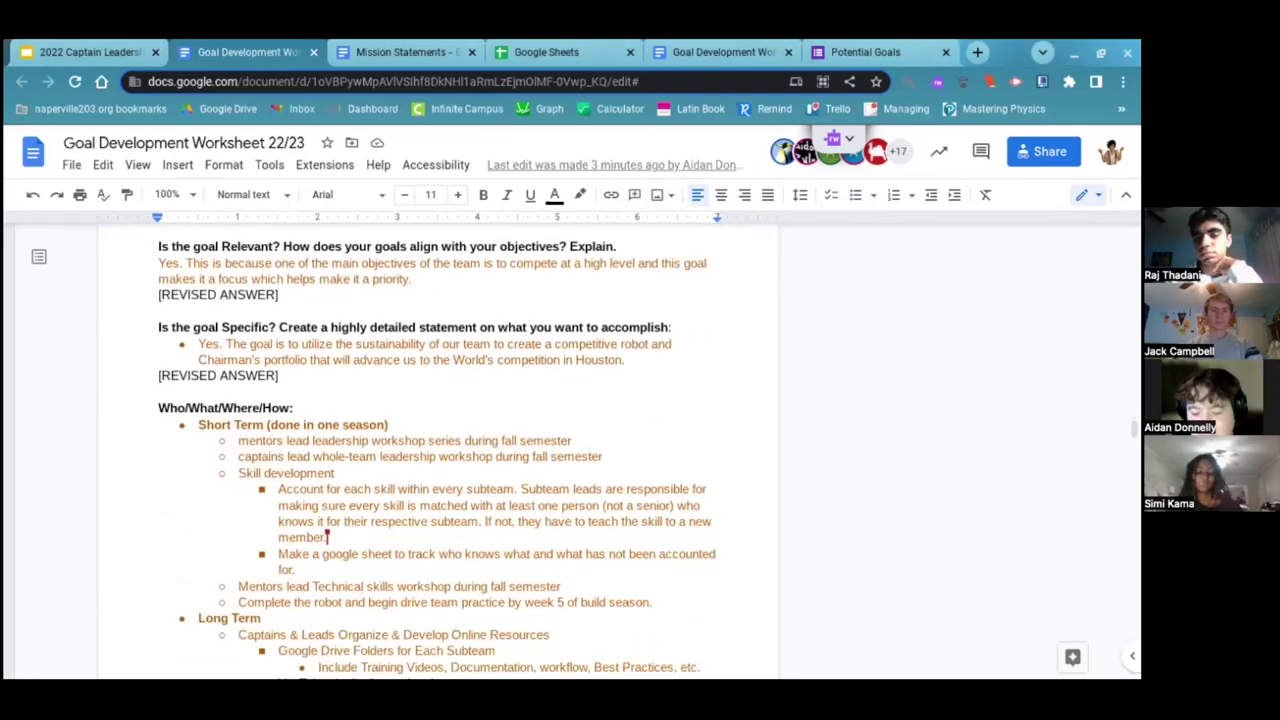
pyautogui.scroll(-10, 330, 450)
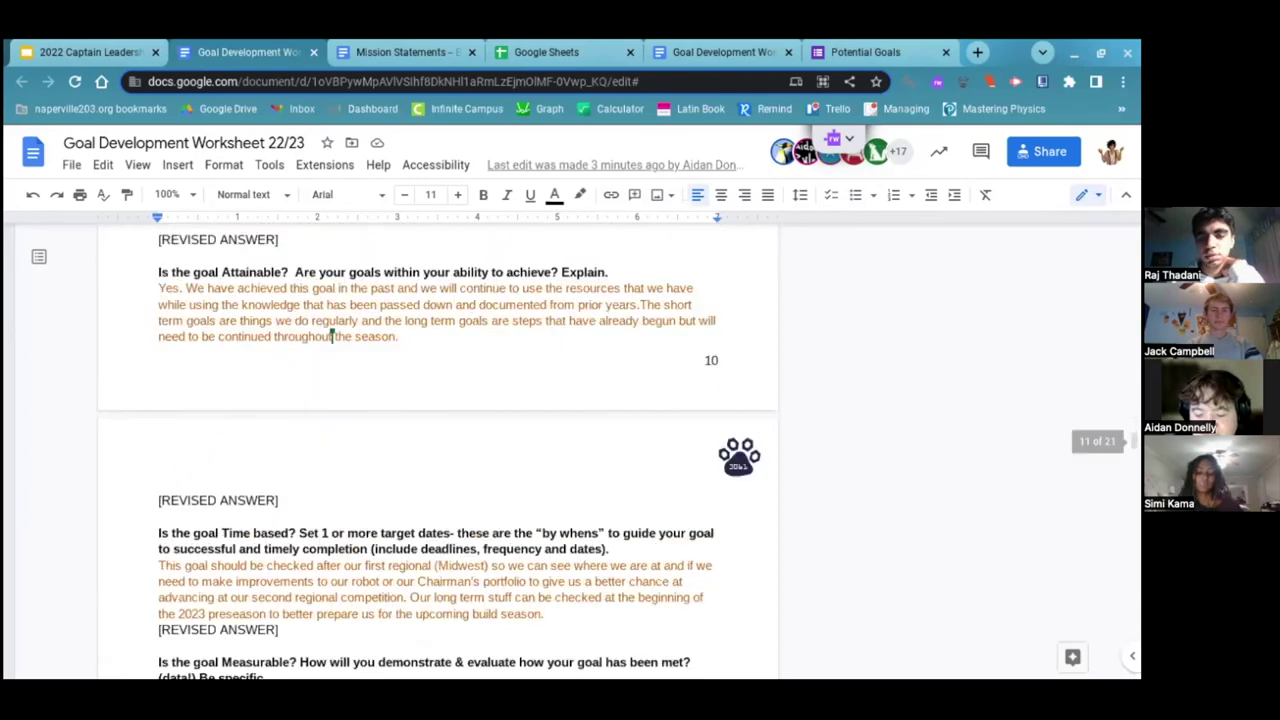
pyautogui.scroll(-10, 332, 336)
# Add an empty sub-bullet under Assembly in the specific-actions list.
pyautogui.scroll(4, 332, 336)
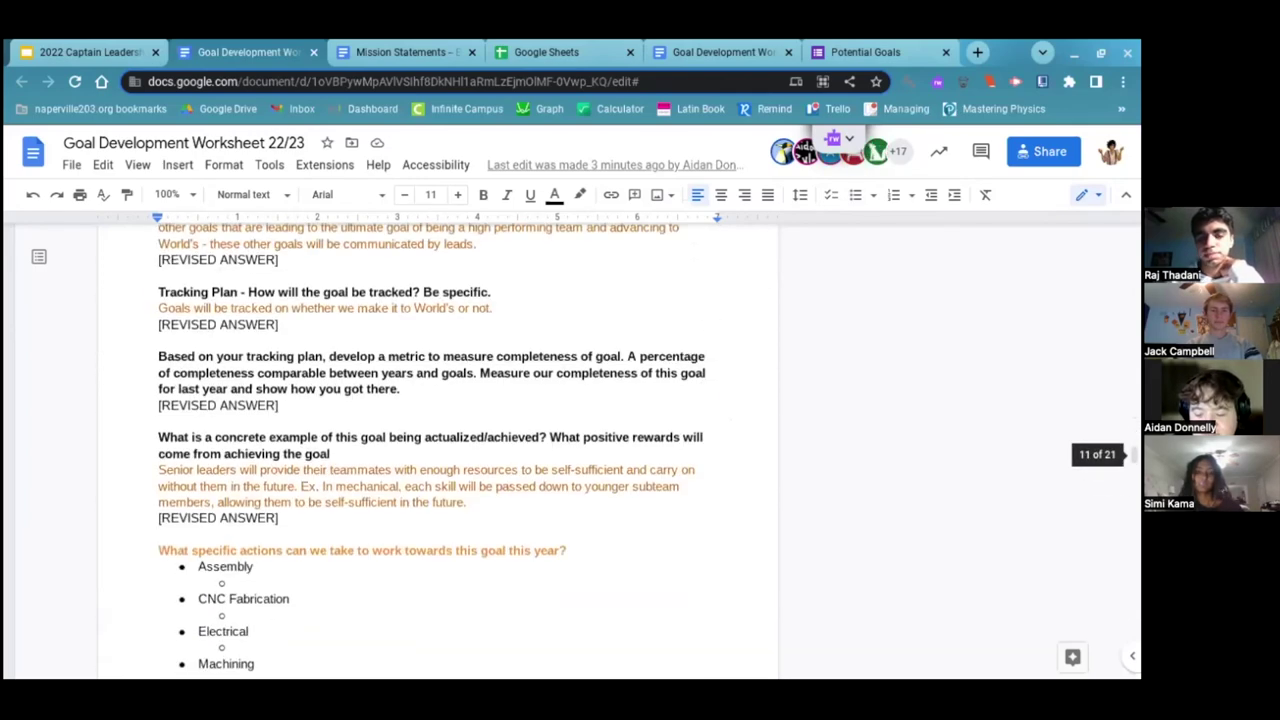
pyautogui.scroll(2, 440, 450)
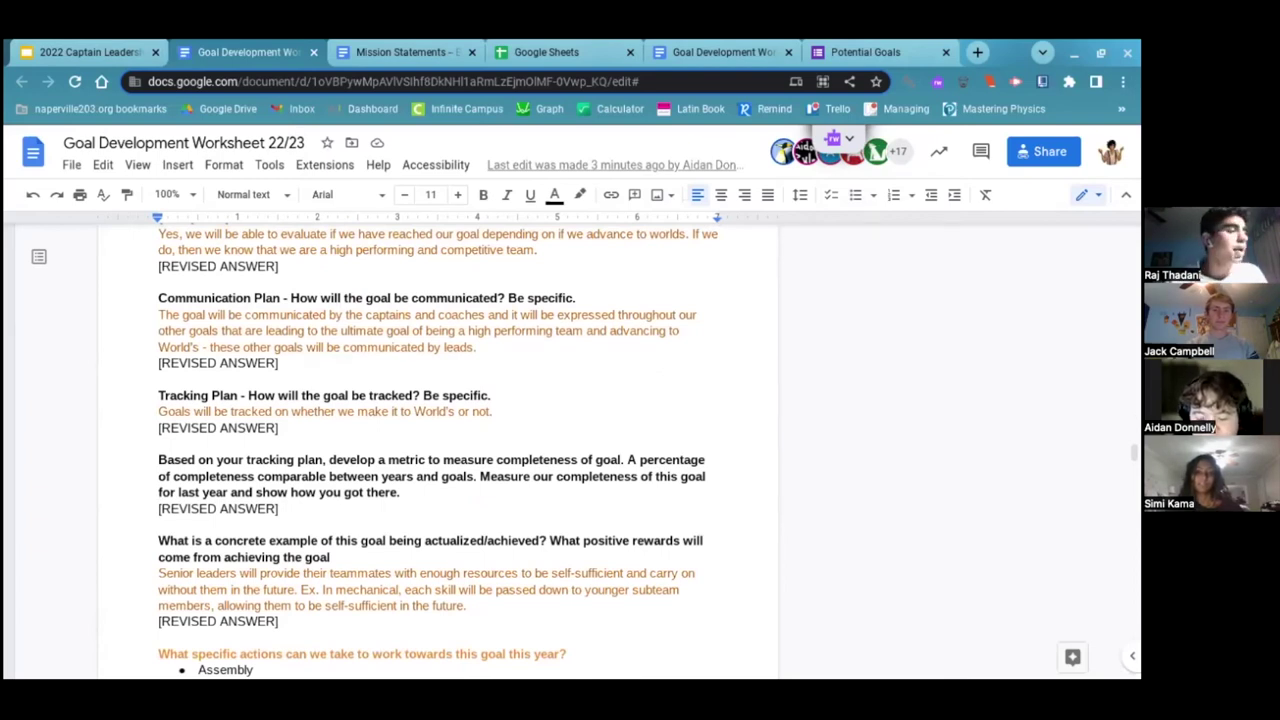
pyautogui.press('Return')
pyautogui.press('Tab')
# Scroll to goal #4 Individual Achievement and place the cursor after 'achieve something' in the How line.
pyautogui.scroll(-15, 438, 450)
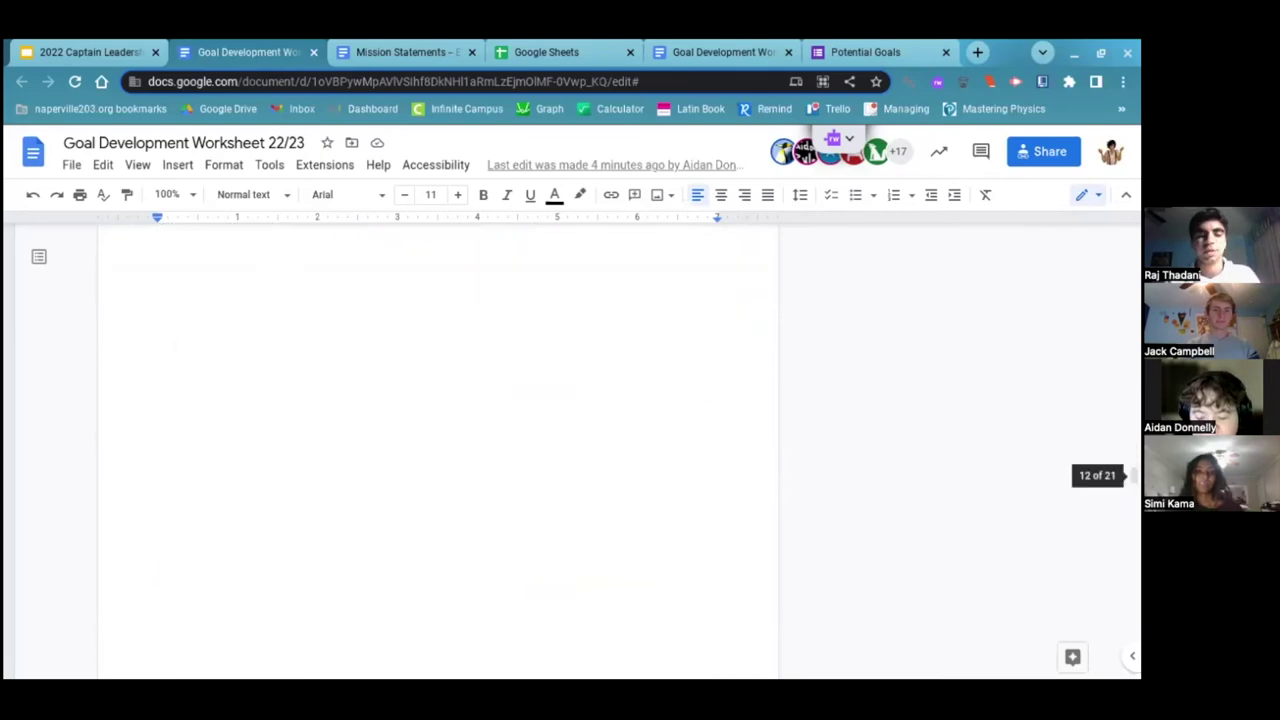
pyautogui.scroll(-3, 438, 450)
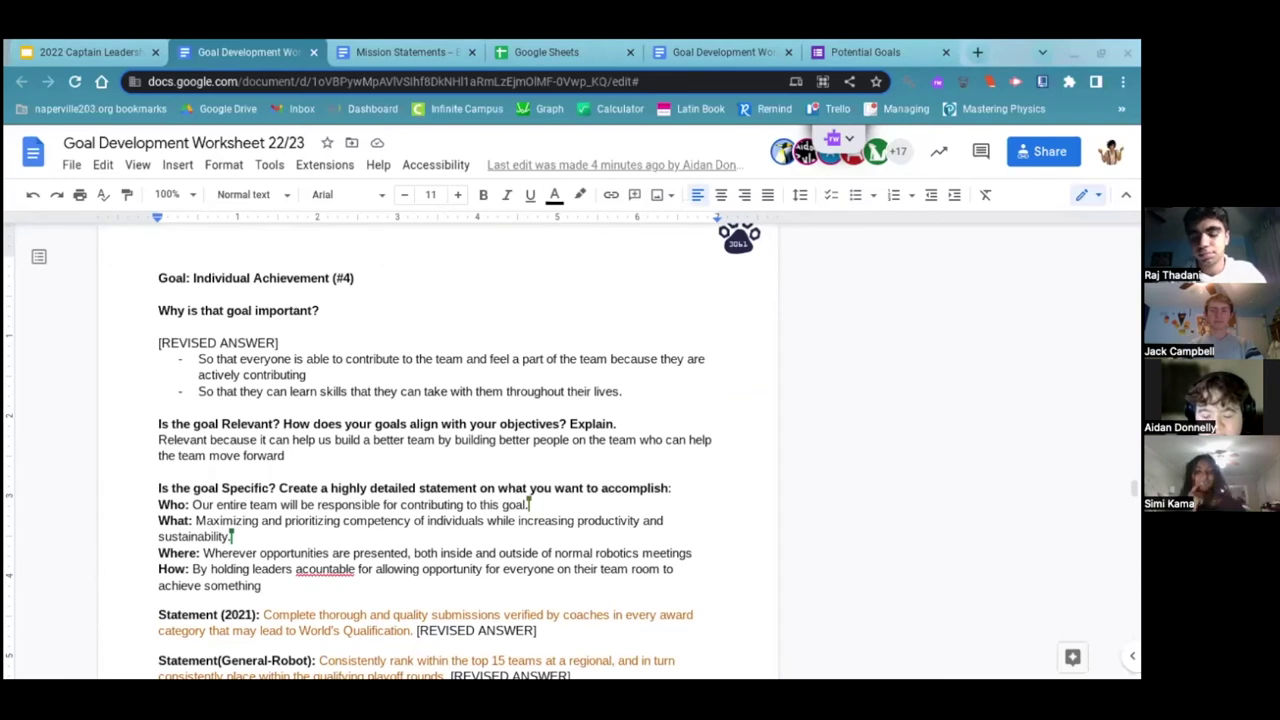
pyautogui.click(262, 585)
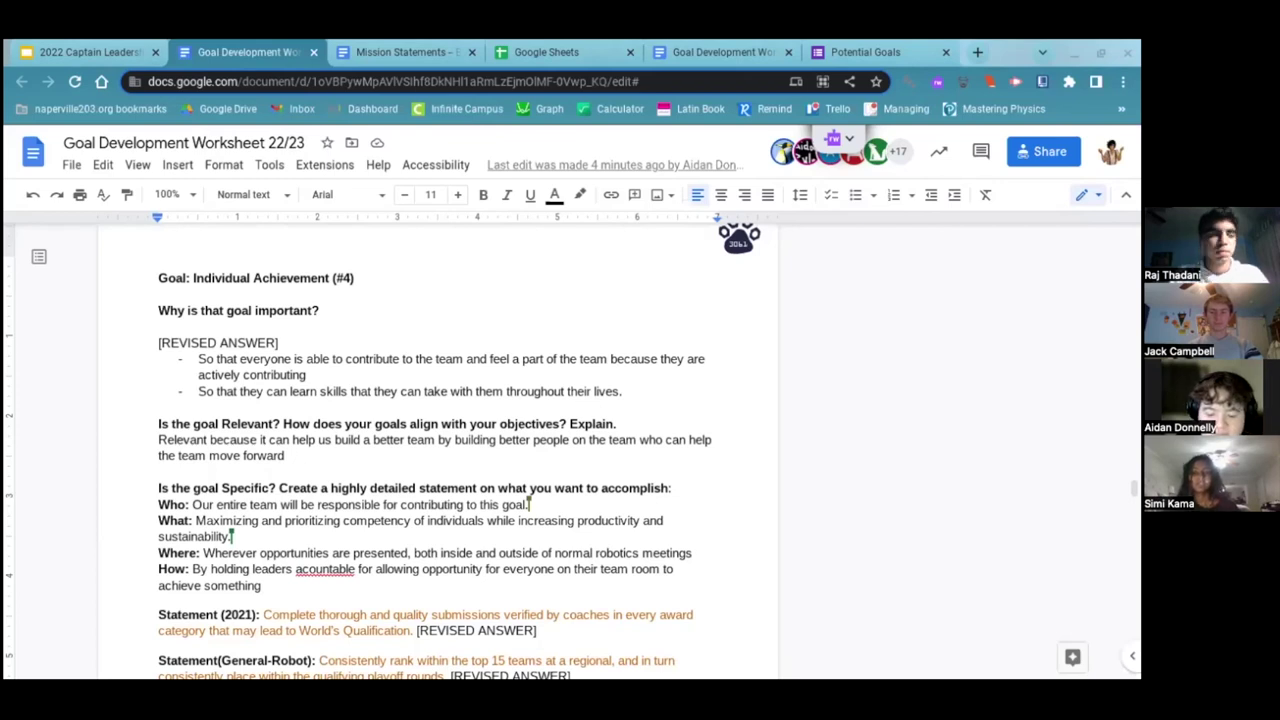
pyautogui.click(1042, 52)
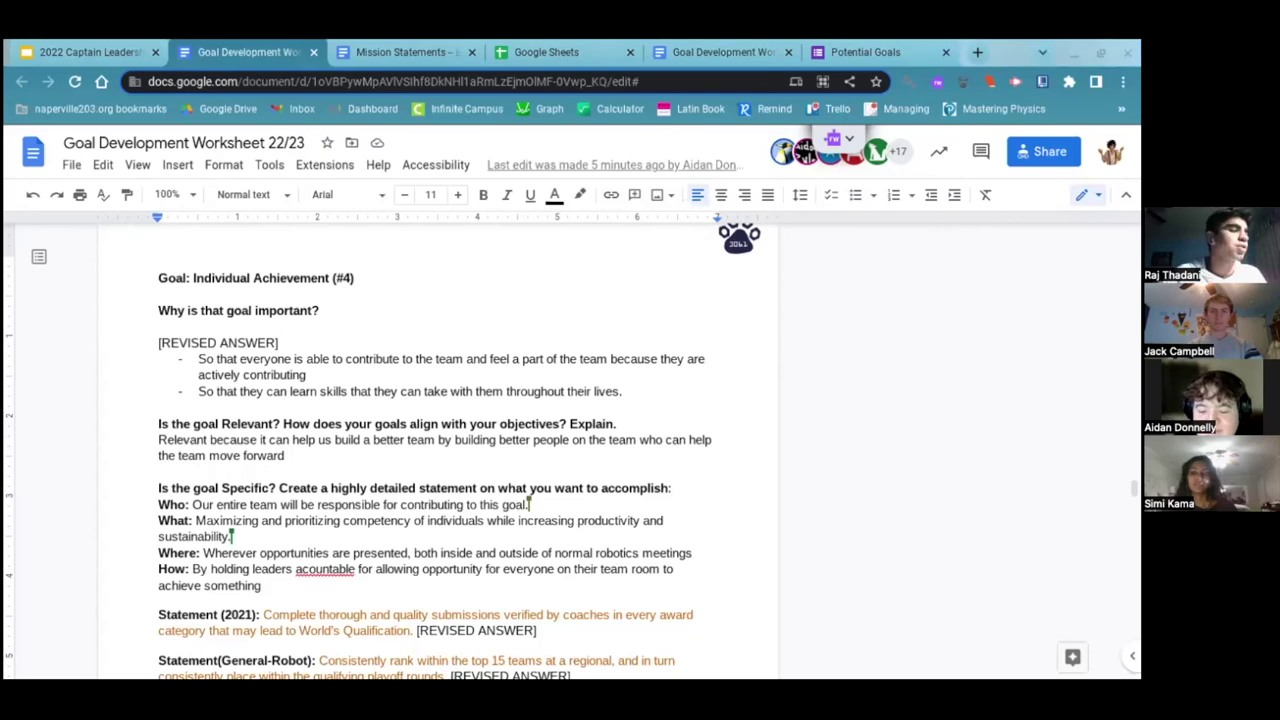
# Scroll down to page 17, then back up to goal #5's Relevant and Specific questions and revised Who/What/Where answers.
pyautogui.scroll(-15, 438, 450)
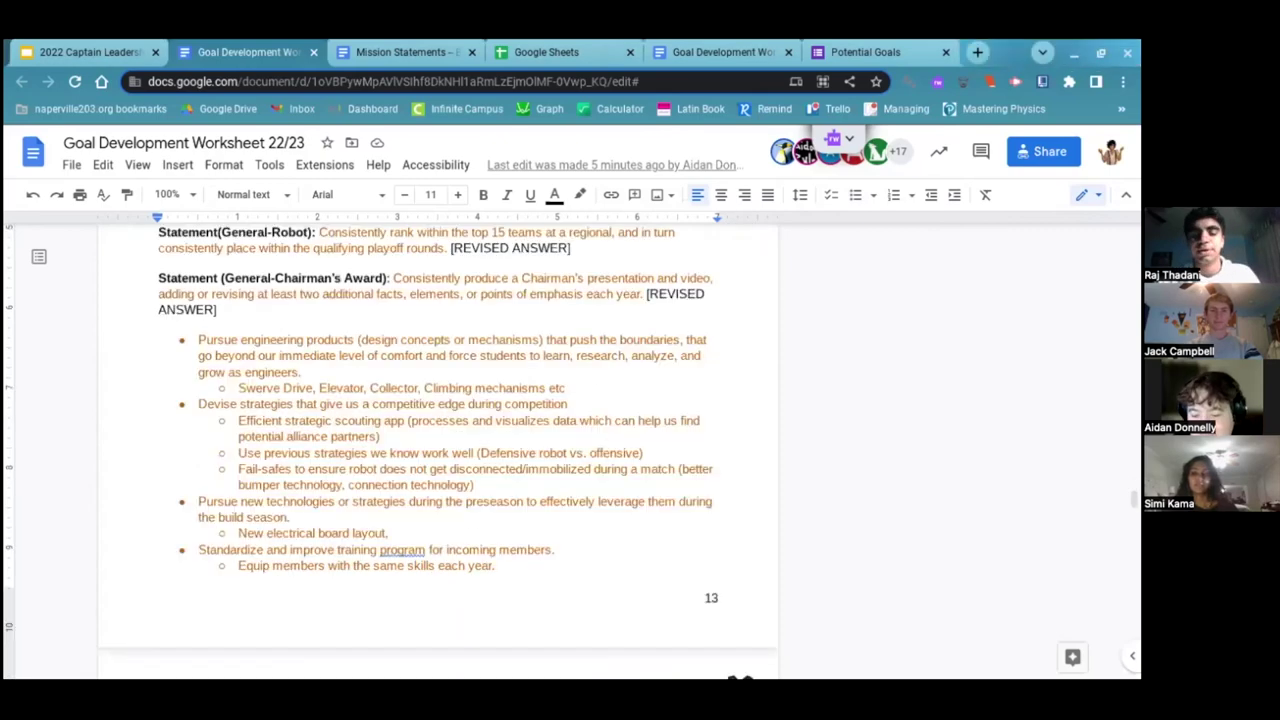
pyautogui.scroll(-8, 438, 450)
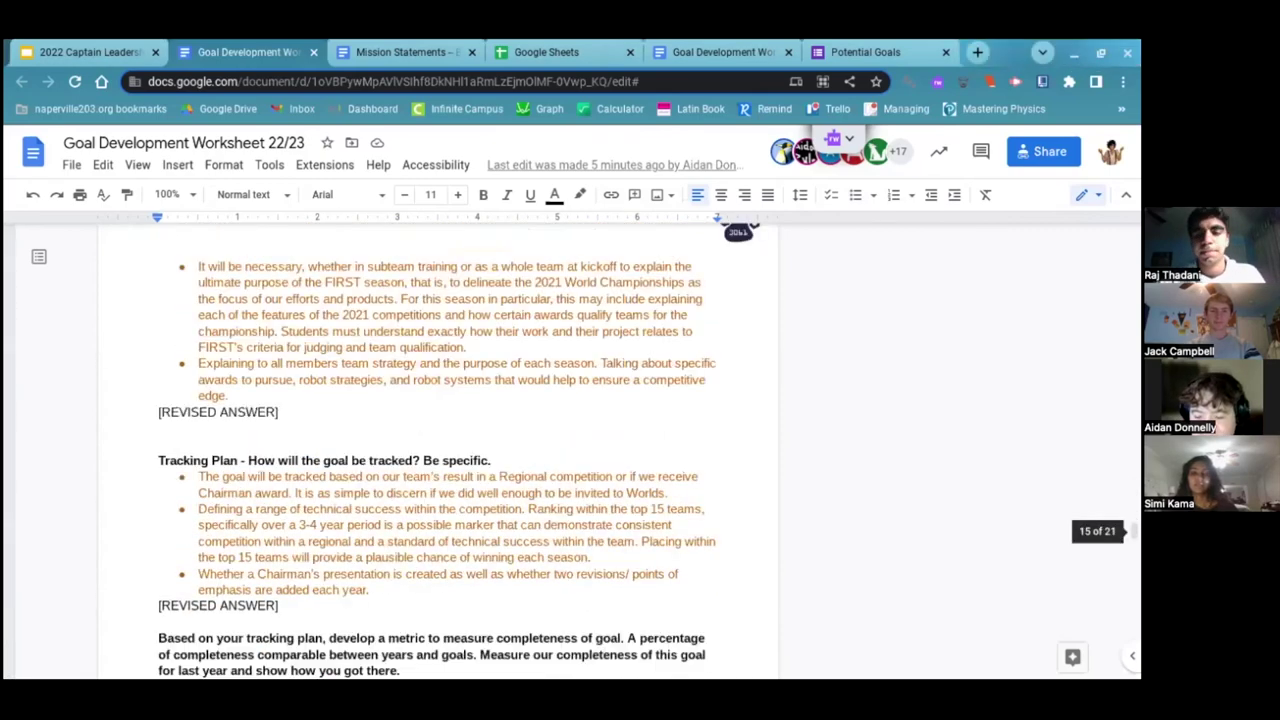
pyautogui.scroll(5, 438, 450)
pyautogui.scroll(8, 438, 450)
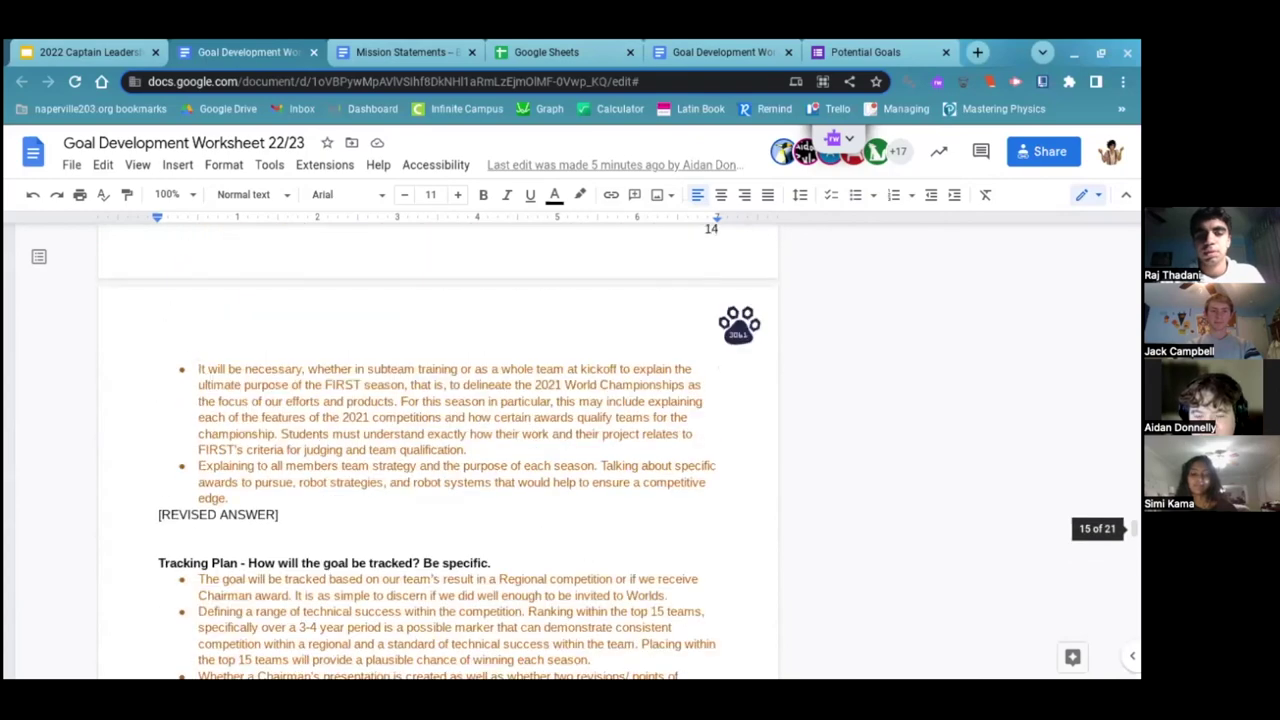
pyautogui.scroll(5, 438, 450)
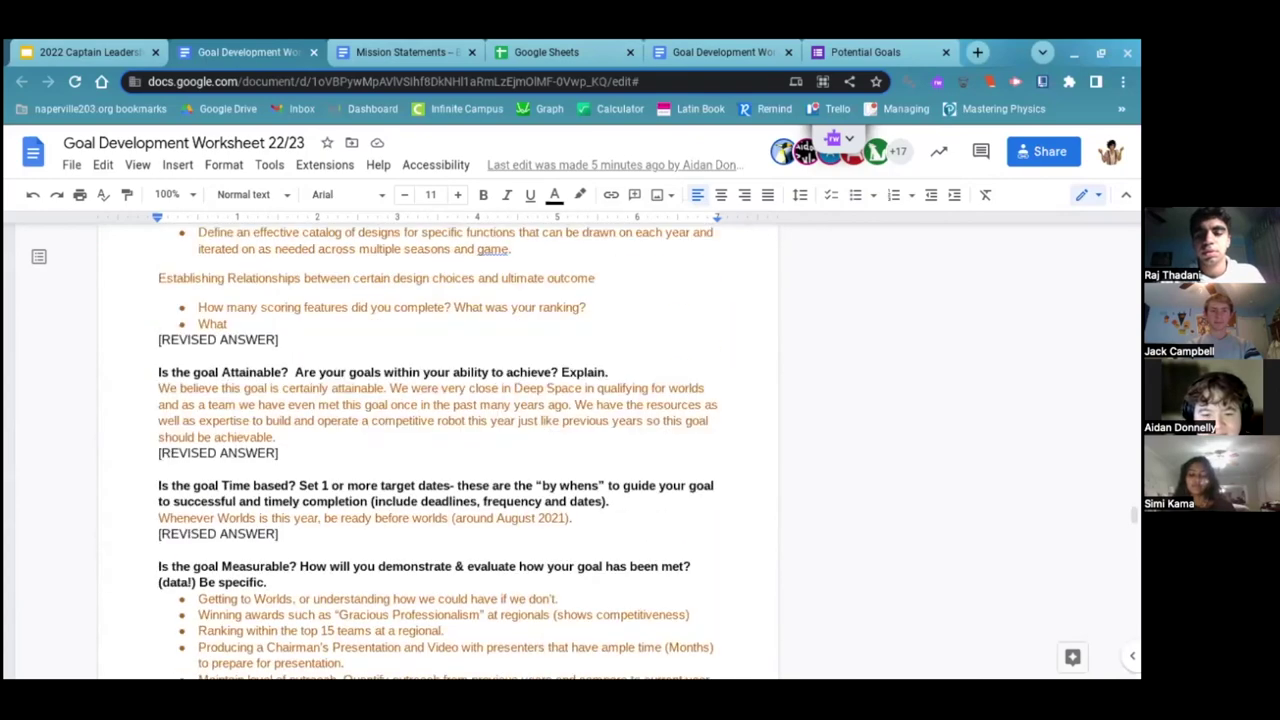
pyautogui.scroll(4, 438, 450)
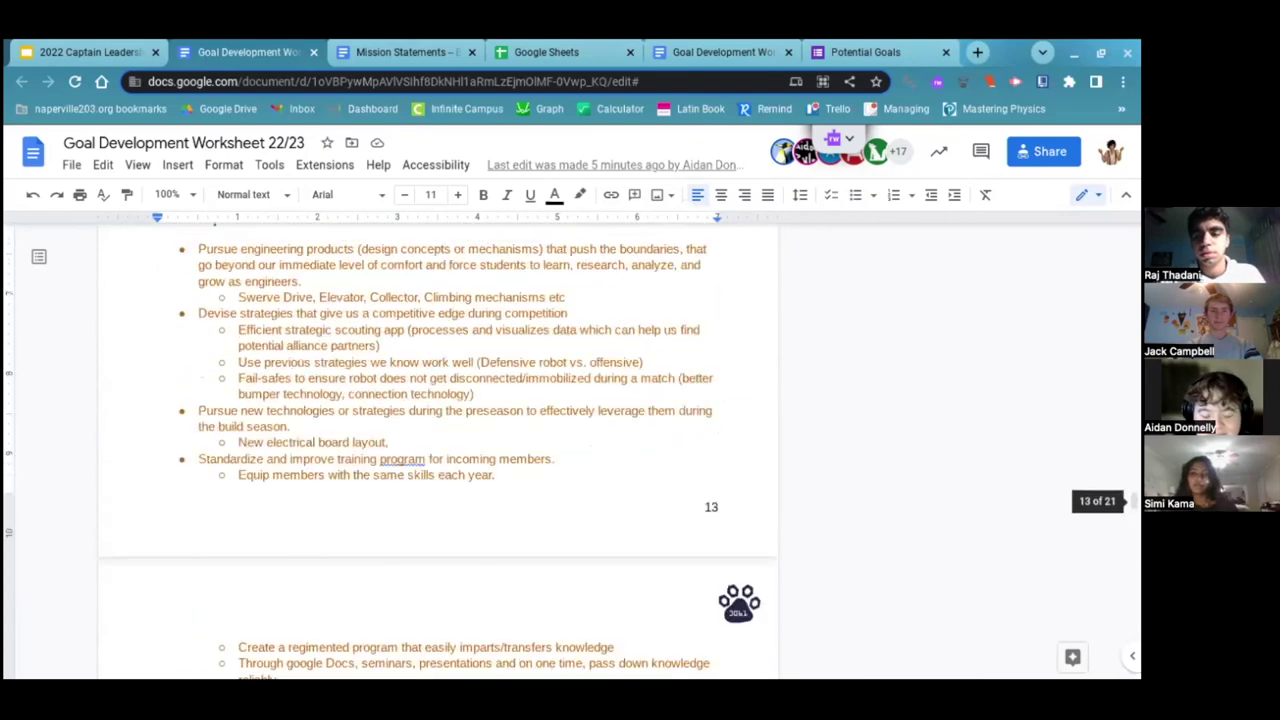
pyautogui.scroll(2, 438, 450)
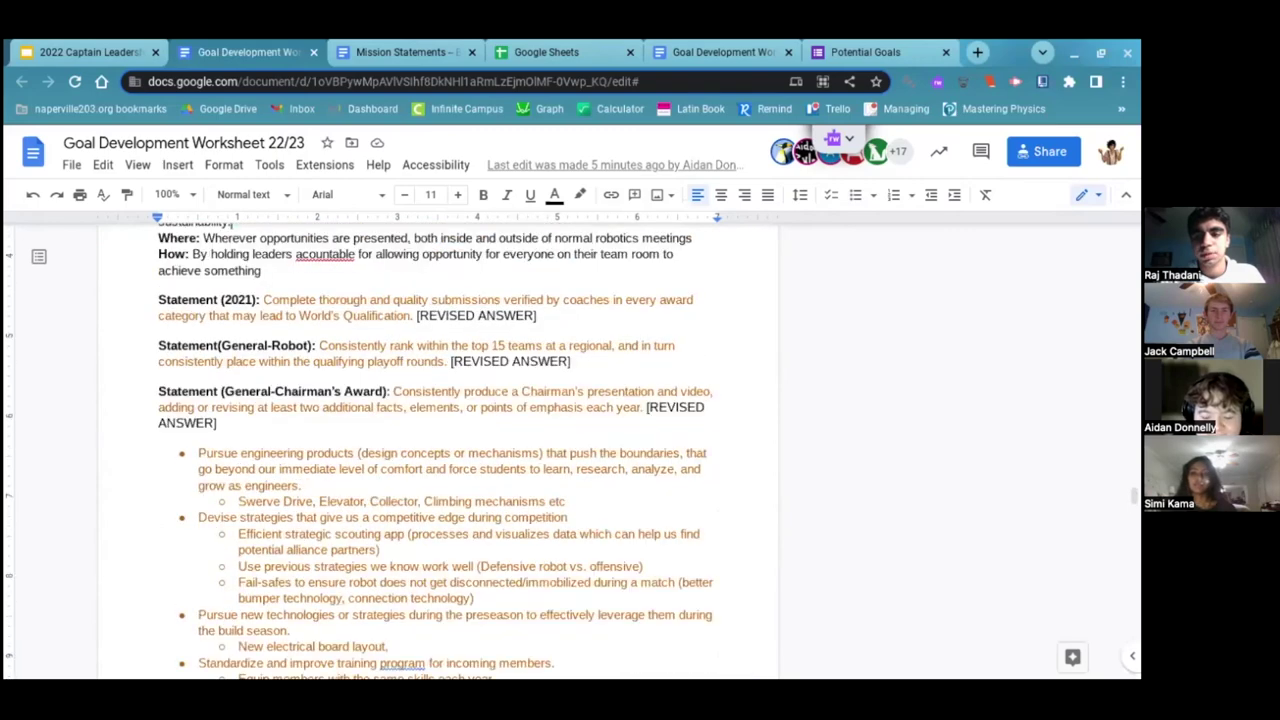
pyautogui.scroll(-10, 438, 450)
pyautogui.scroll(-20, 438, 450)
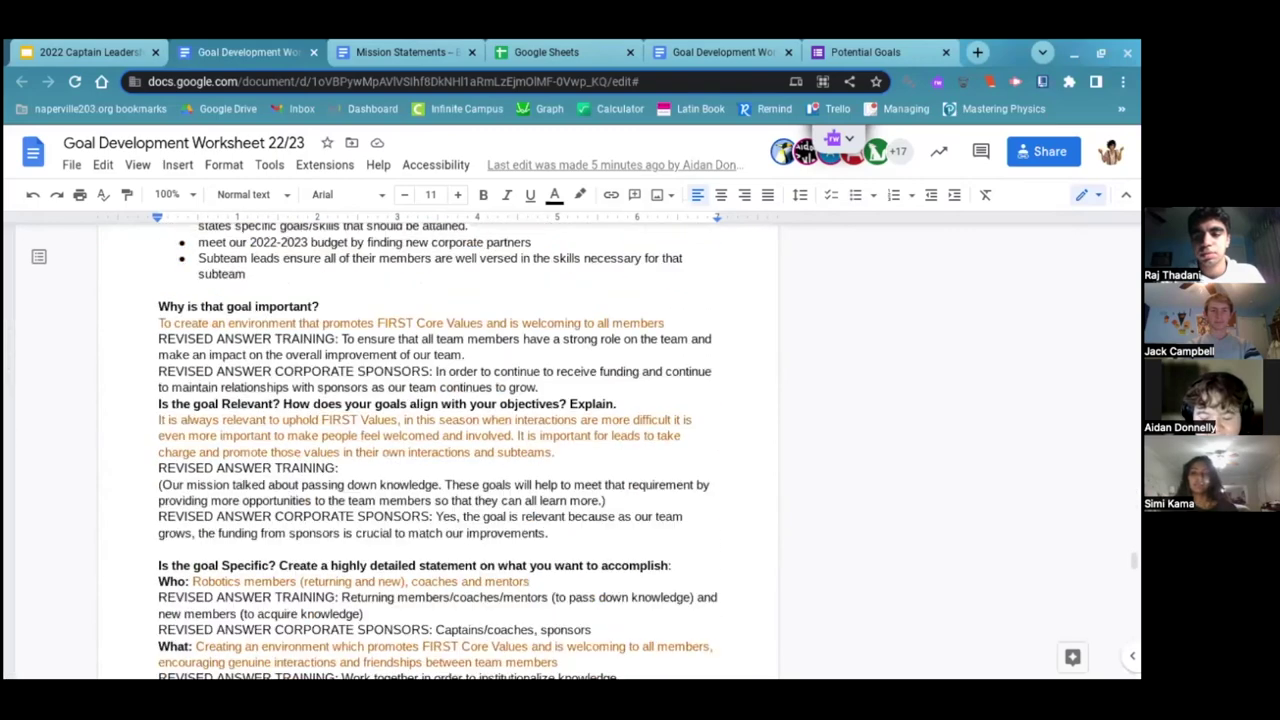
pyautogui.scroll(4, 438, 450)
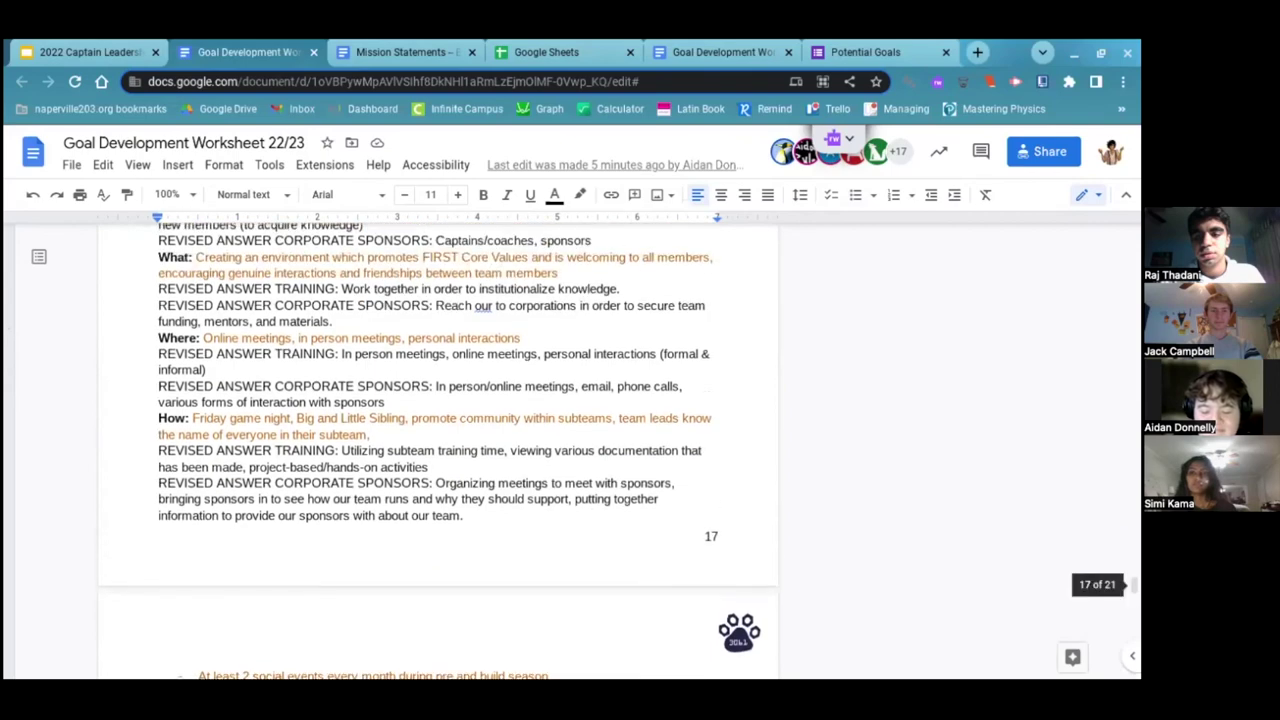
pyautogui.scroll(2, 438, 450)
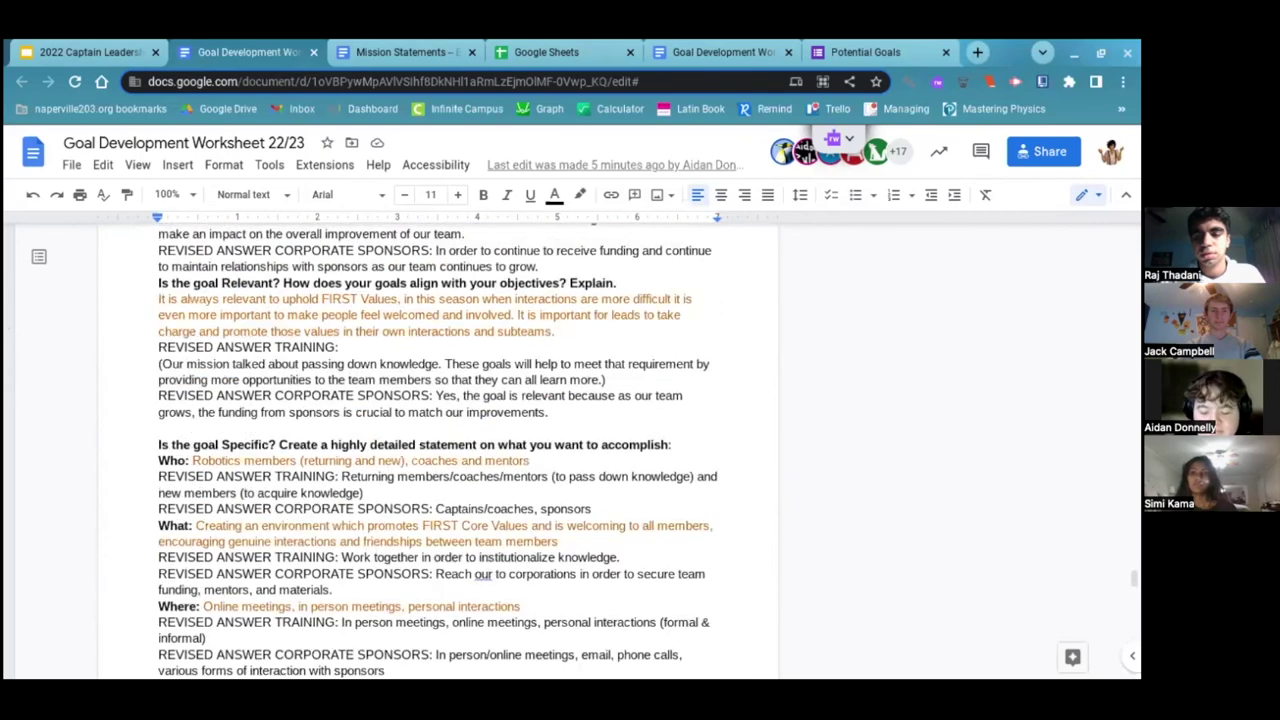
# Scroll through goal #5's remaining sections down to its Communication and Tracking Plans.
pyautogui.scroll(3, 438, 450)
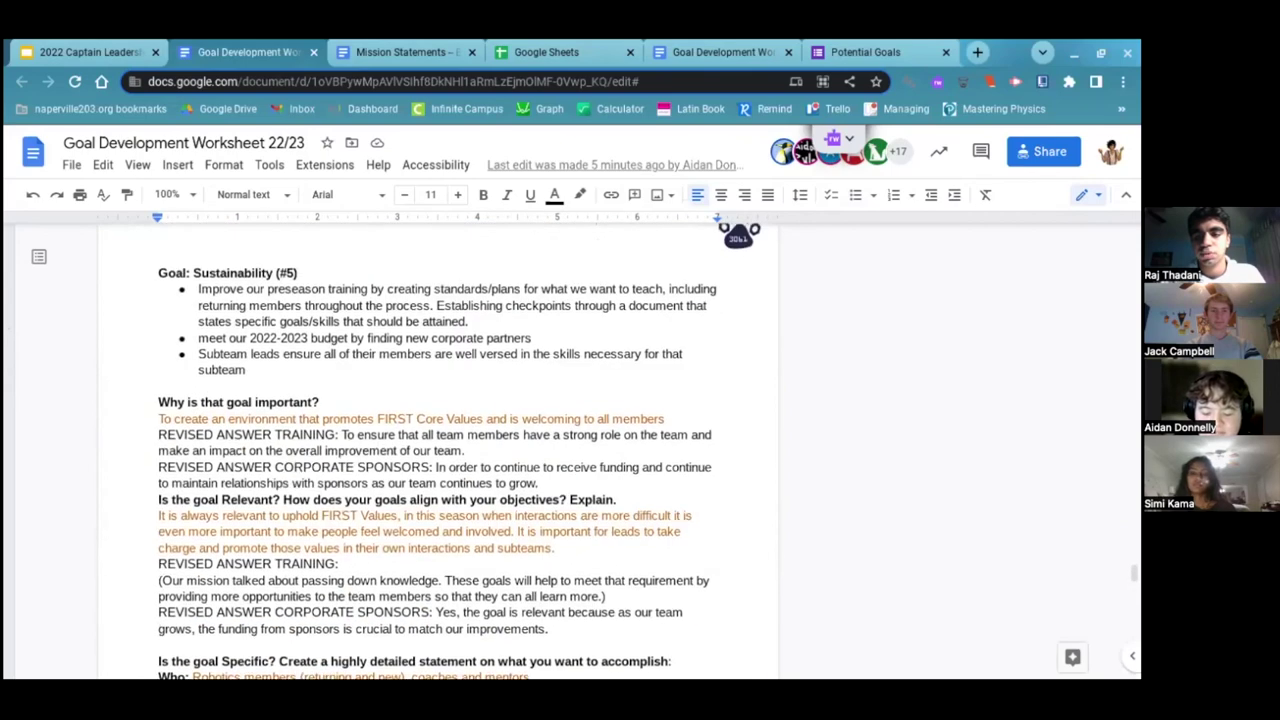
pyautogui.scroll(-1, 438, 450)
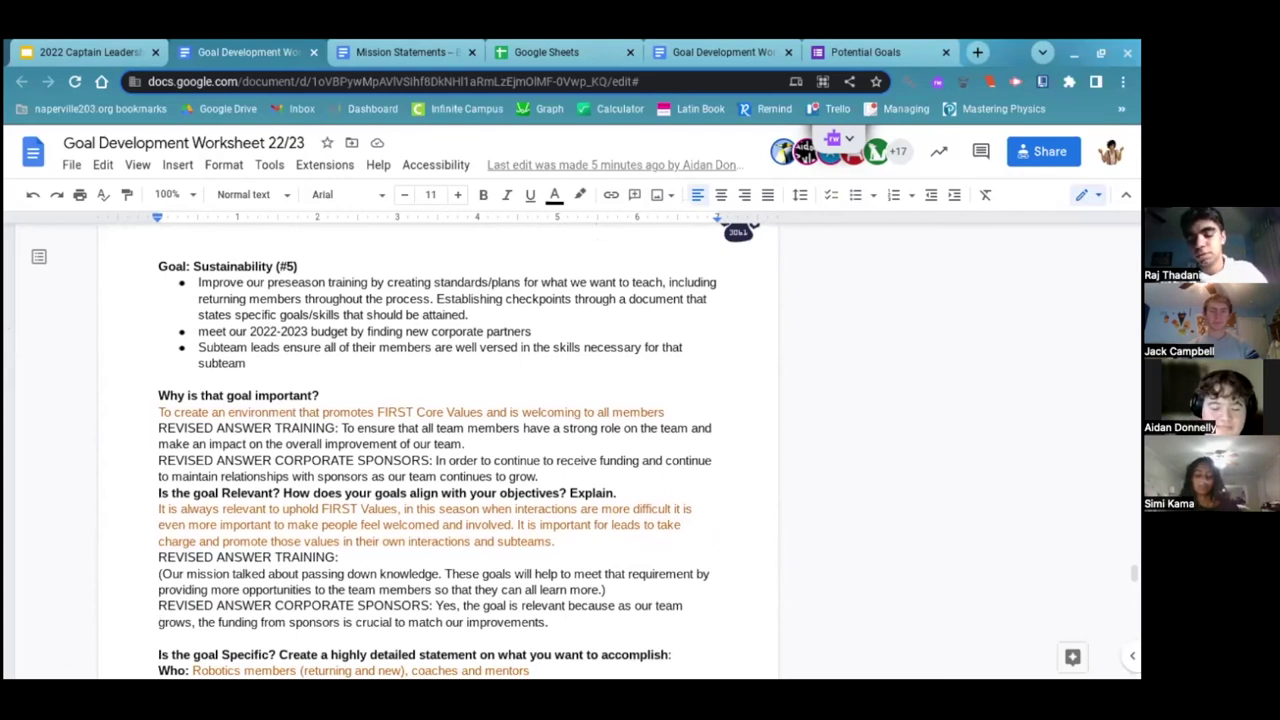
pyautogui.scroll(-1, 440, 450)
pyautogui.scroll(-2, 440, 450)
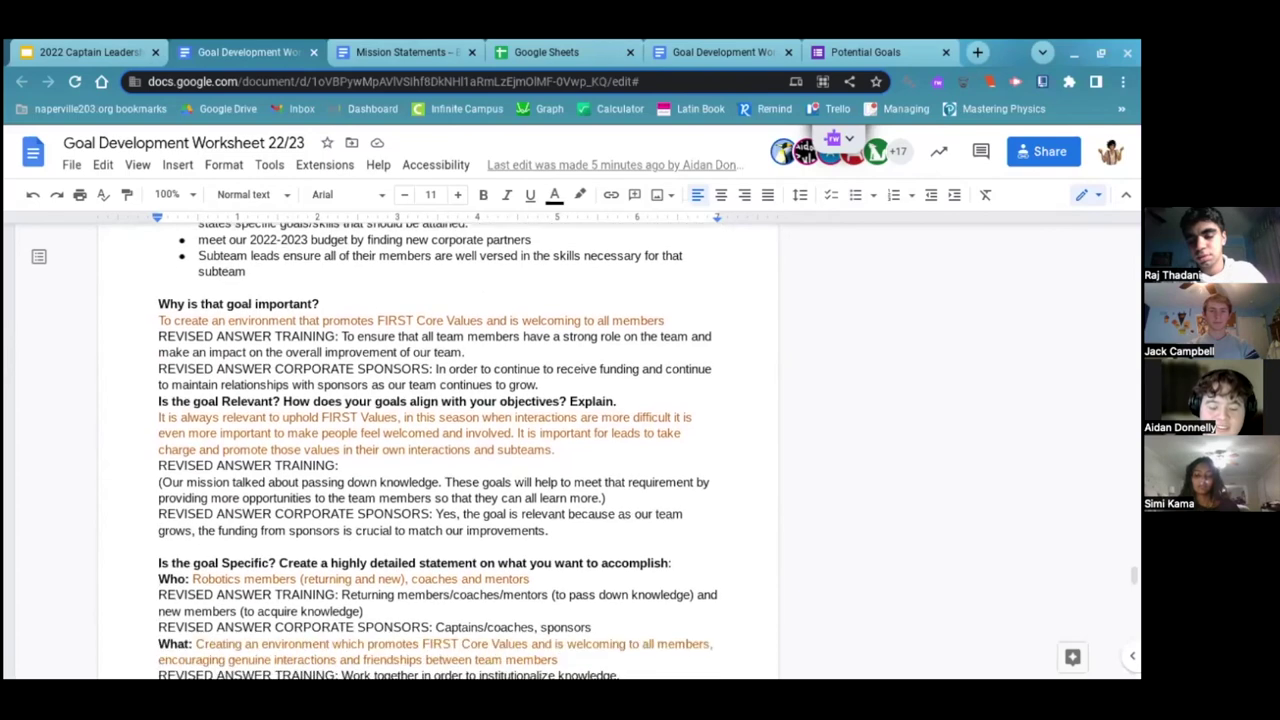
pyautogui.scroll(-3, 440, 450)
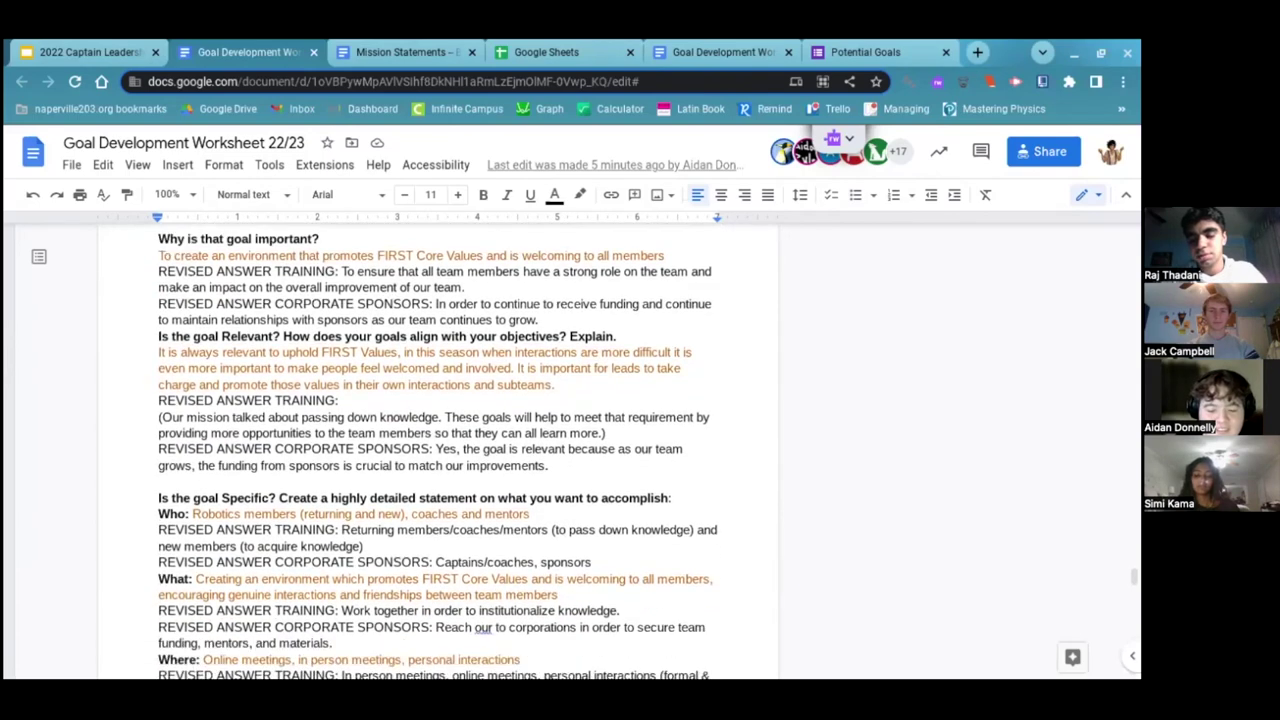
pyautogui.scroll(-1, 440, 450)
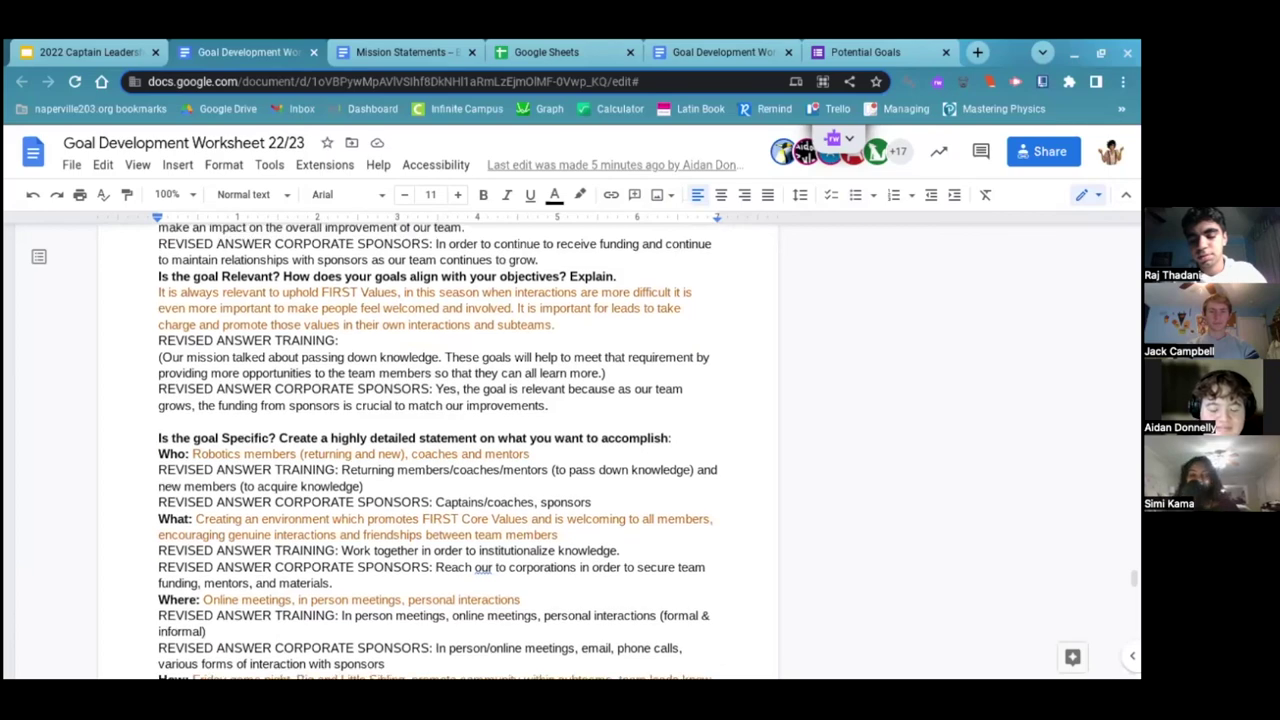
pyautogui.scroll(-4, 438, 450)
pyautogui.scroll(-8, 438, 450)
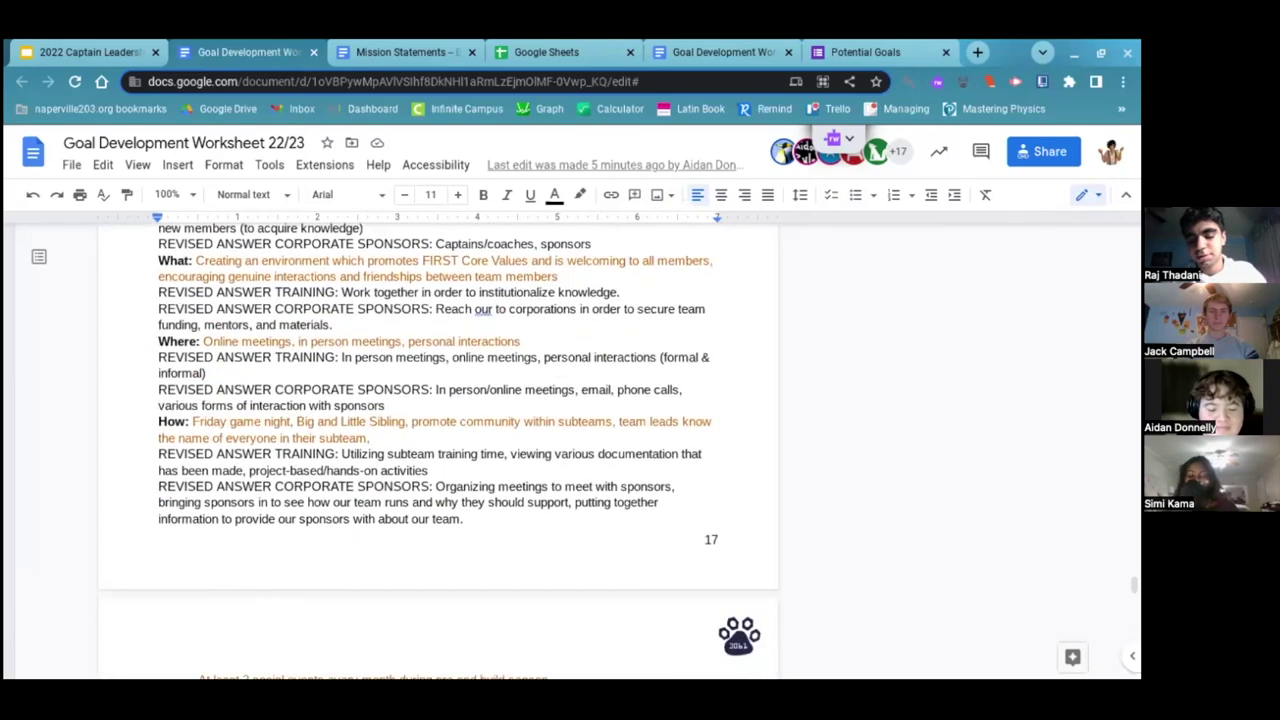
pyautogui.scroll(-6, 438, 450)
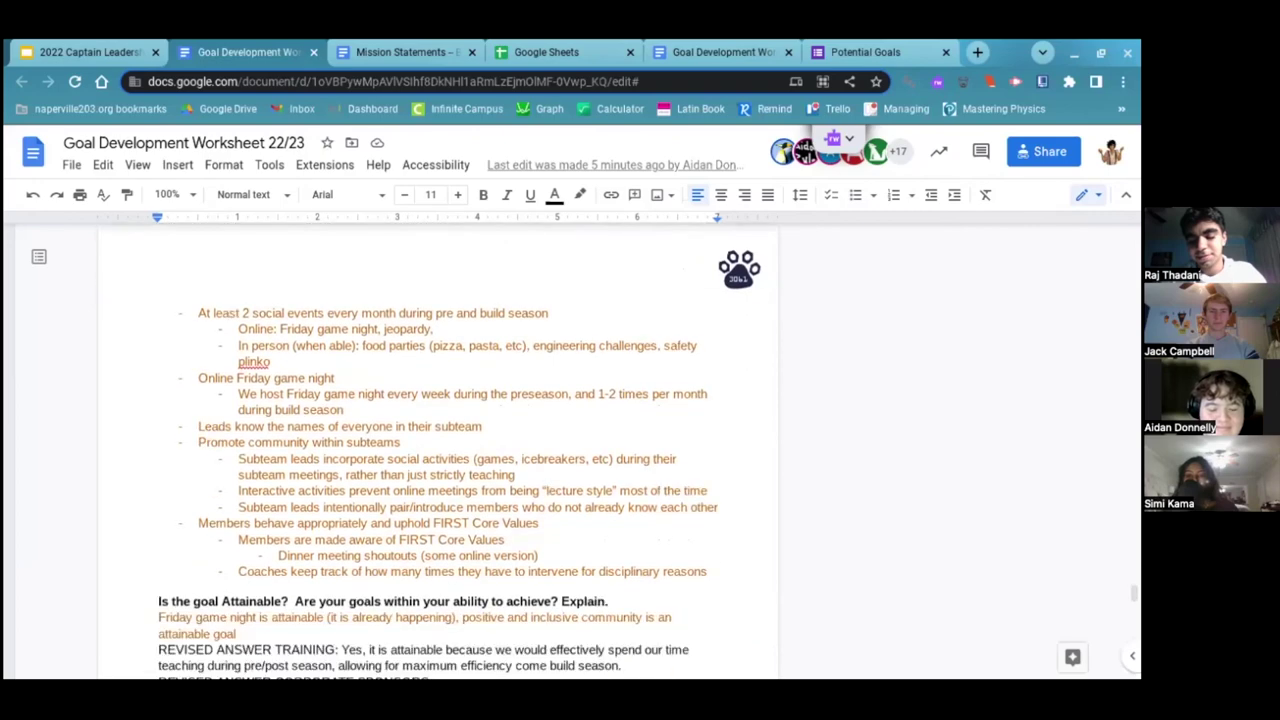
pyautogui.scroll(-4, 438, 450)
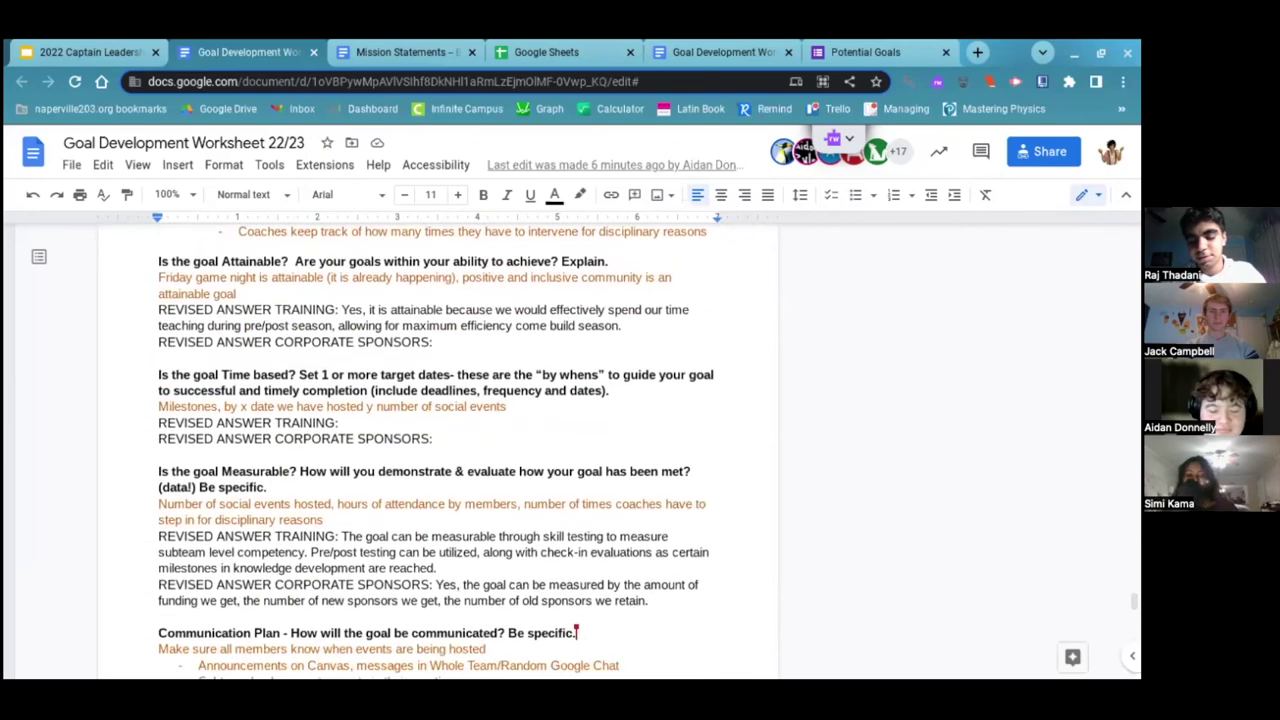
pyautogui.scroll(1, 438, 450)
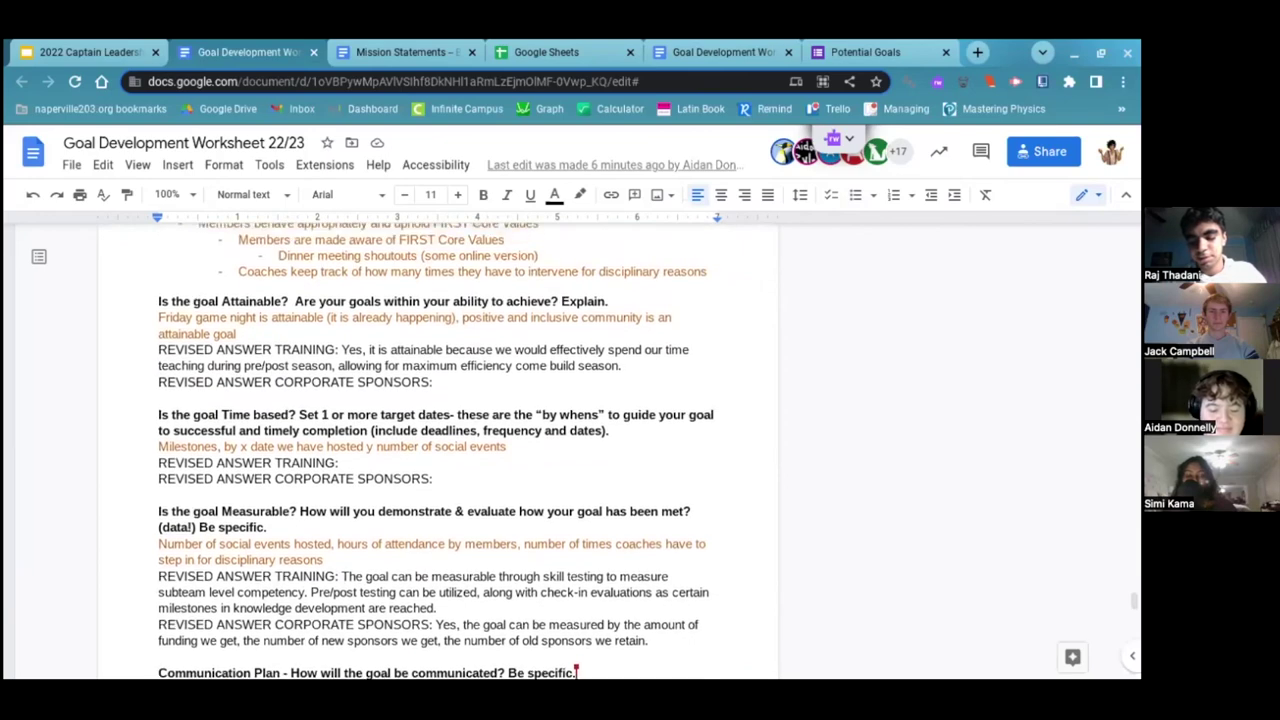
pyautogui.scroll(-2, 438, 450)
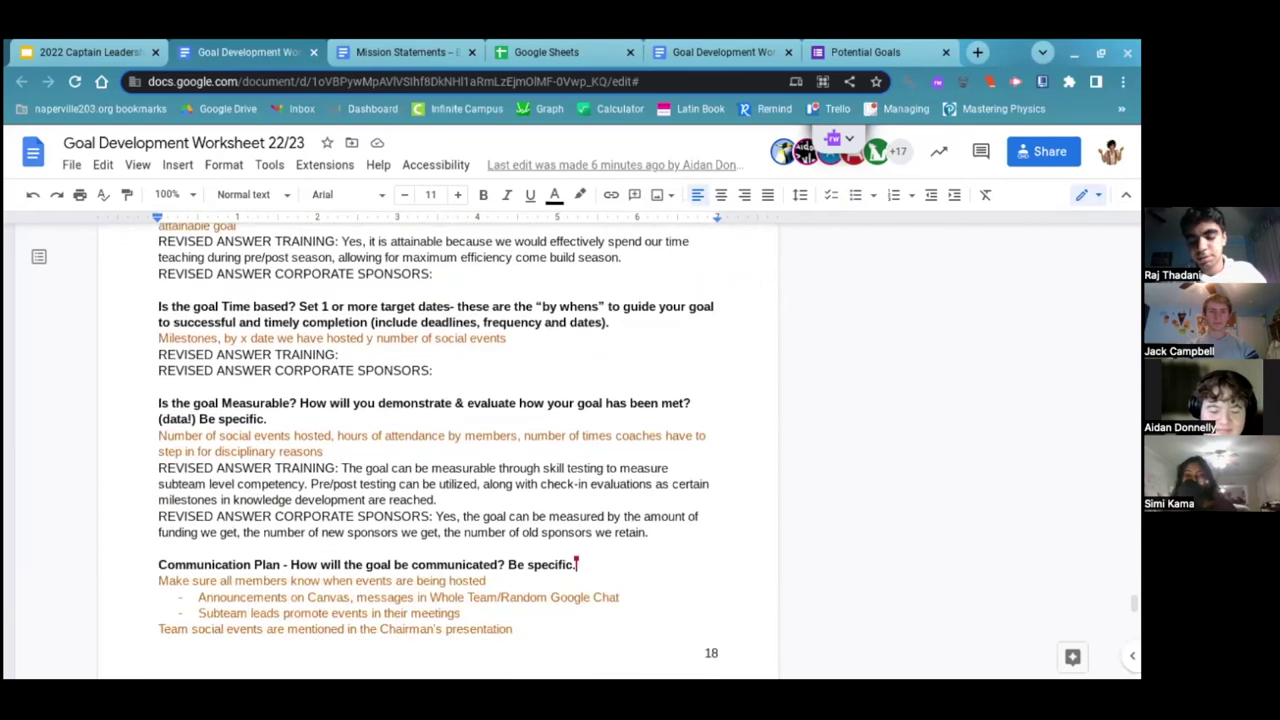
pyautogui.scroll(-5, 438, 450)
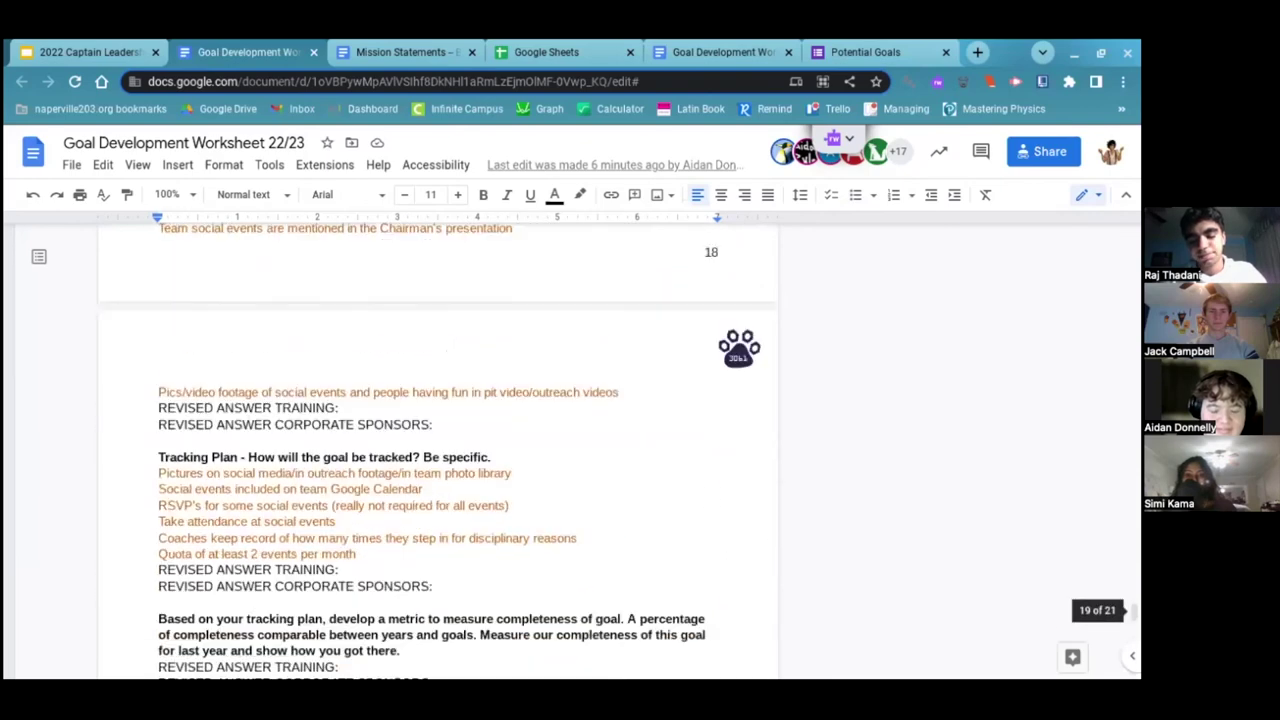
pyautogui.scroll(-1, 438, 450)
pyautogui.scroll(5, 438, 450)
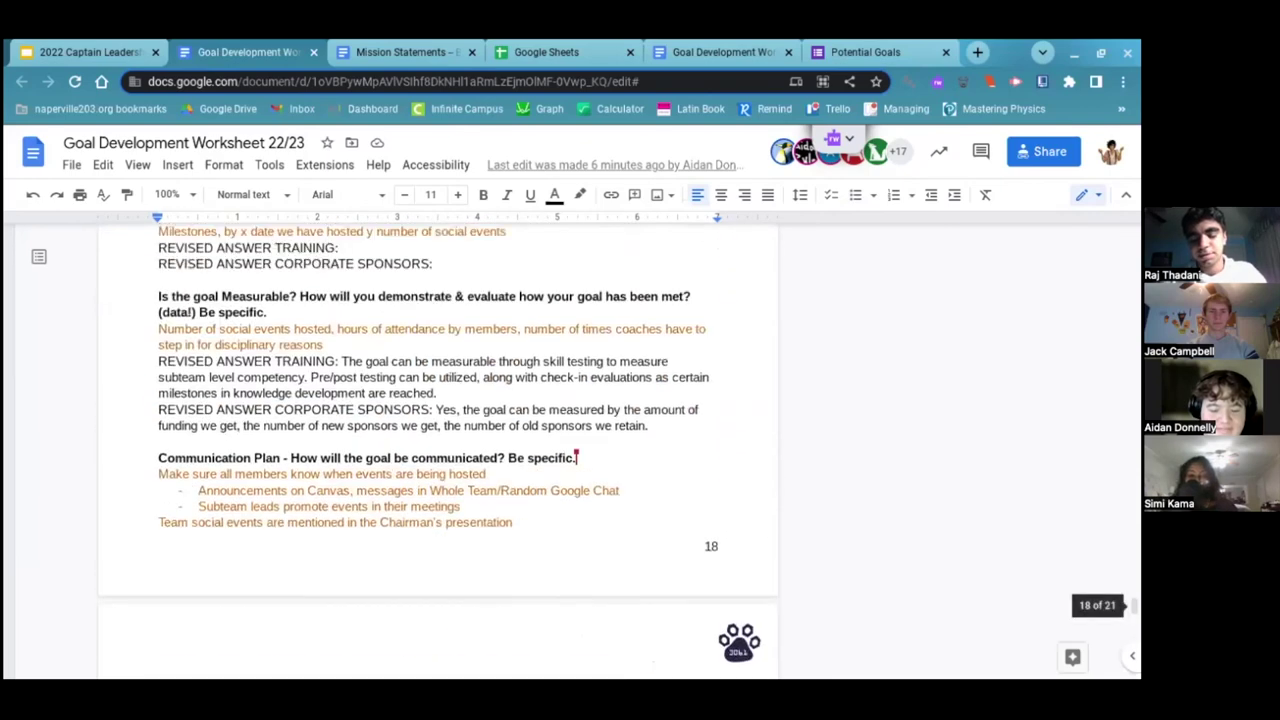
pyautogui.scroll(9, 438, 450)
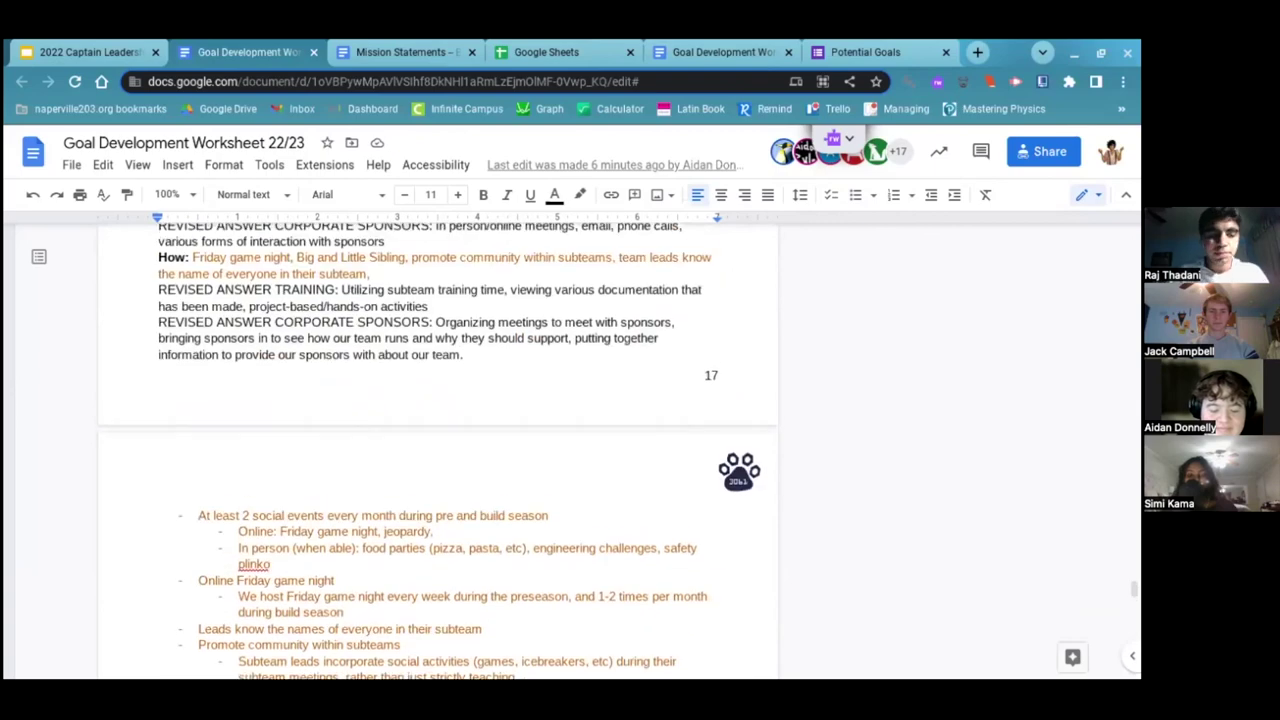
pyautogui.scroll(1, 438, 450)
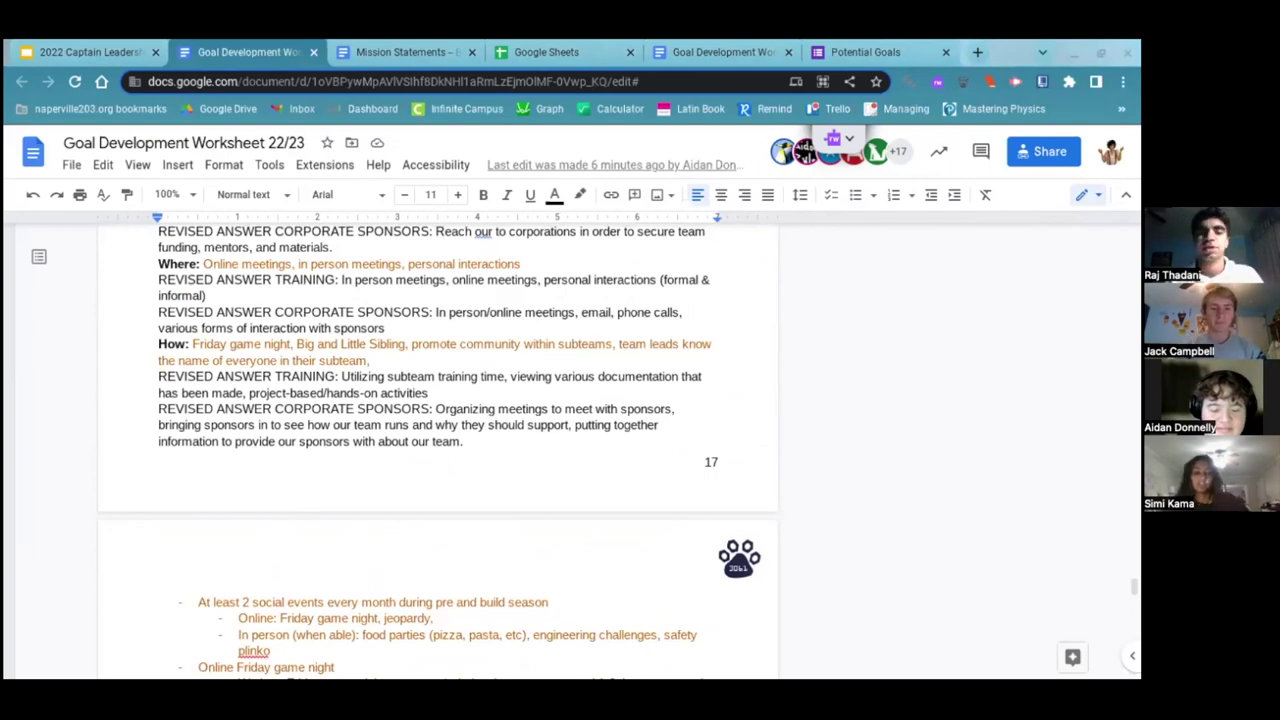
# In the 2022 Captain Leadership Workshop deck, start the slideshow from slide 19, 'Revision / Overall Review'.
pyautogui.click(88, 52)
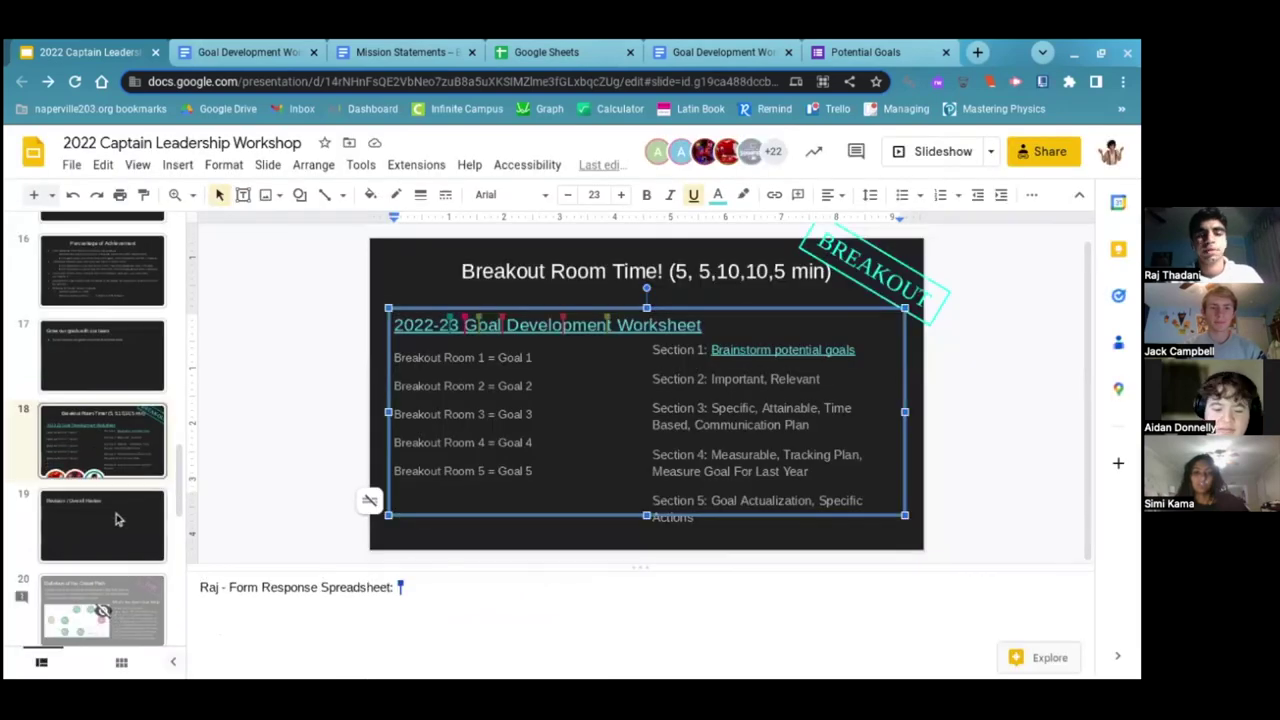
pyautogui.click(116, 519)
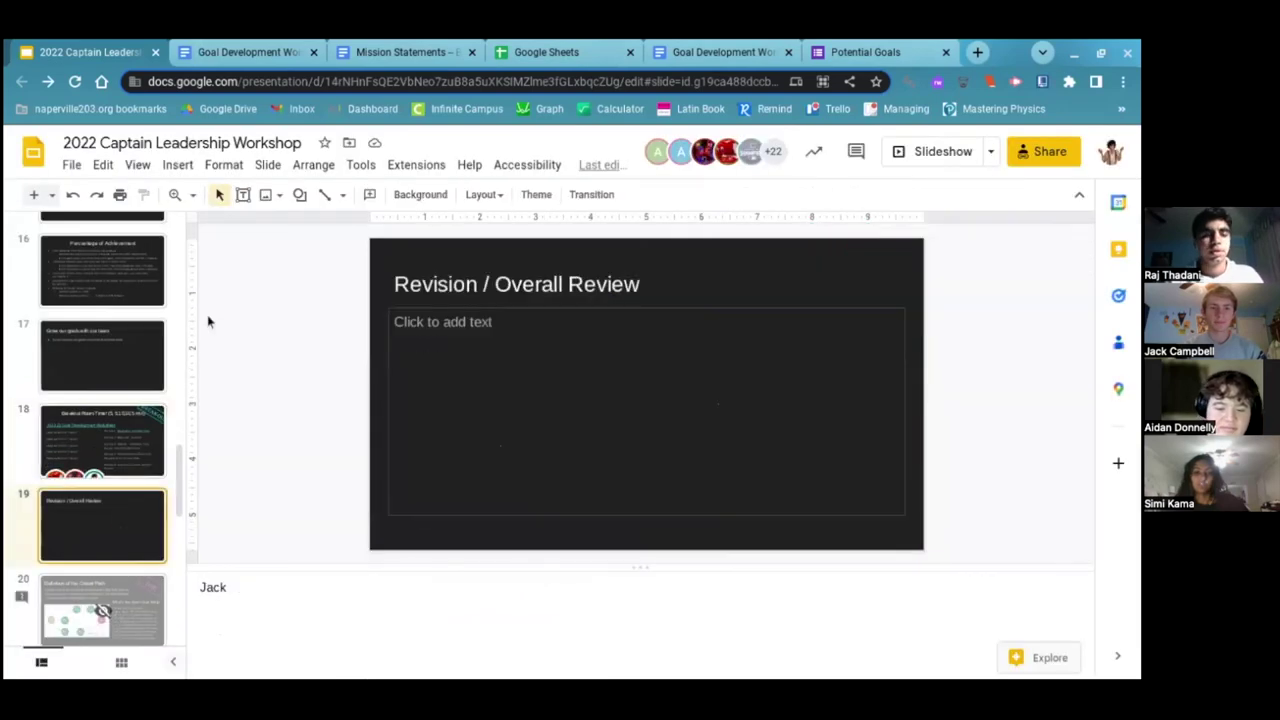
pyautogui.click(137, 165)
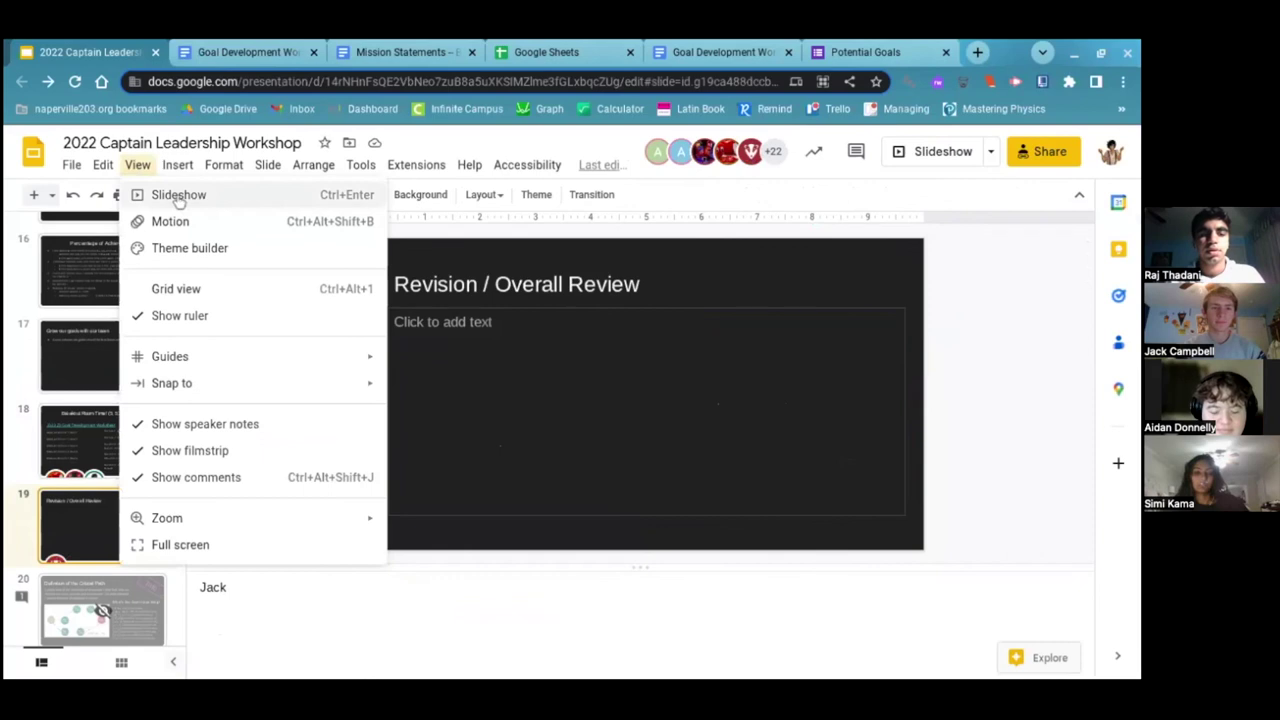
pyautogui.click(178, 196)
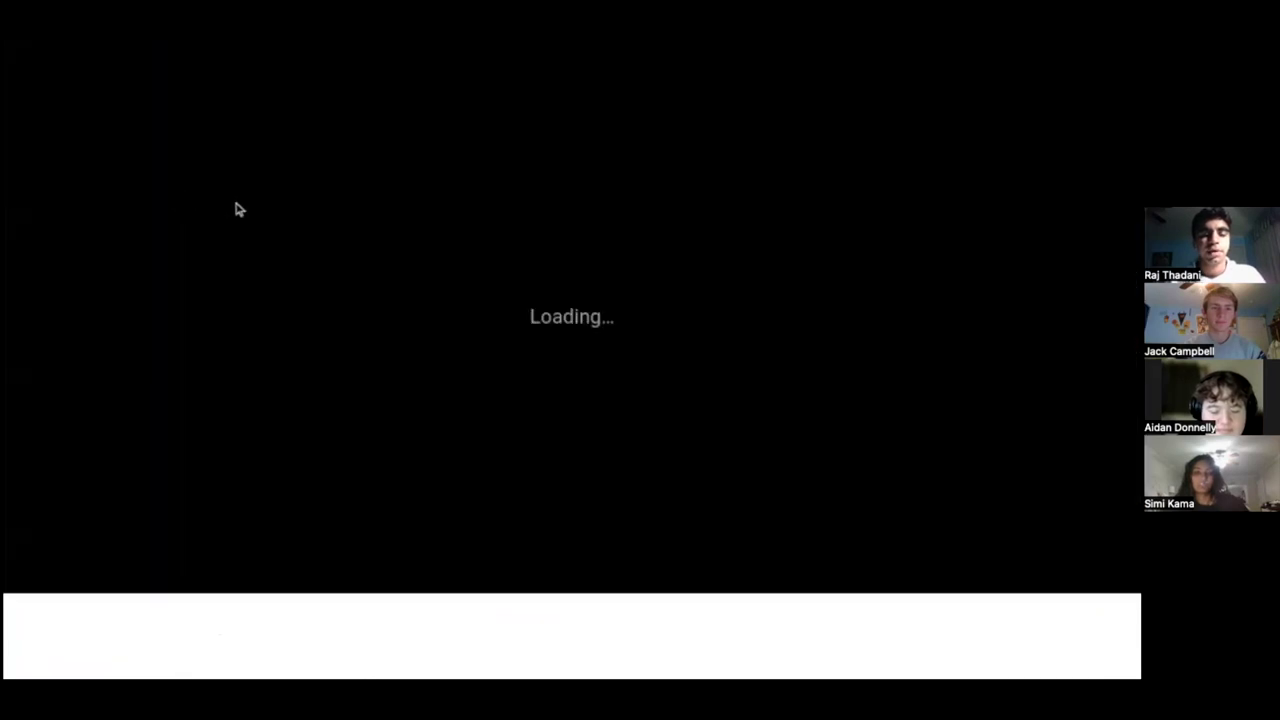